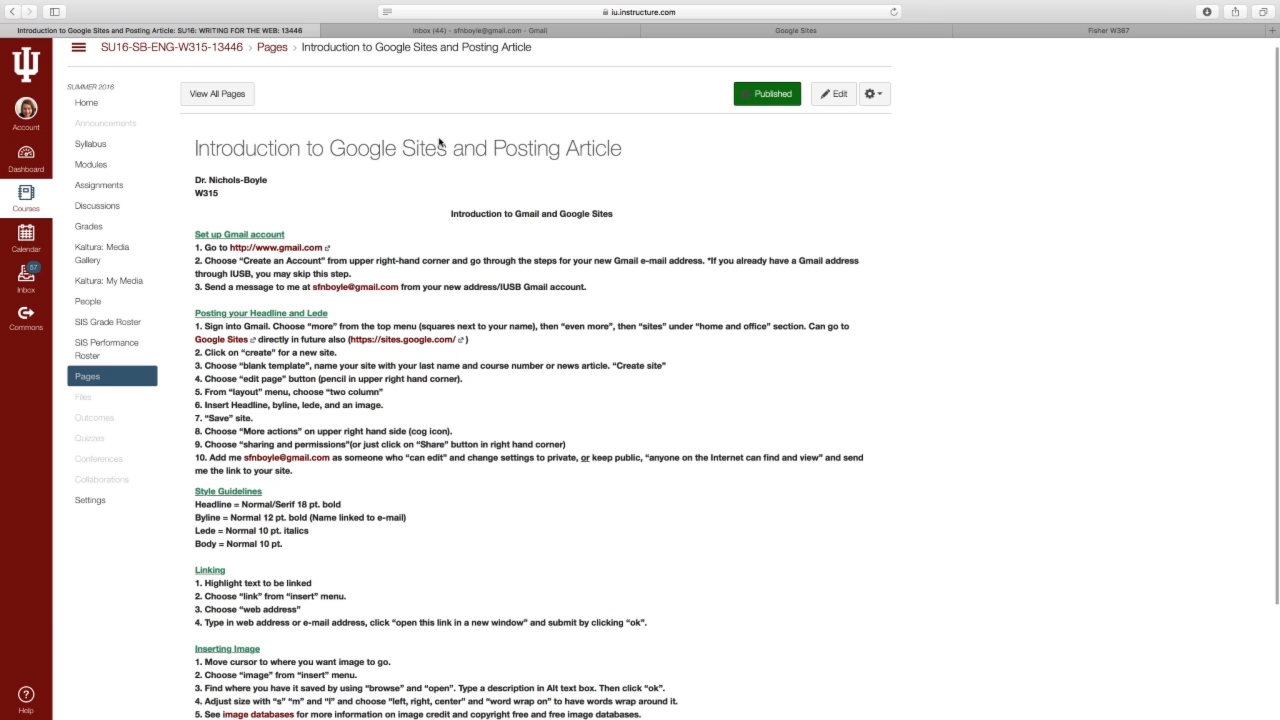
- Take the browser out of full-screen view with Ctrl+Cmd+F
key("ctrl+super+f")
- Open Print for the Canvas page from the File menu, then cancel it
left_click(74, 7)
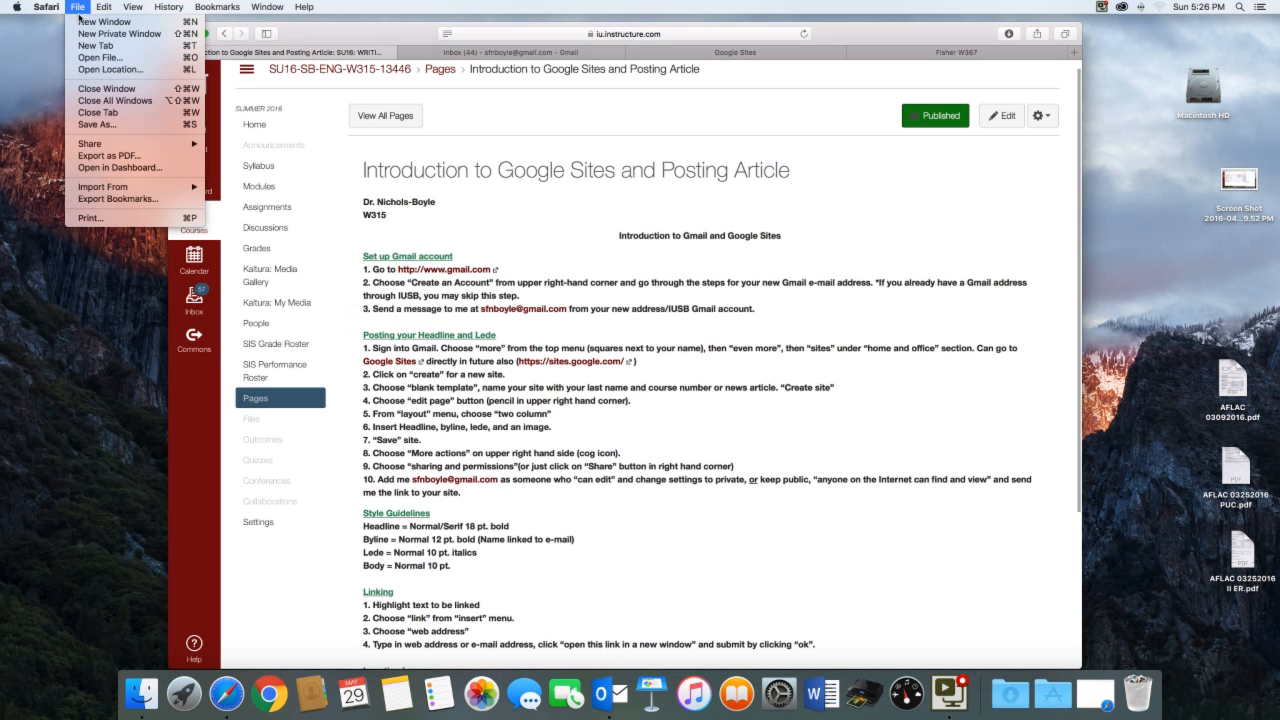
left_click(135, 218)
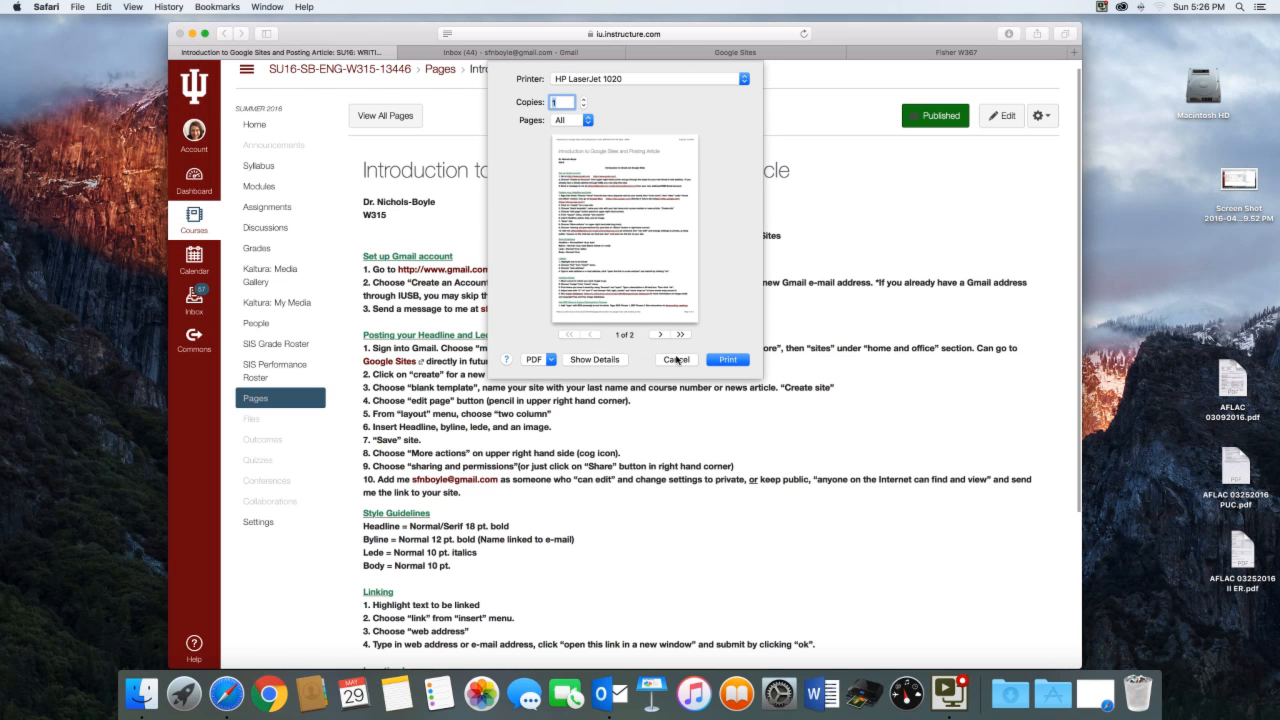
left_click(676, 359)
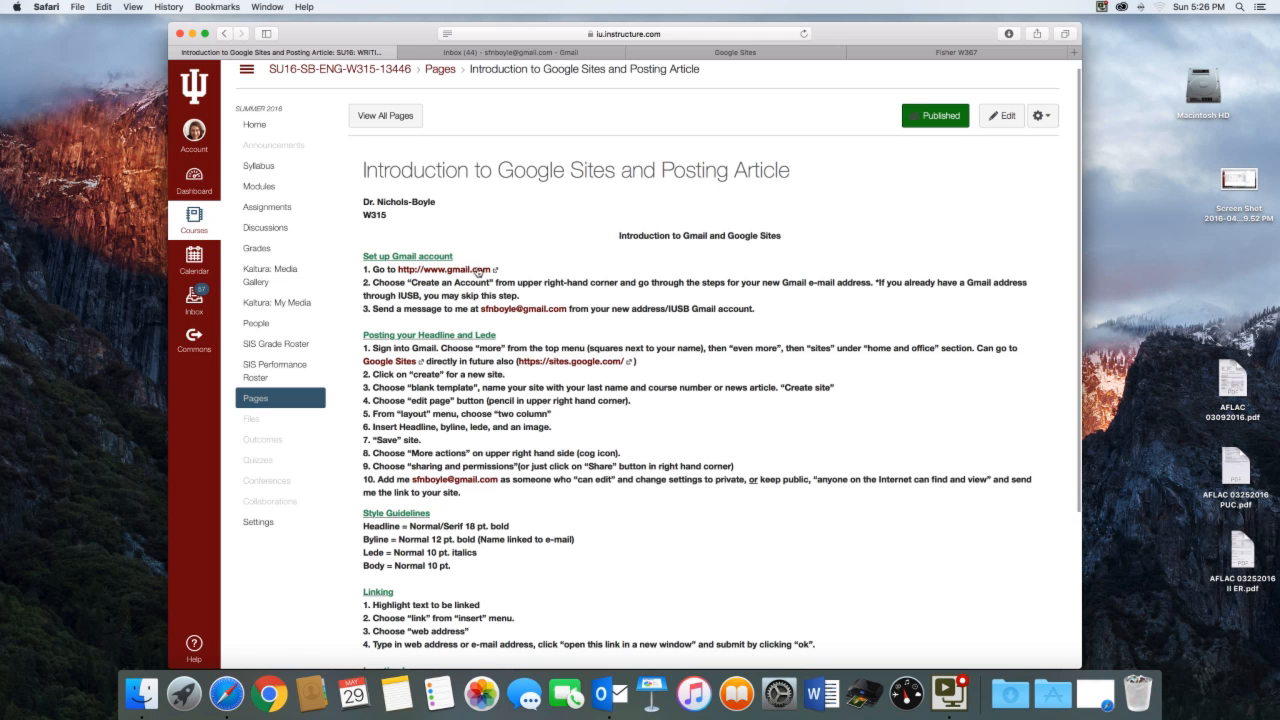
- Return the browser to full screen and bring the Gmail inbox tab forward
scroll(566, 370, "down", 3)
scroll(566, 370, "down", 1)
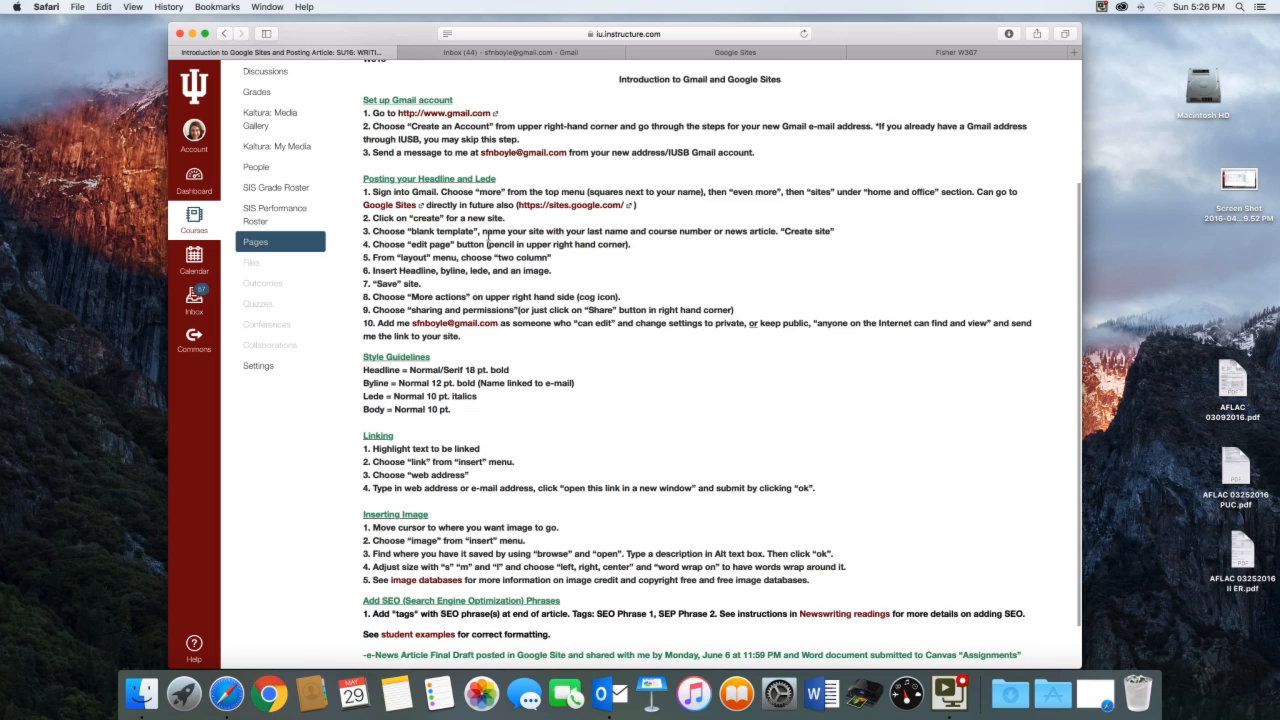
scroll(487, 244, "up", 5)
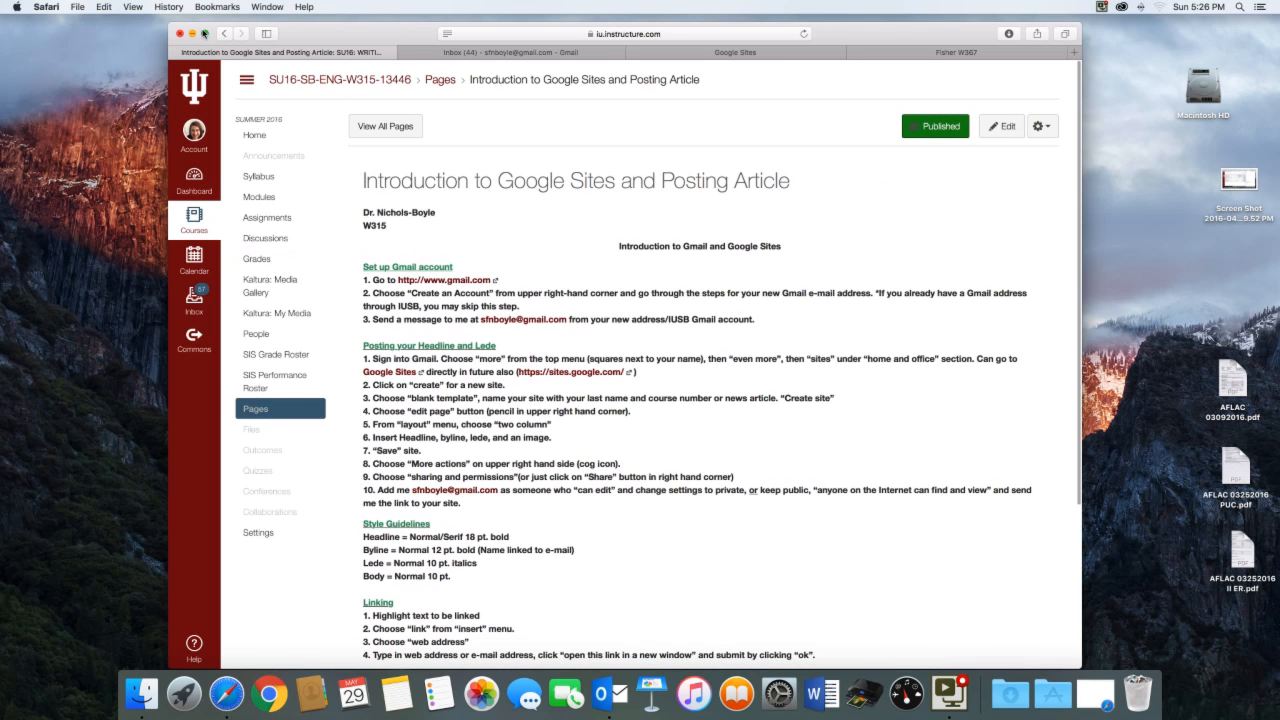
left_click(204, 33)
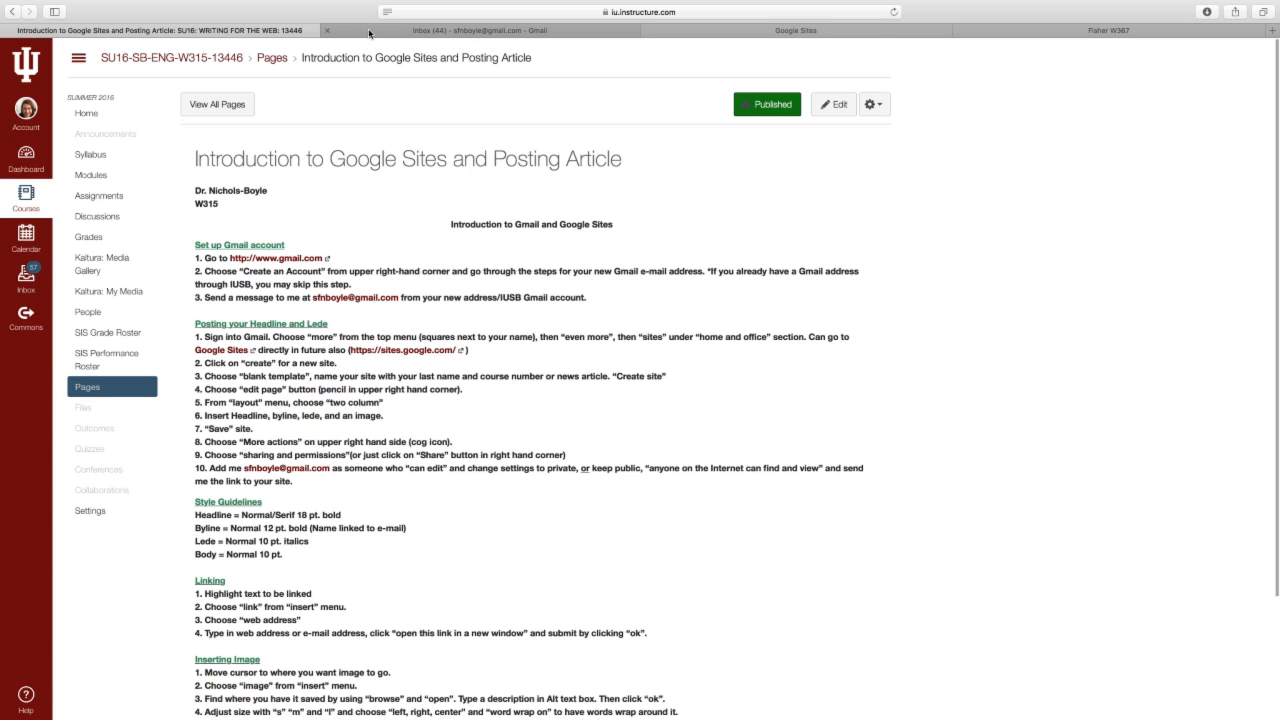
left_click(369, 33)
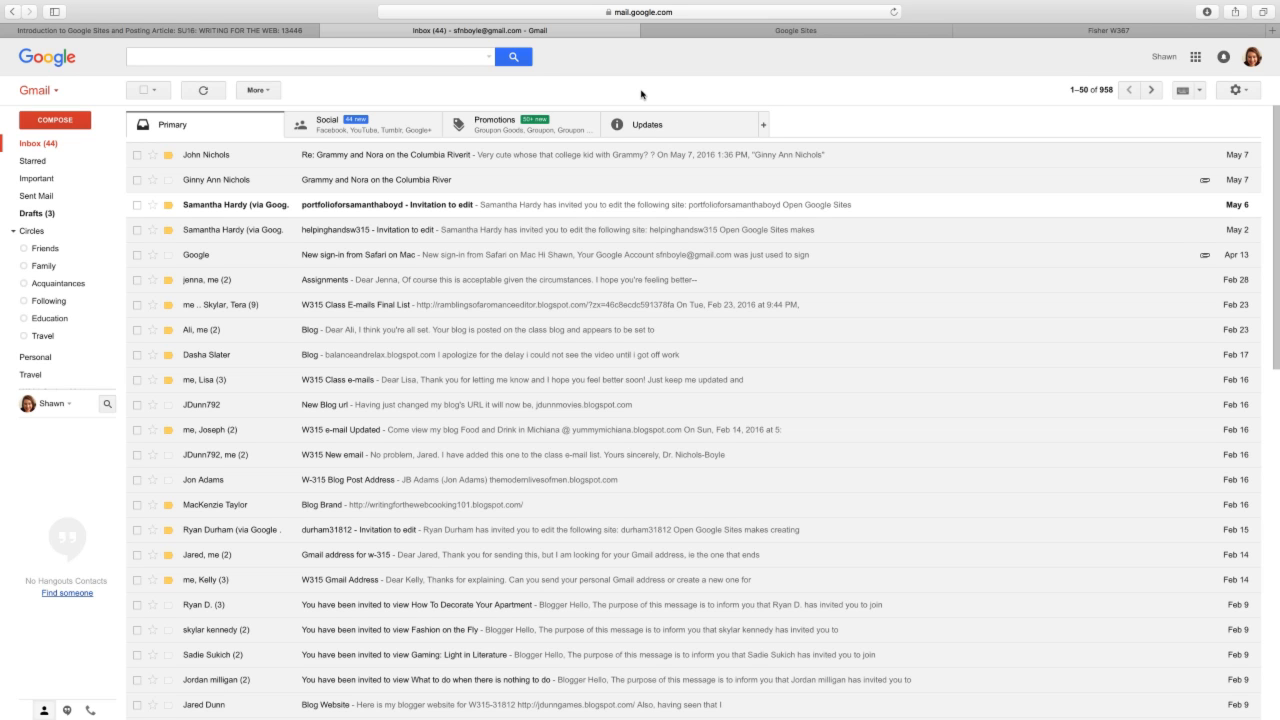
- Glance at the Canvas and Google Sites tabs, then go back to the Gmail inbox
left_click(260, 30)
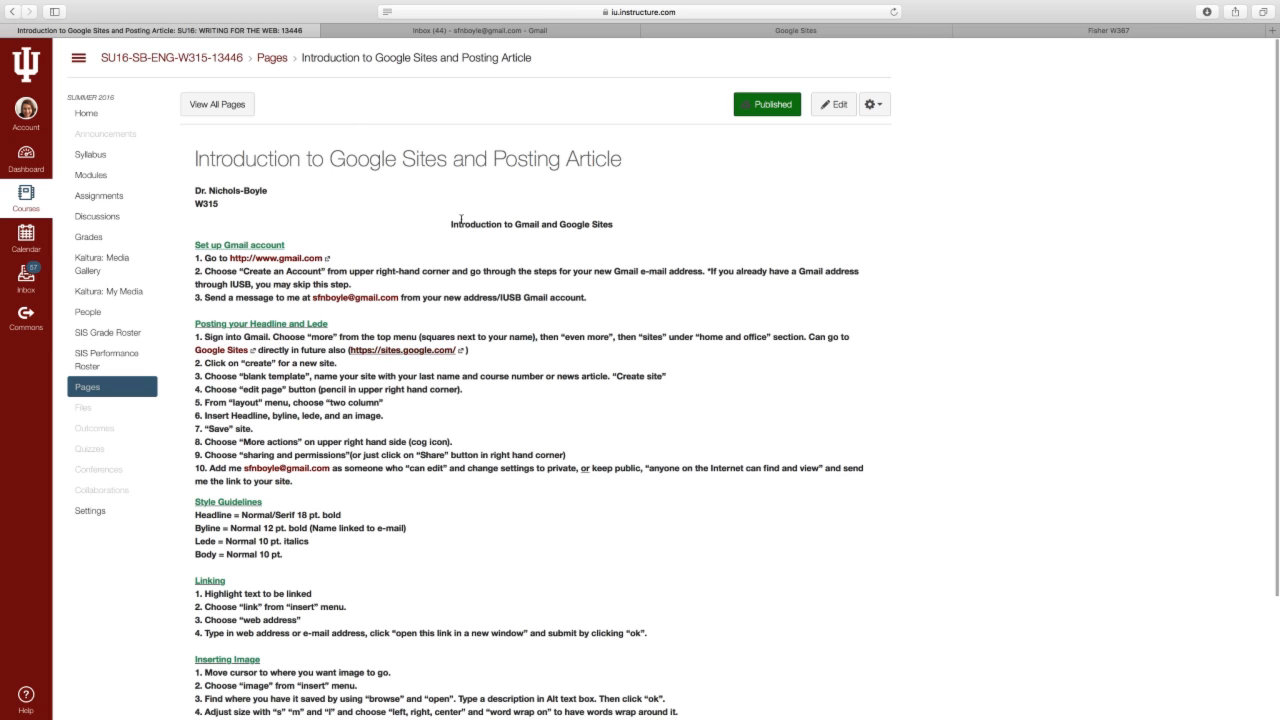
left_click(787, 30)
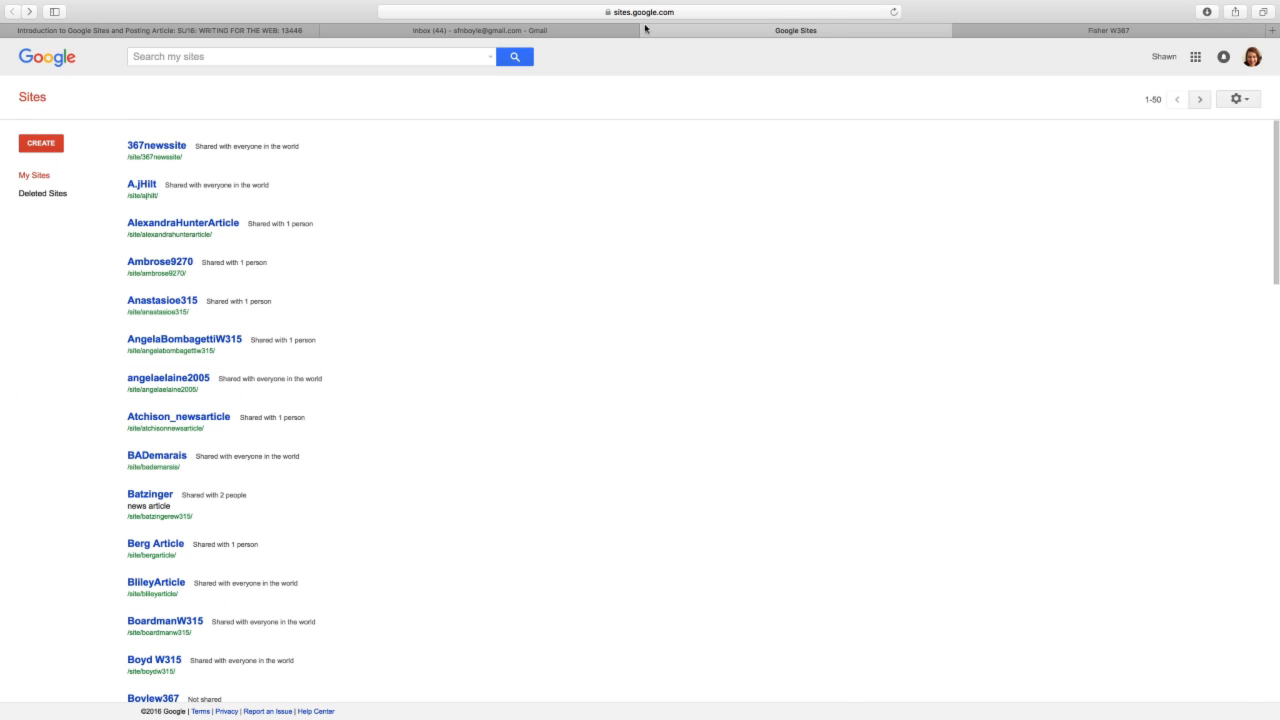
left_click(595, 30)
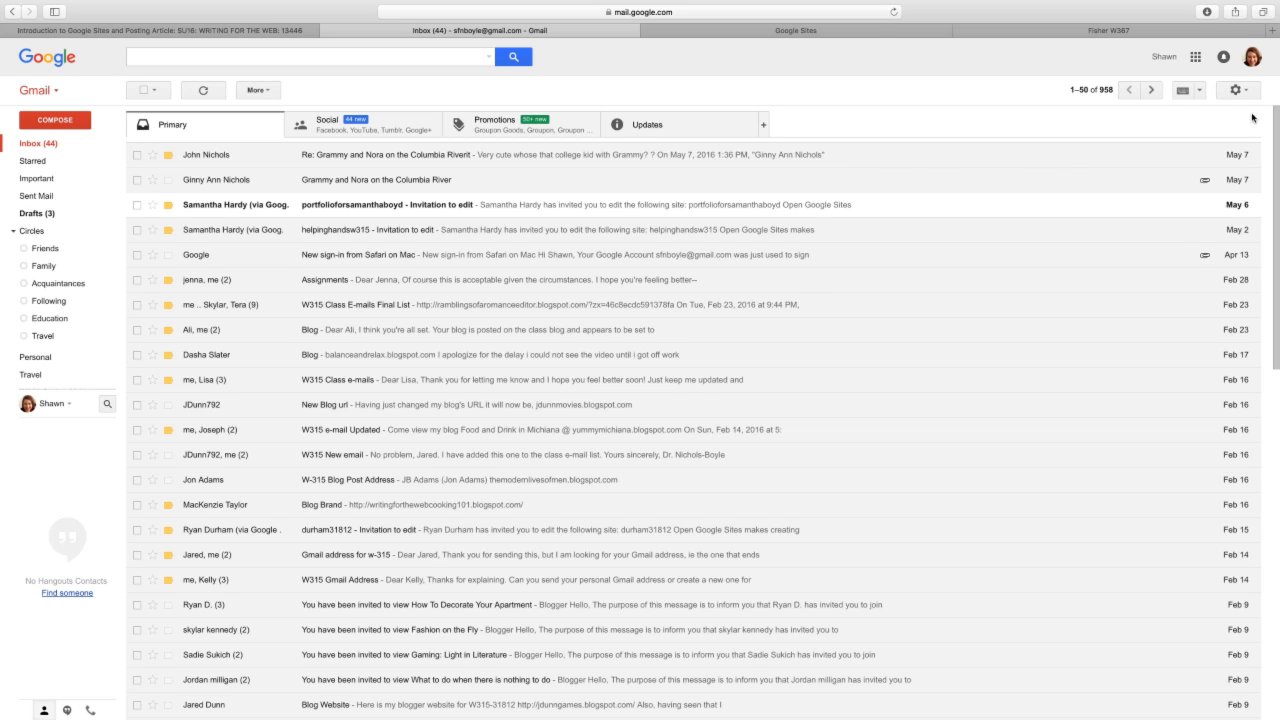
- Open Google Sites from the Google apps grid via More and the full products page
left_click(1195, 57)
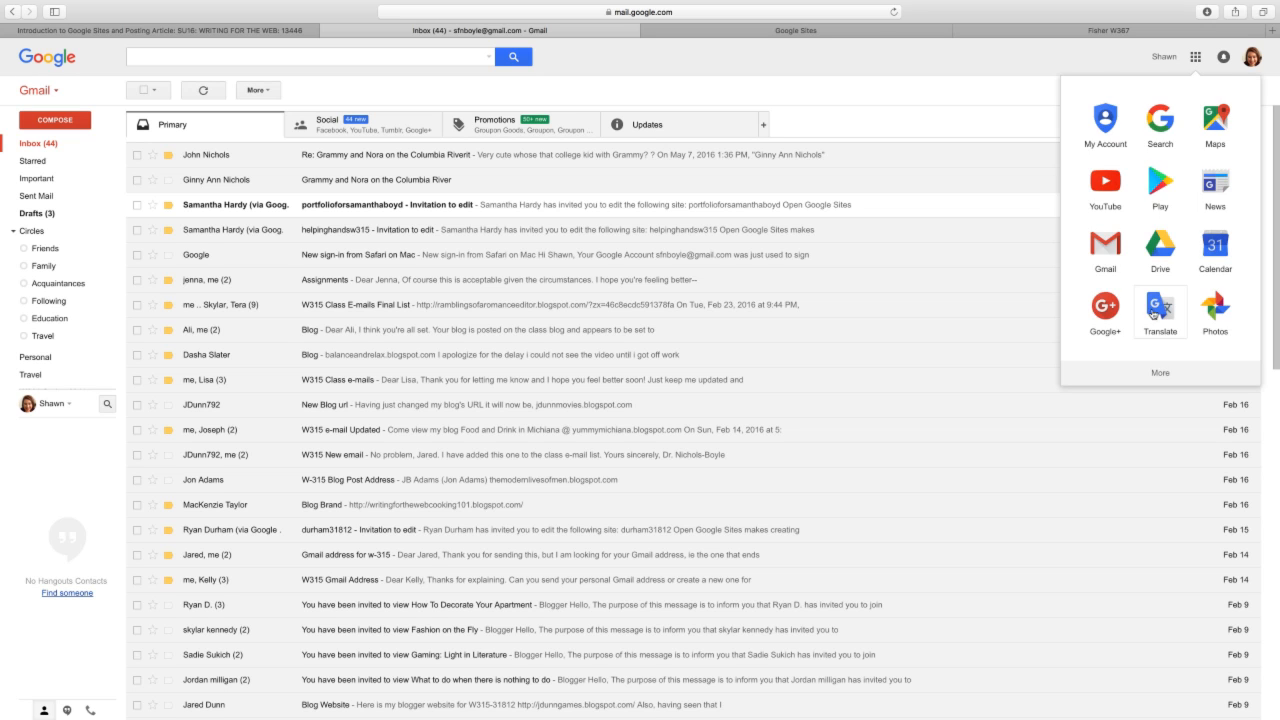
left_click(1162, 366)
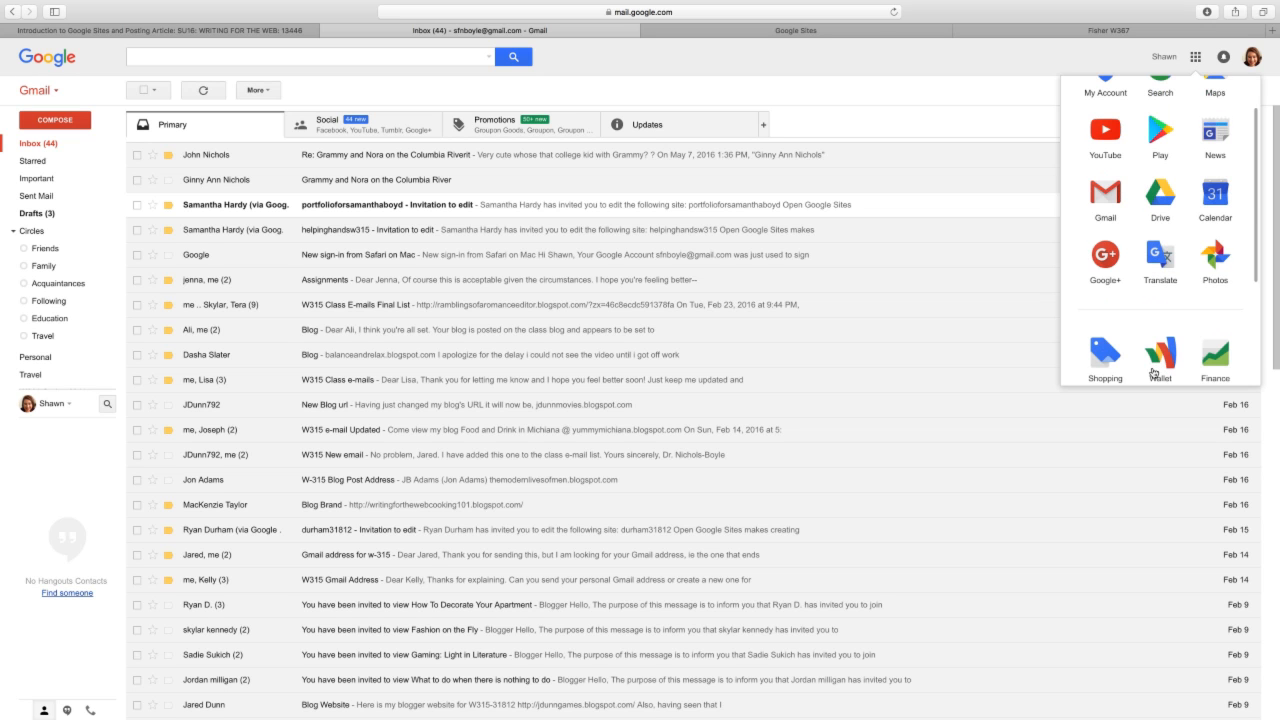
scroll(1153, 373, "down", 3)
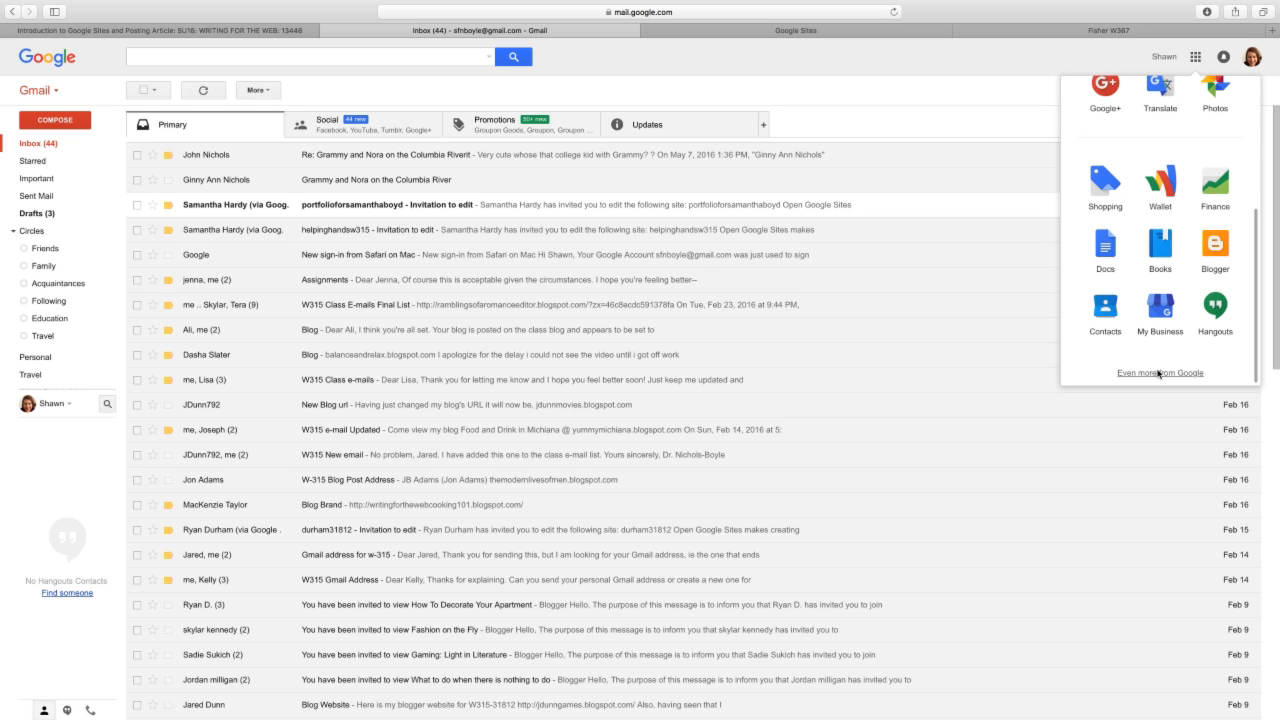
left_click(1153, 373)
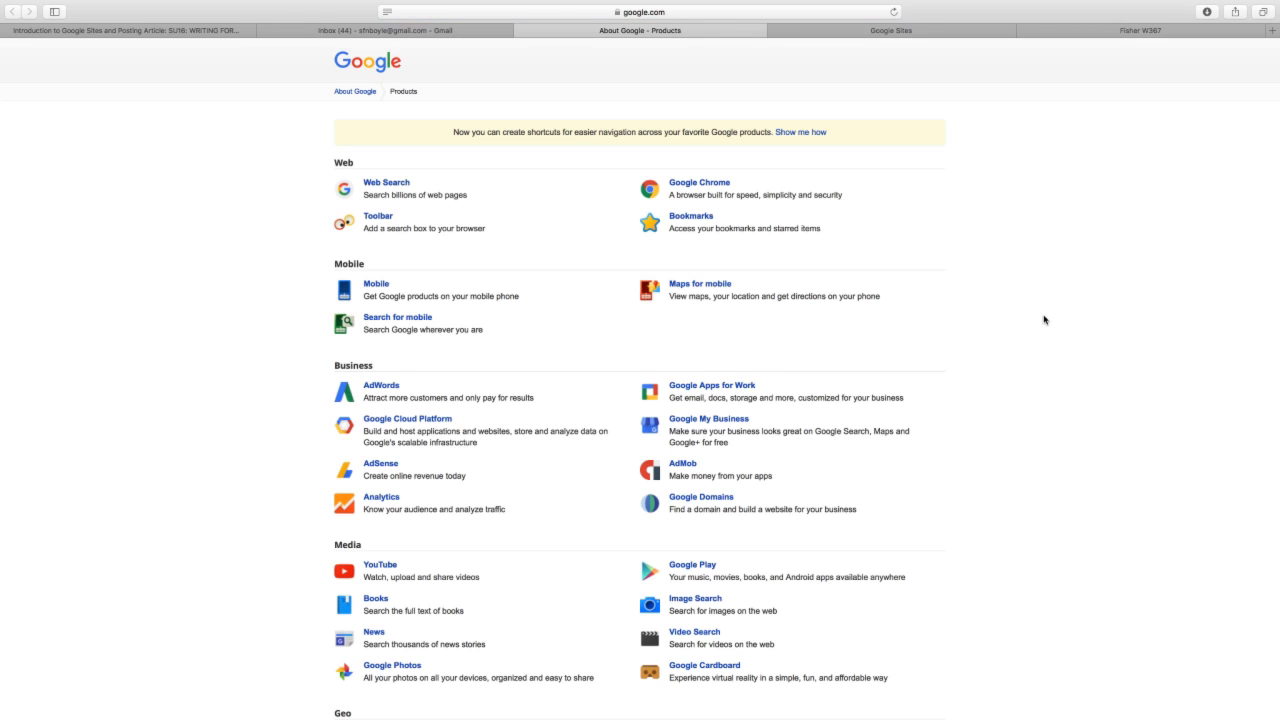
scroll(1044, 324, "down", 5)
scroll(1044, 319, "down", 10)
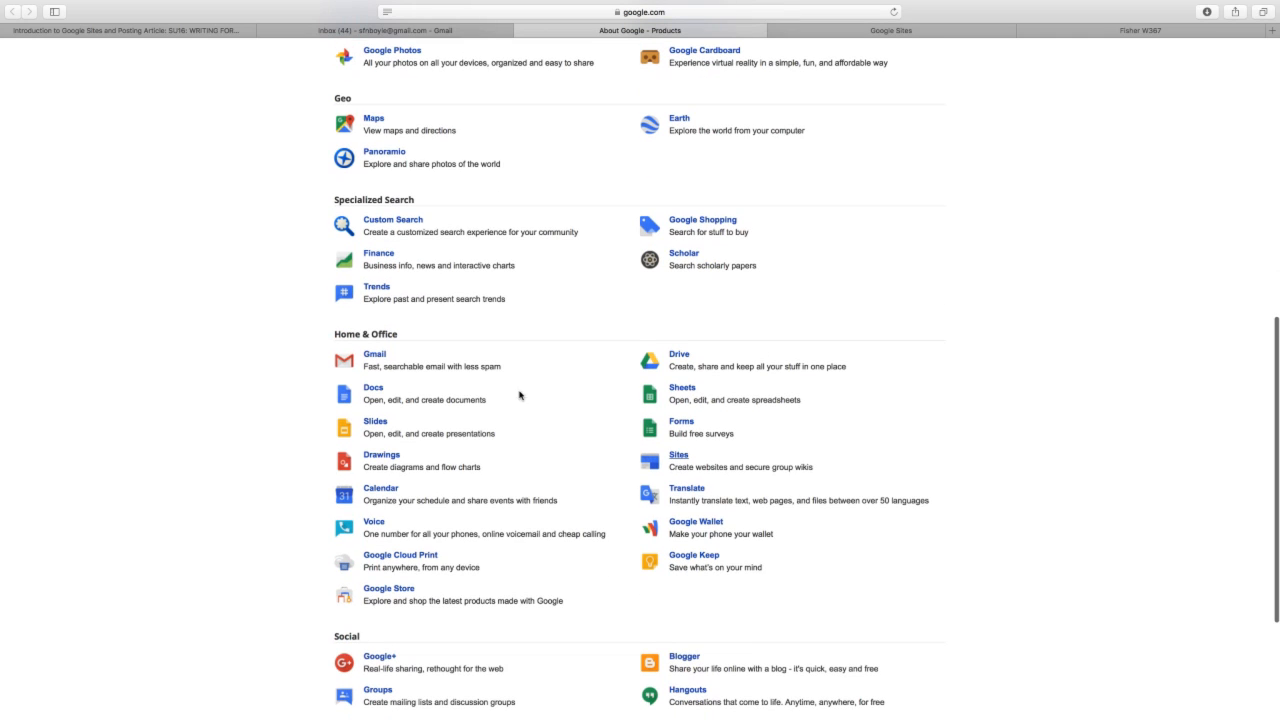
left_click(676, 455)
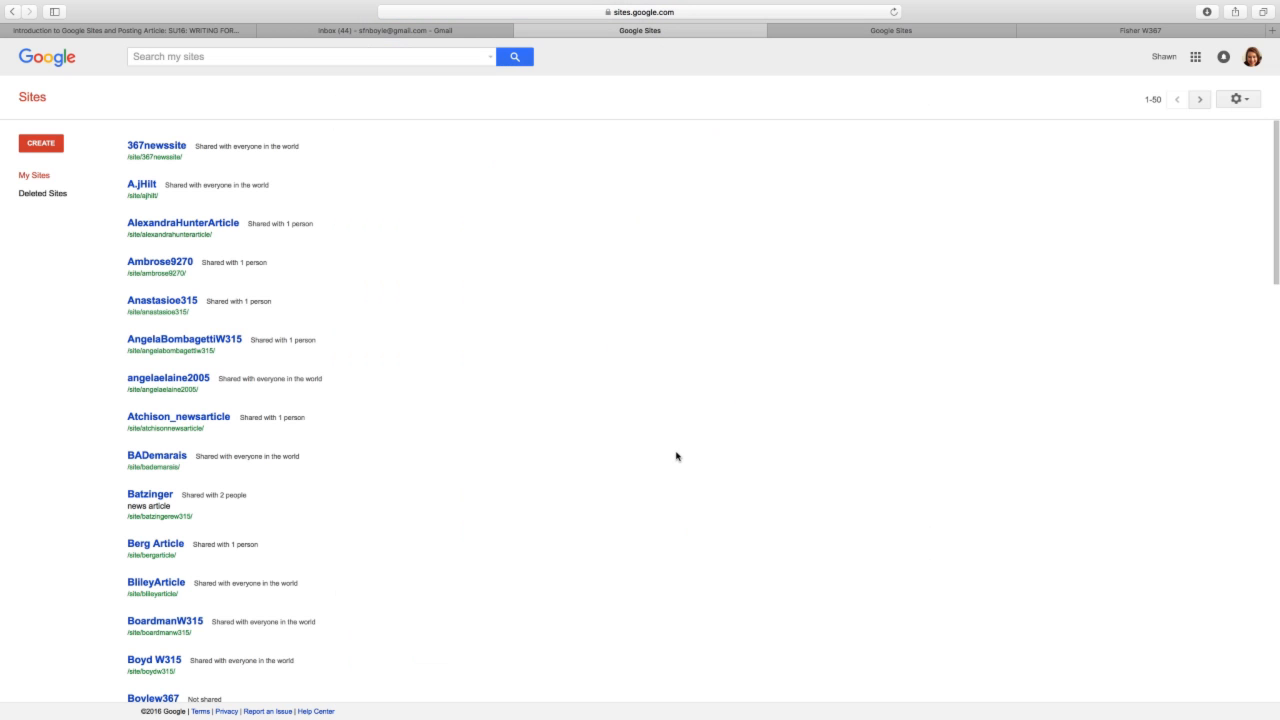
- Close the duplicate Google Sites tab and start a new site with CREATE
left_click(770, 30)
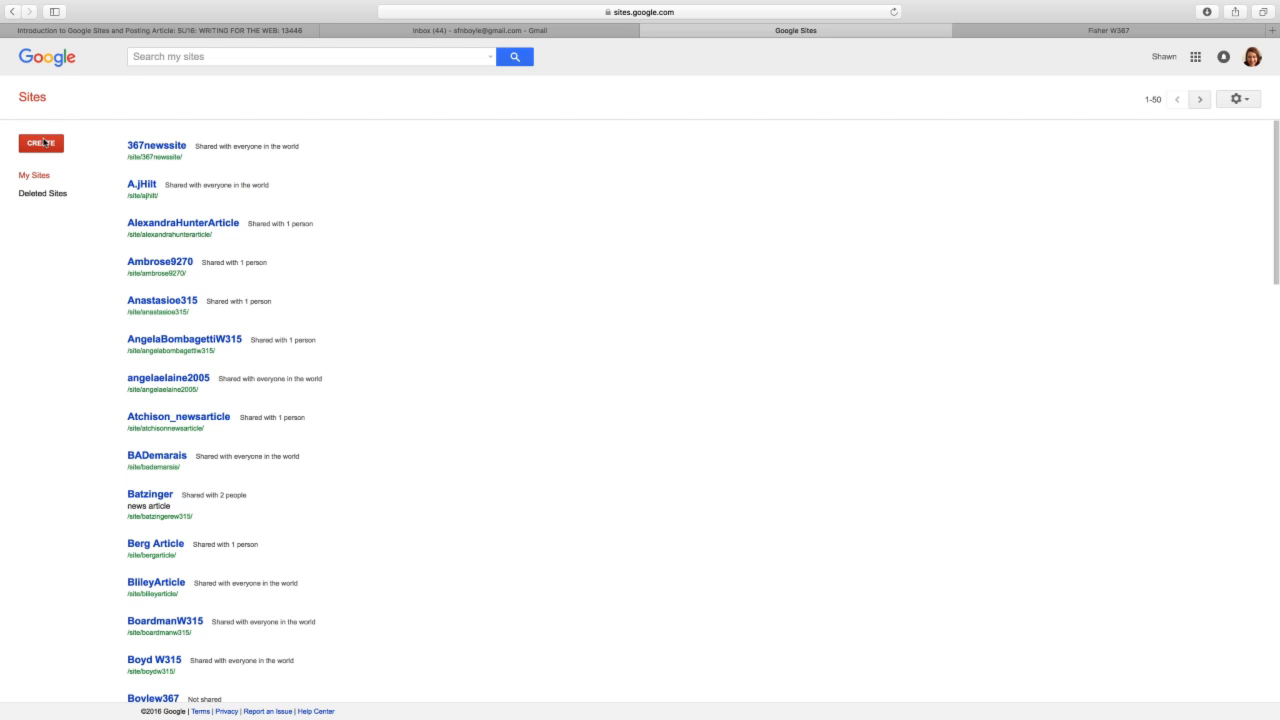
left_click(43, 143)
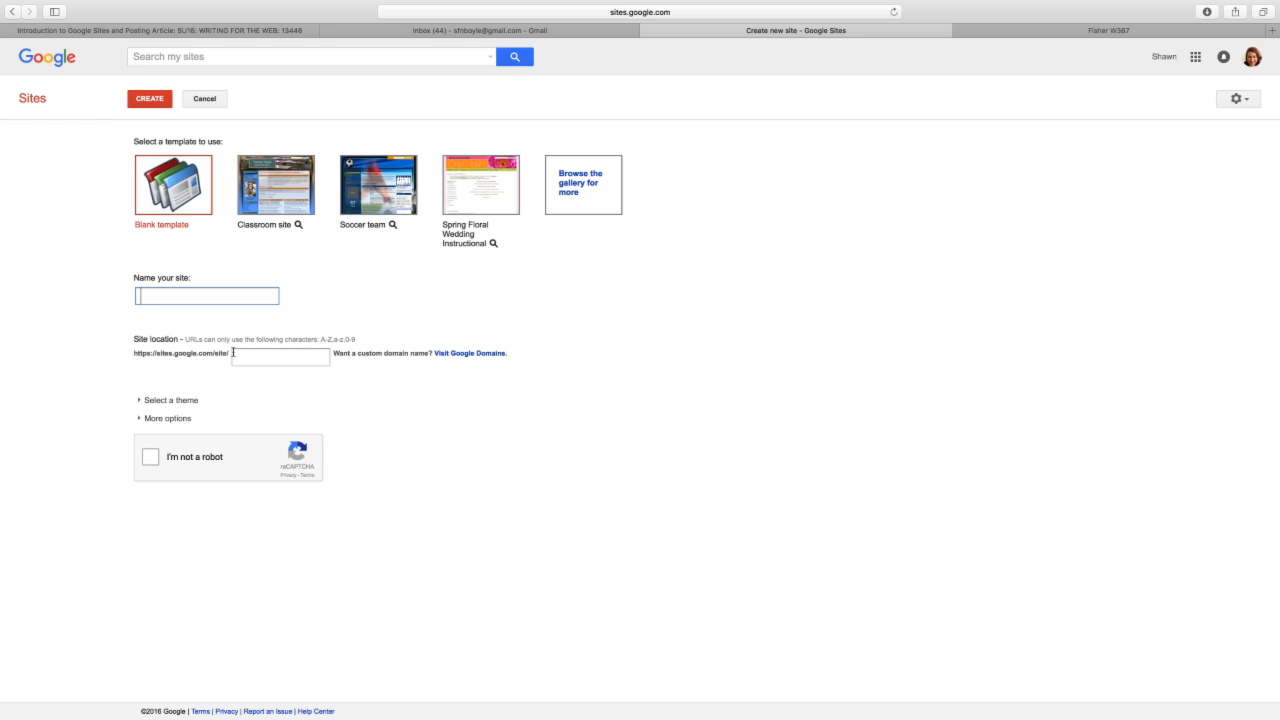
- Name the blank-template site 'newsarticleW315', pass the robot check, and create it
type("newsarticleW315")
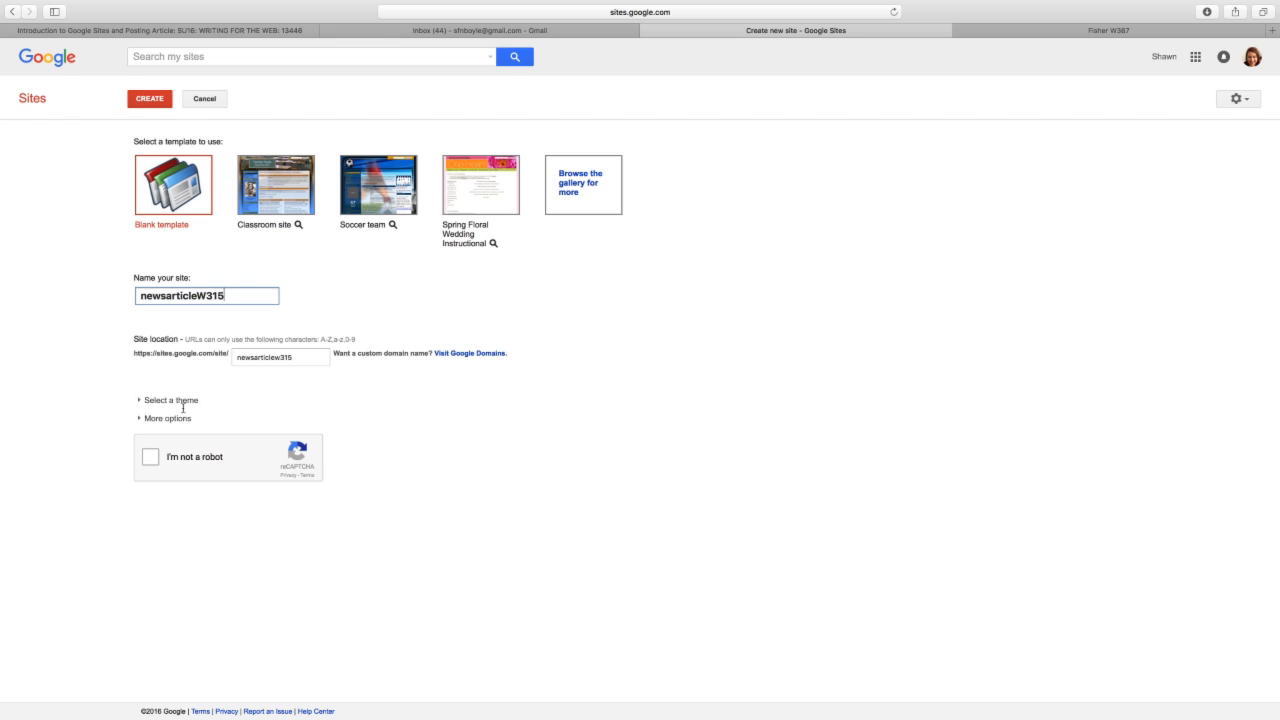
left_click(150, 457)
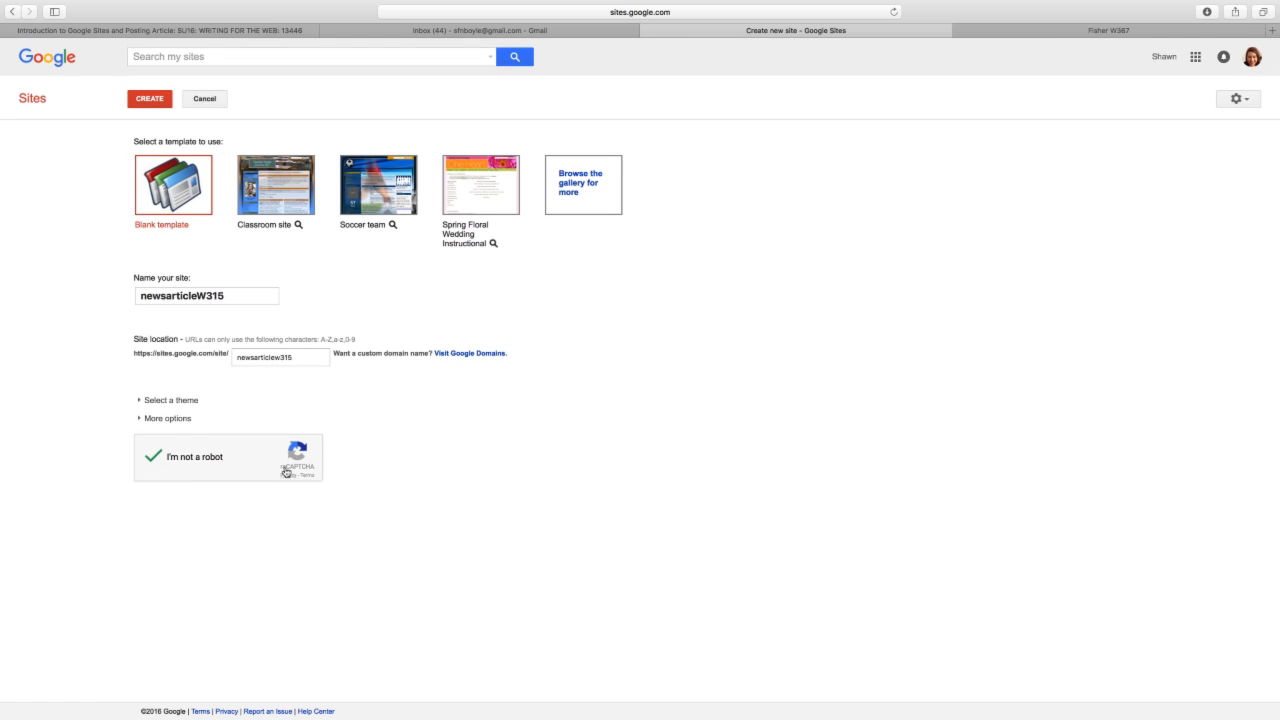
left_click(143, 99)
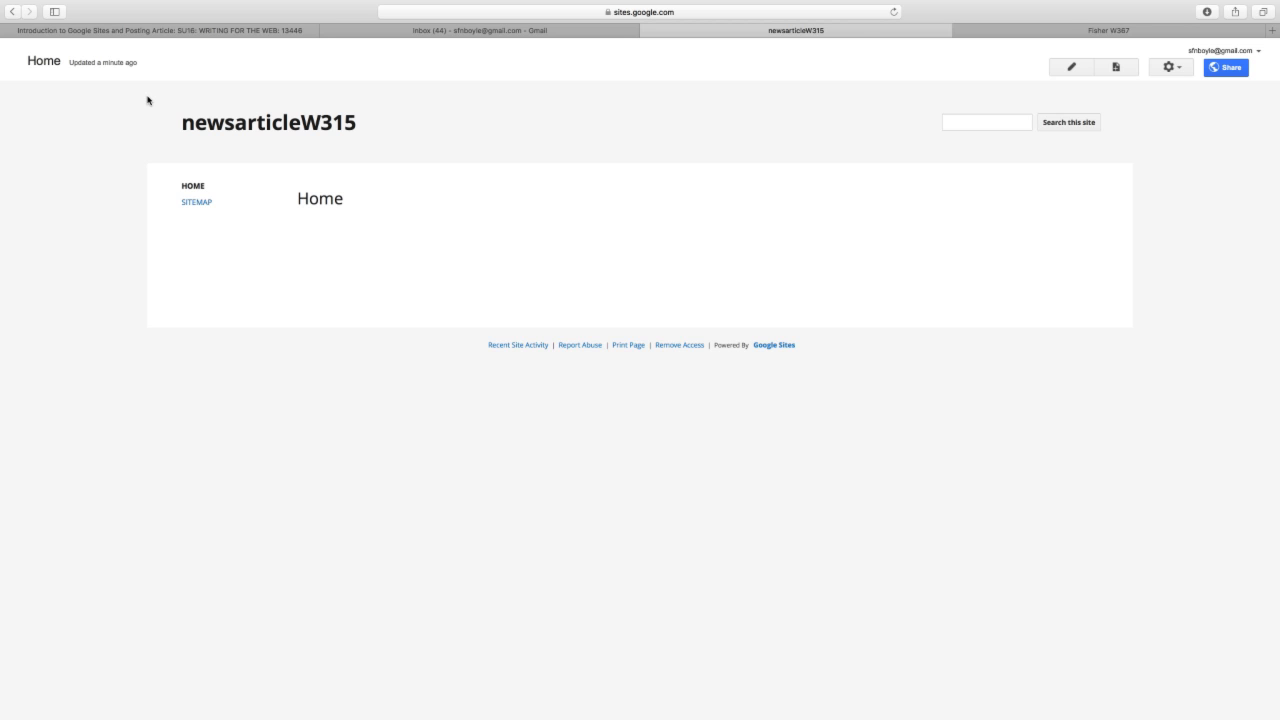
- Edit the Home page and switch it to the Two column (simple) layout
left_click(1071, 66)
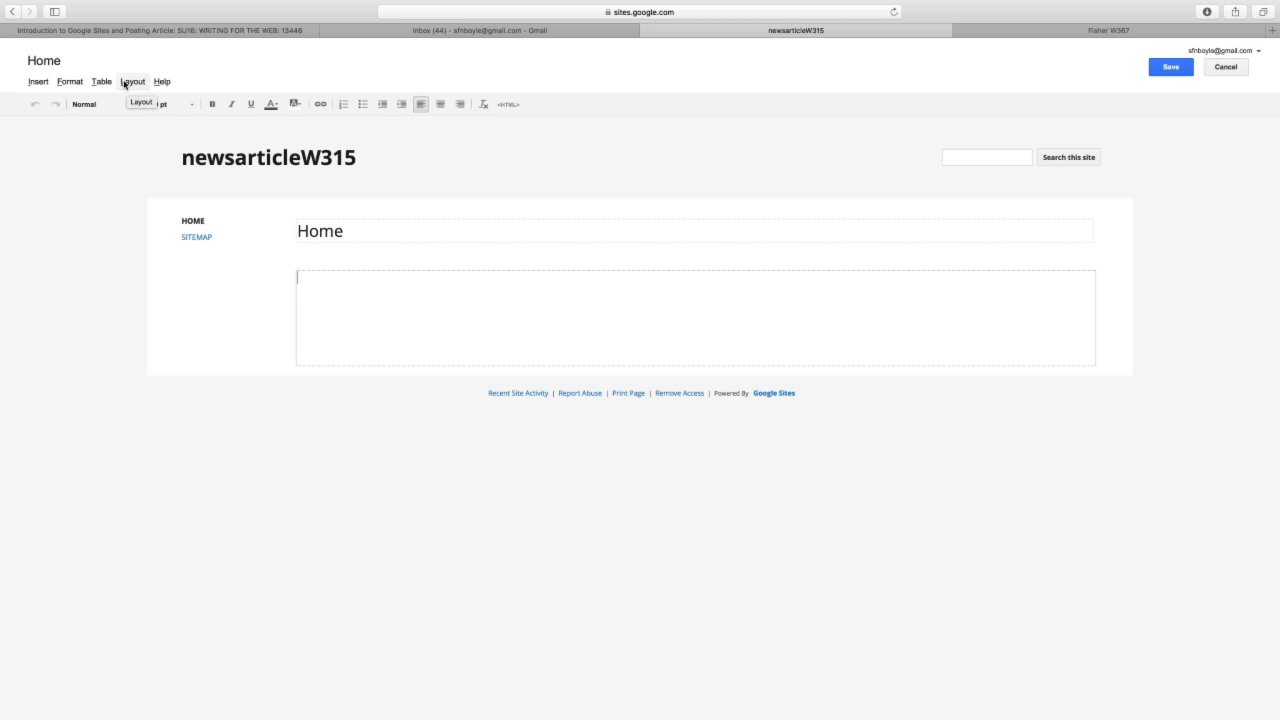
left_click(124, 84)
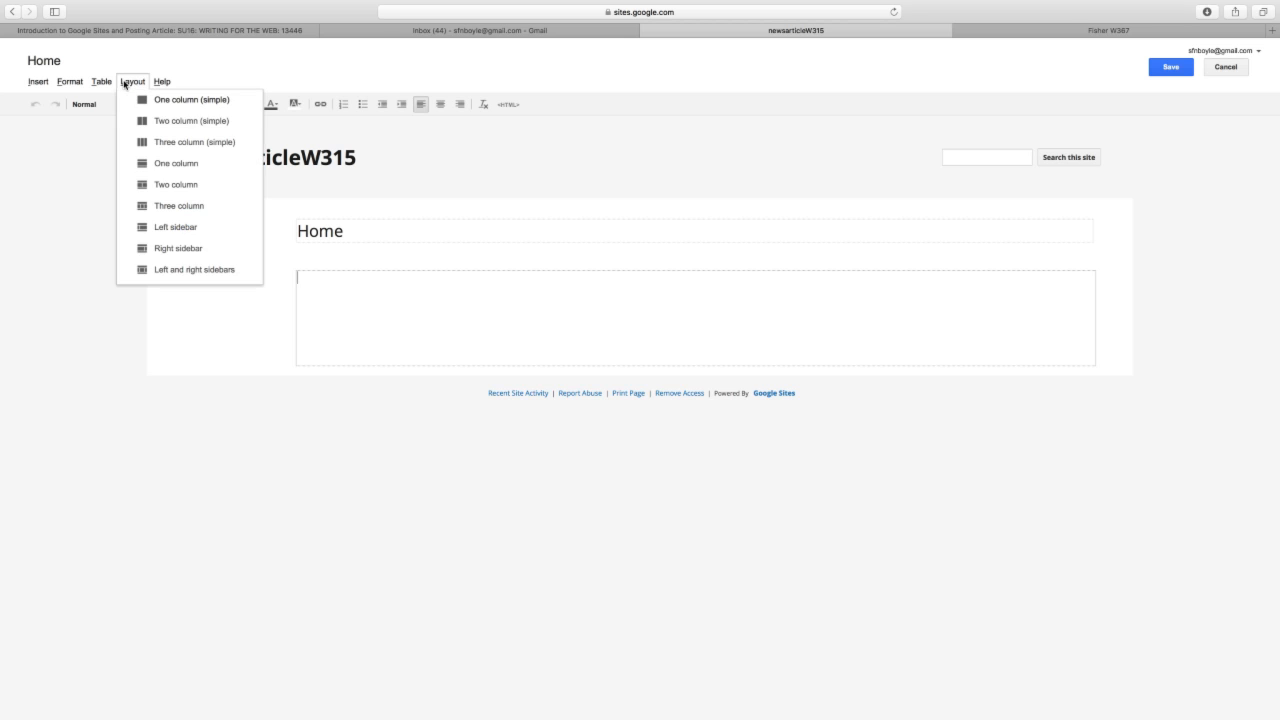
left_click(139, 120)
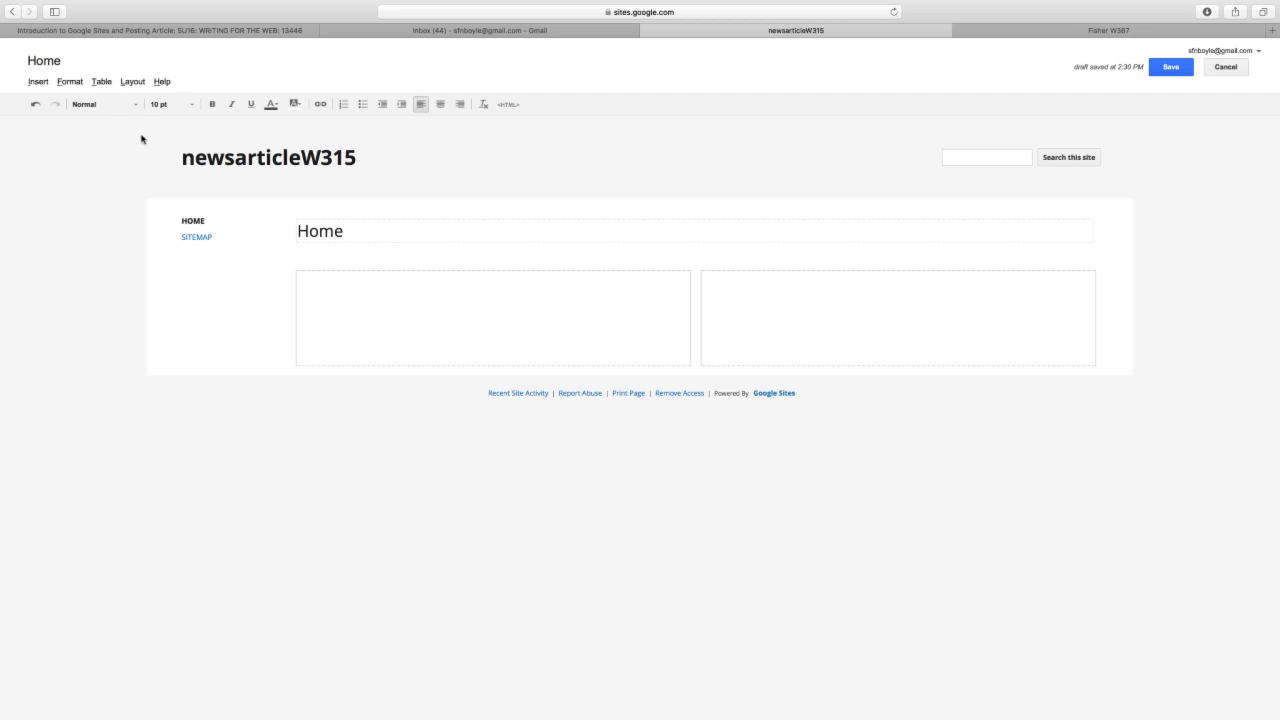
- Type 'Science Teachers Face Crisis' in bold 18 pt serif, then reset the font to Normal
left_click(136, 104)
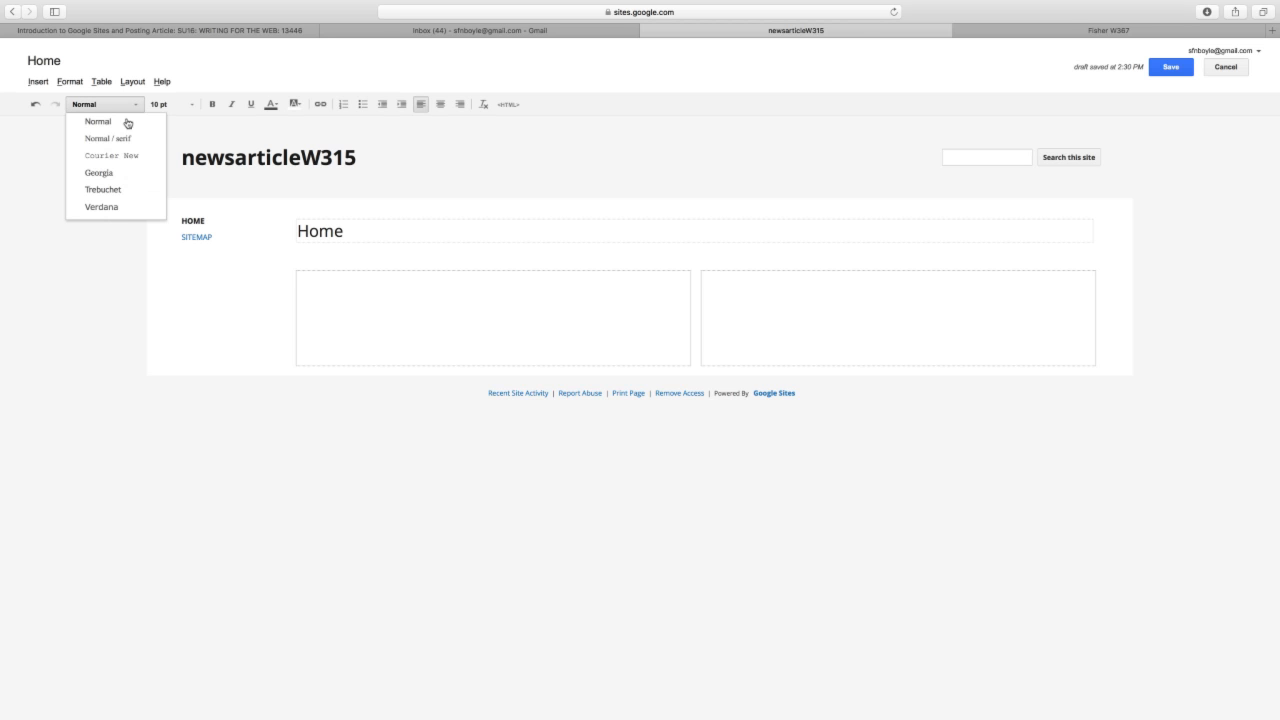
left_click(128, 142)
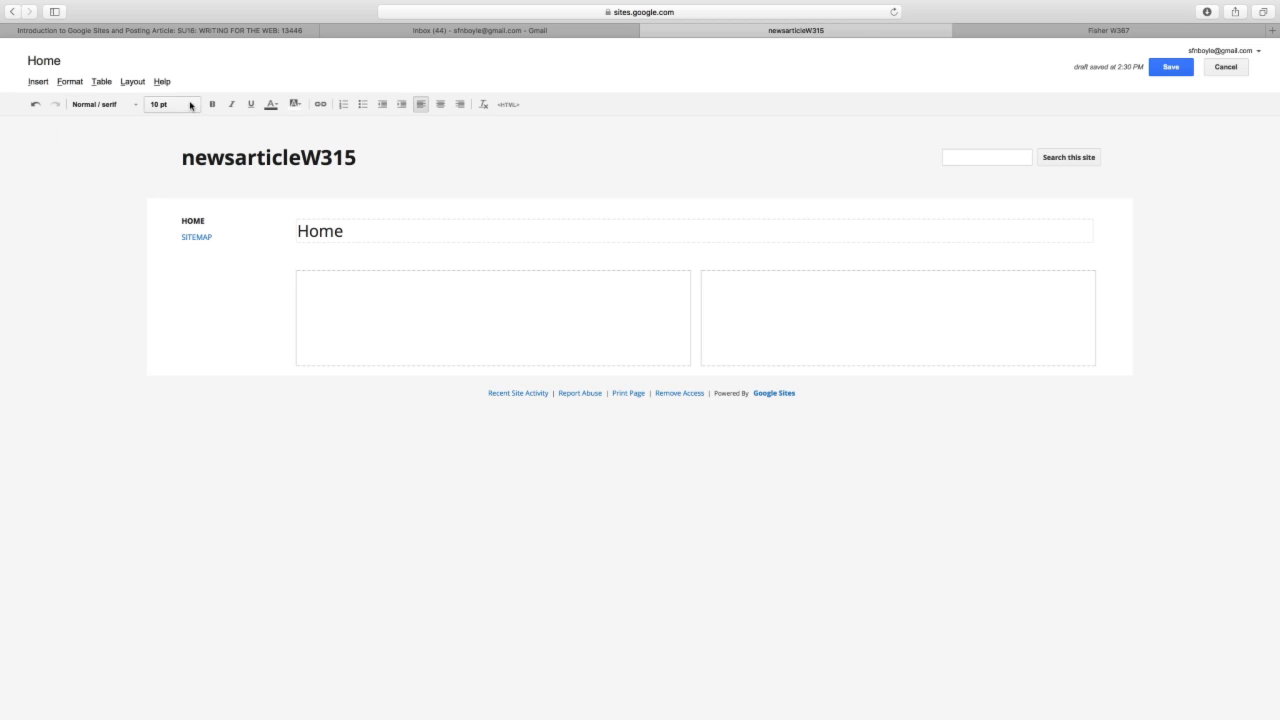
left_click(186, 106)
left_click(180, 188)
left_click(212, 104)
type("Scien")
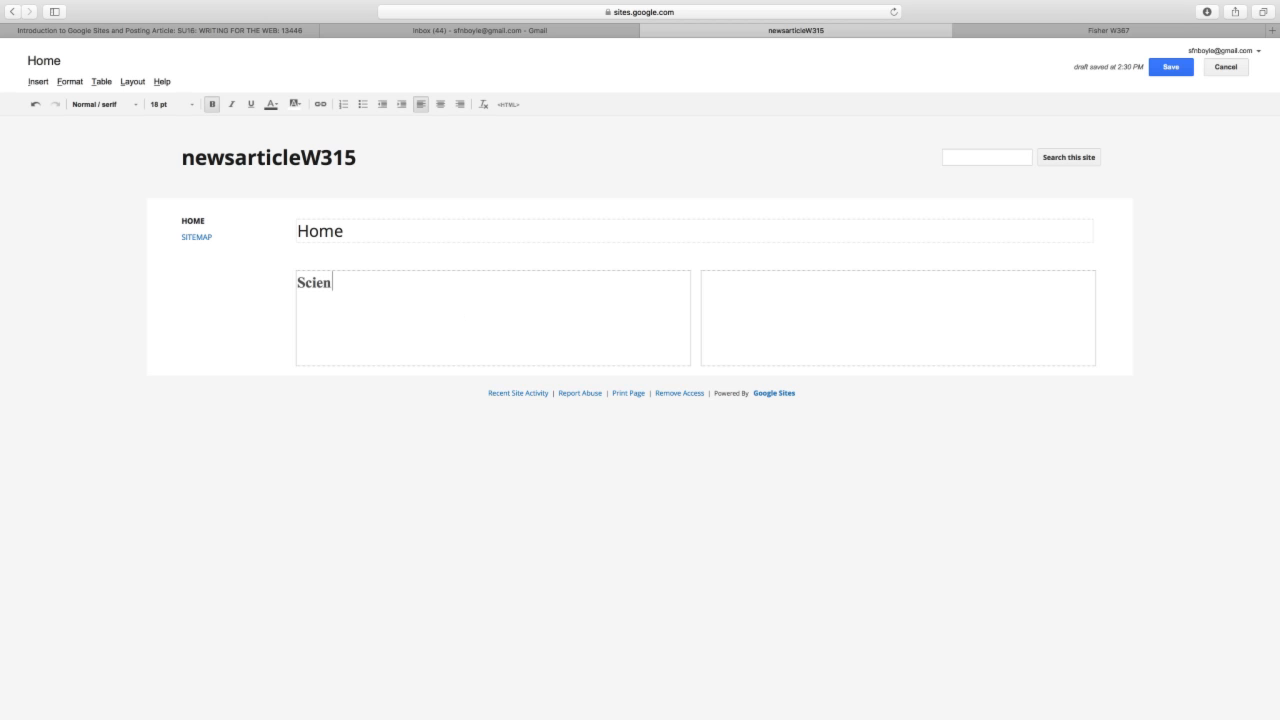
type("ce Teachers Face C")
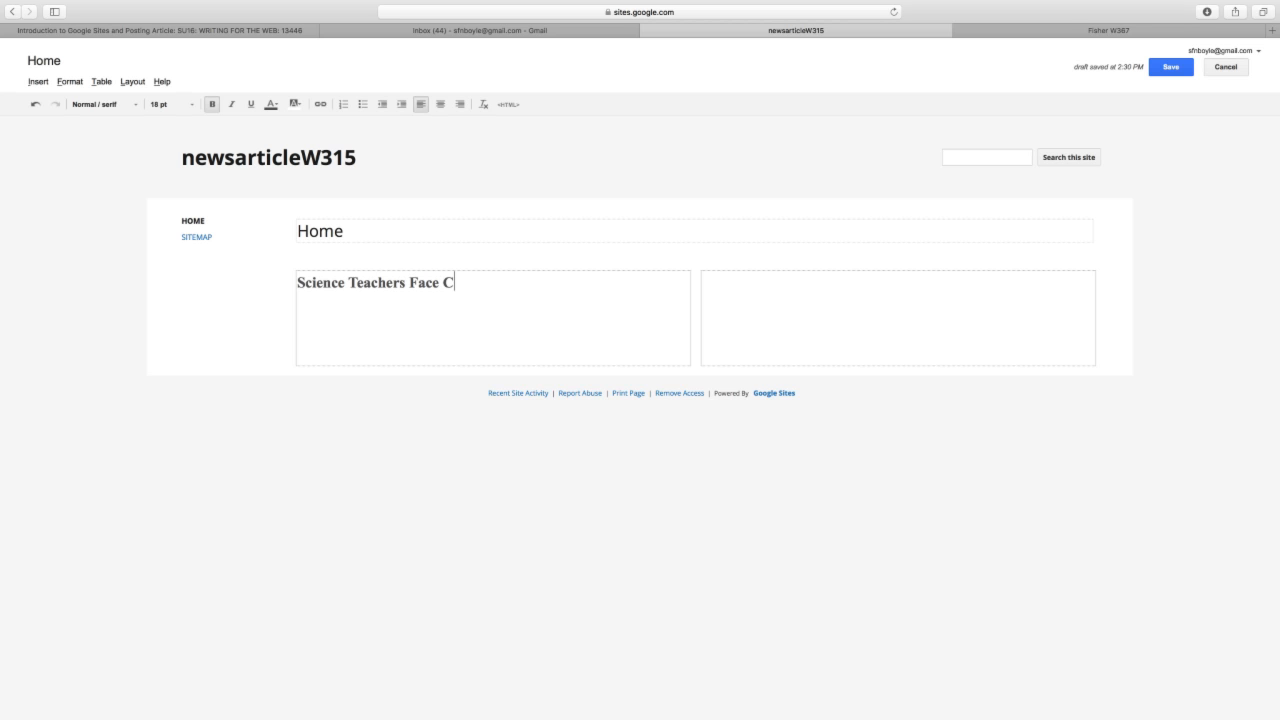
type("risis")
left_click(128, 100)
left_click(127, 124)
- Add a 12 pt byline '-Contributed by' with the author's full name, then select the name
left_click(190, 103)
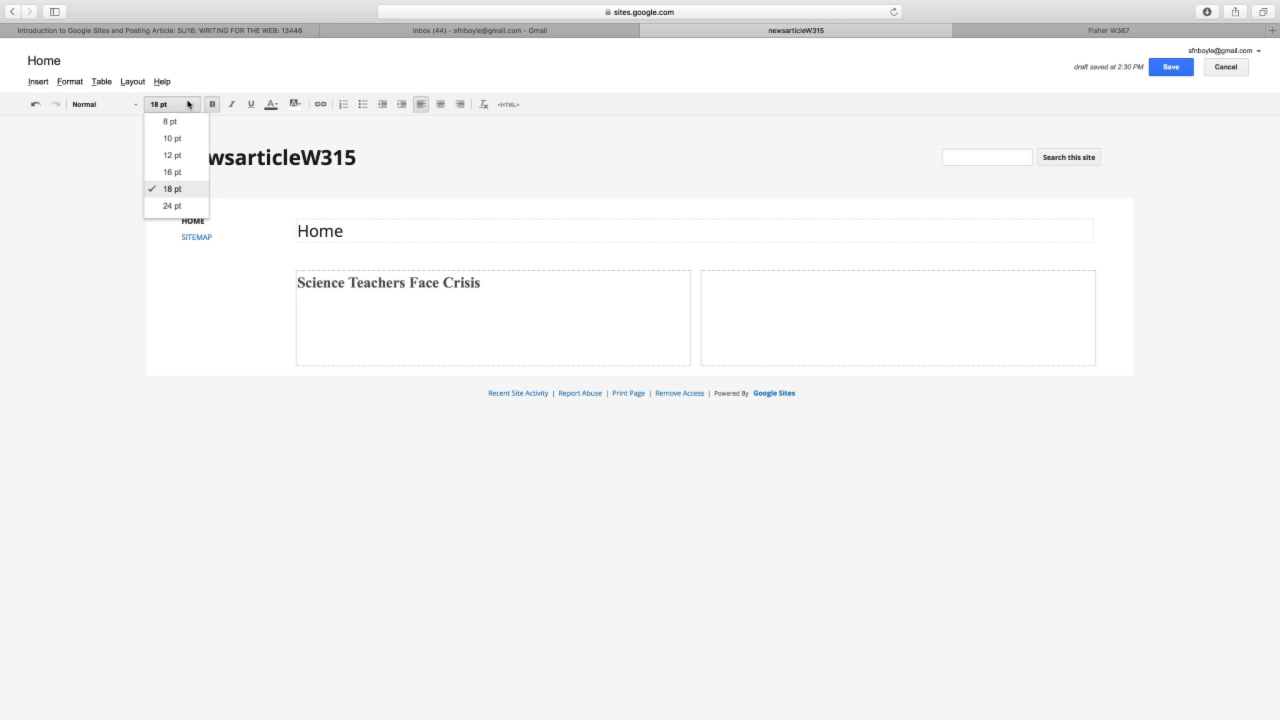
left_click(179, 155)
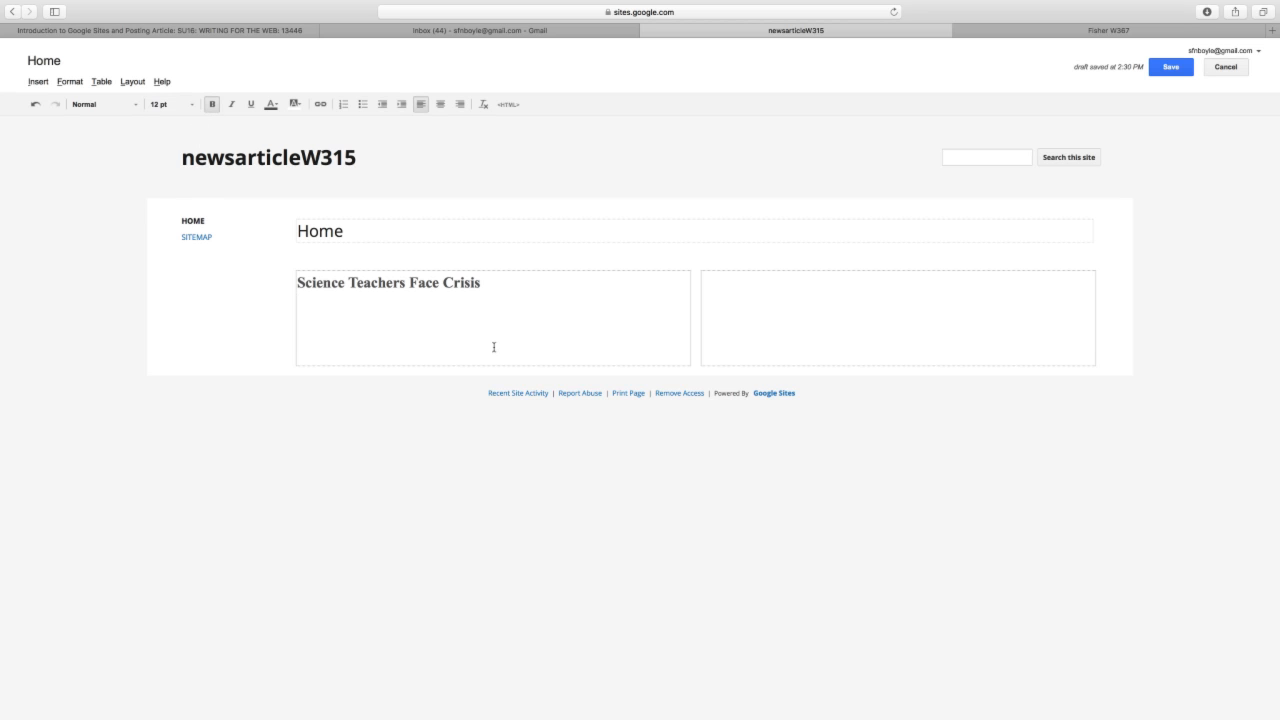
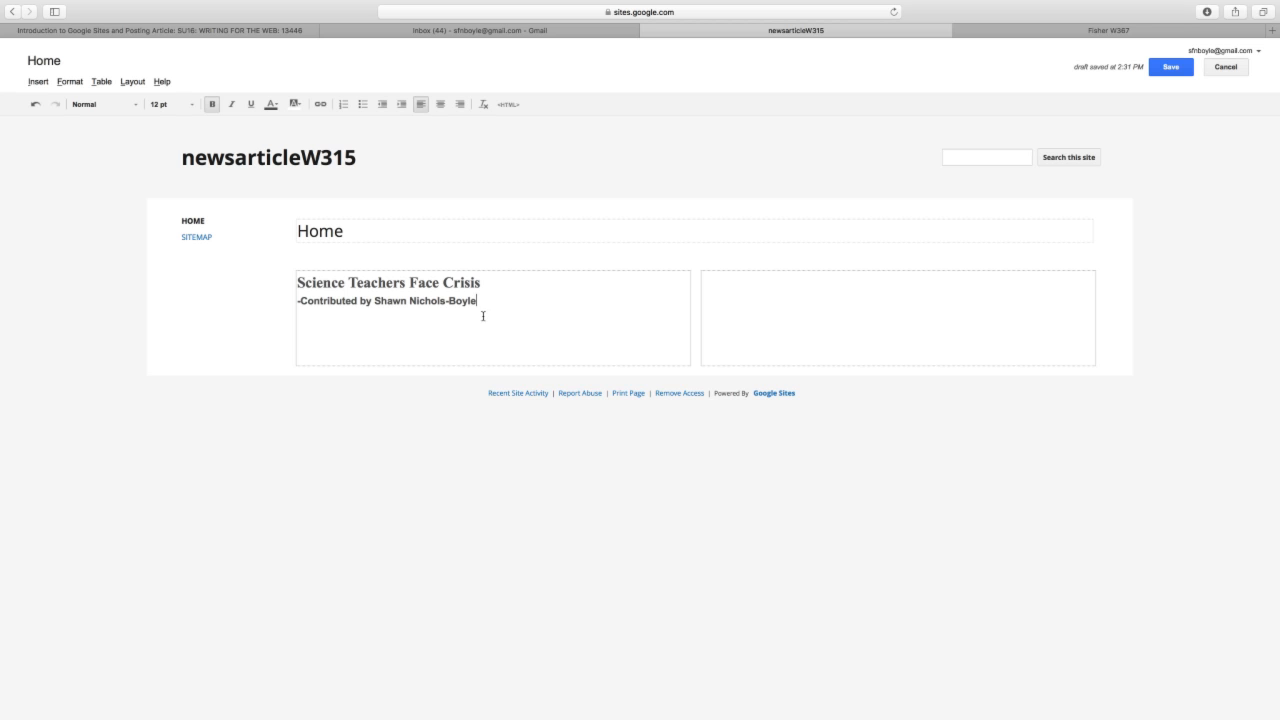
left_click_drag(478, 299, 373, 299)
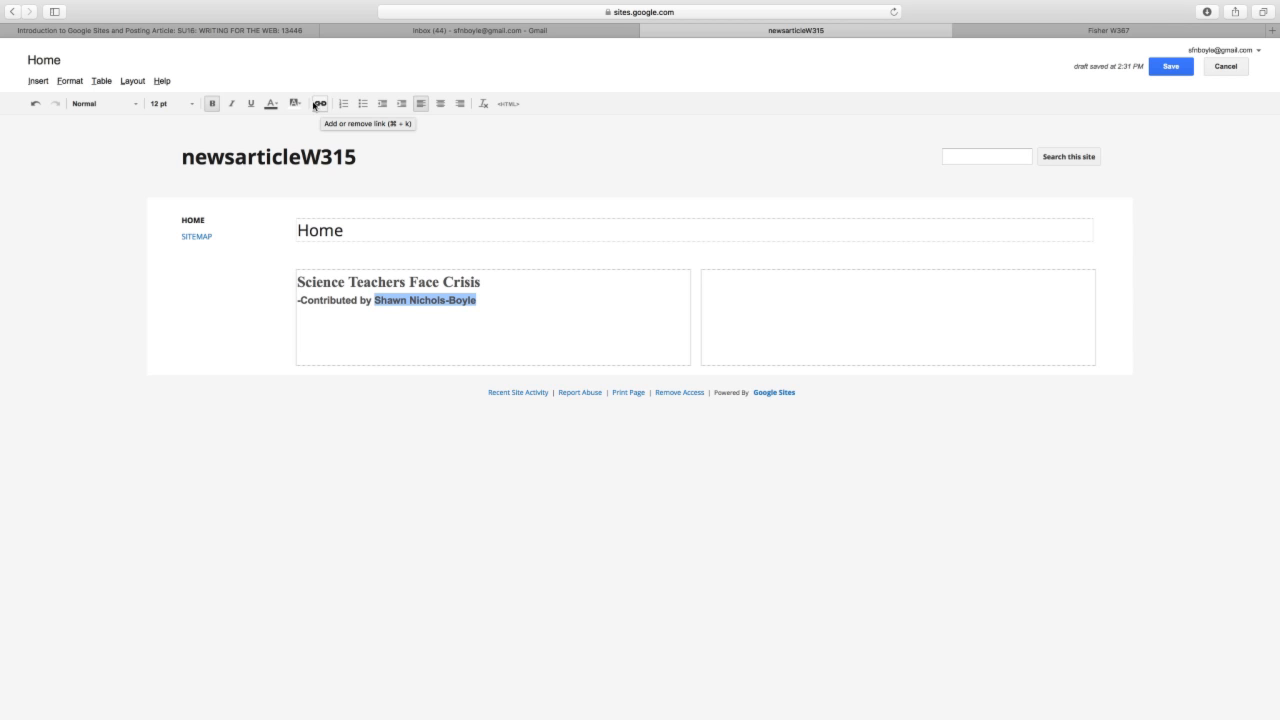
- Link the author's name to their e-mail address as a web address opening in a new window
left_click(38, 82)
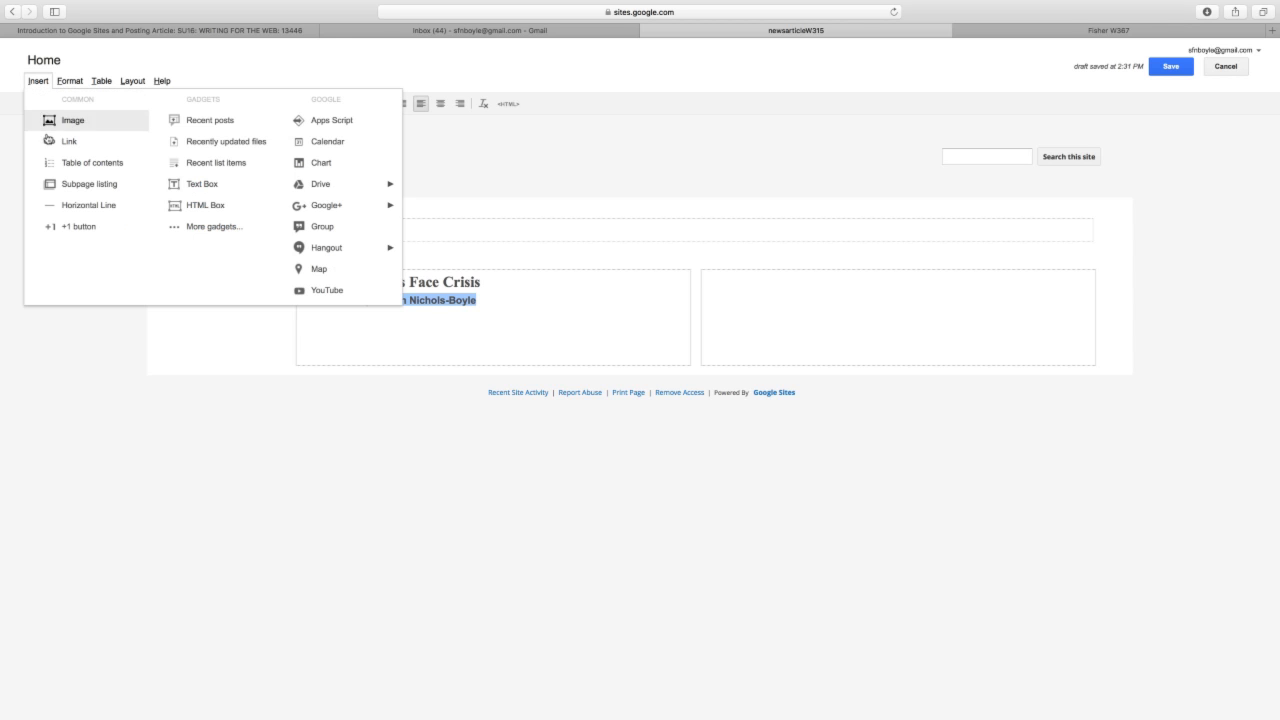
left_click(52, 141)
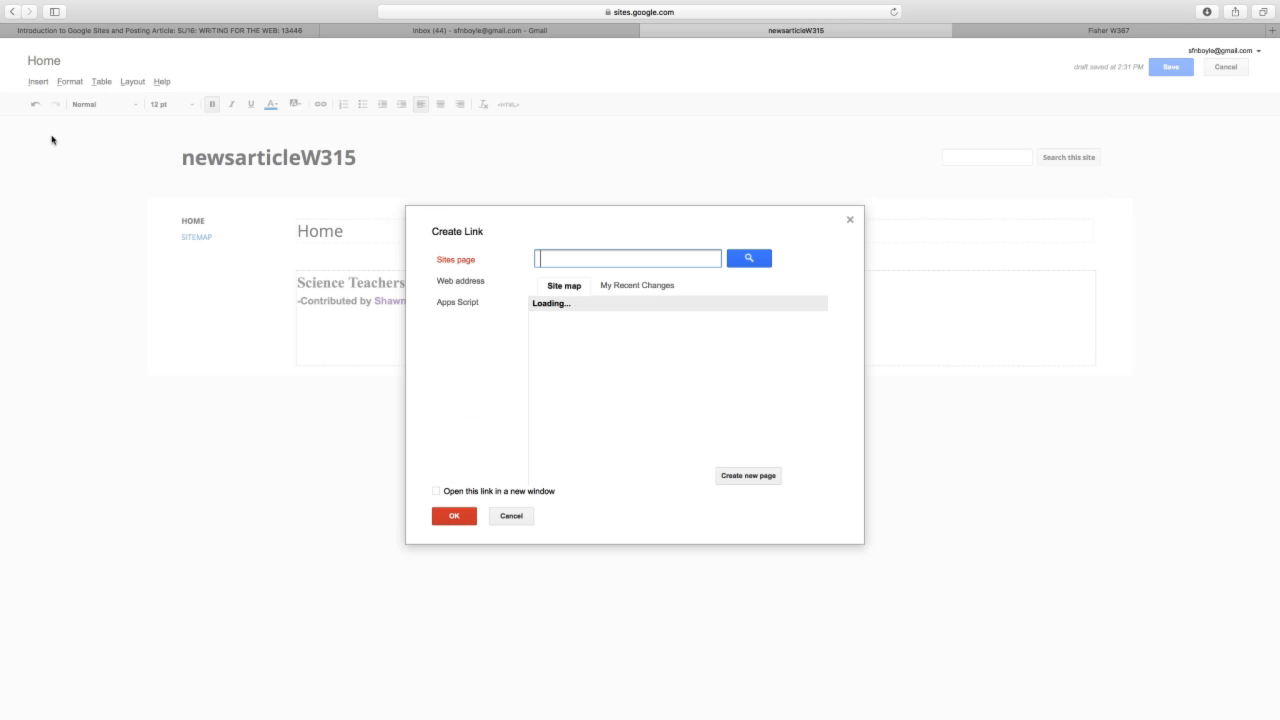
left_click(476, 283)
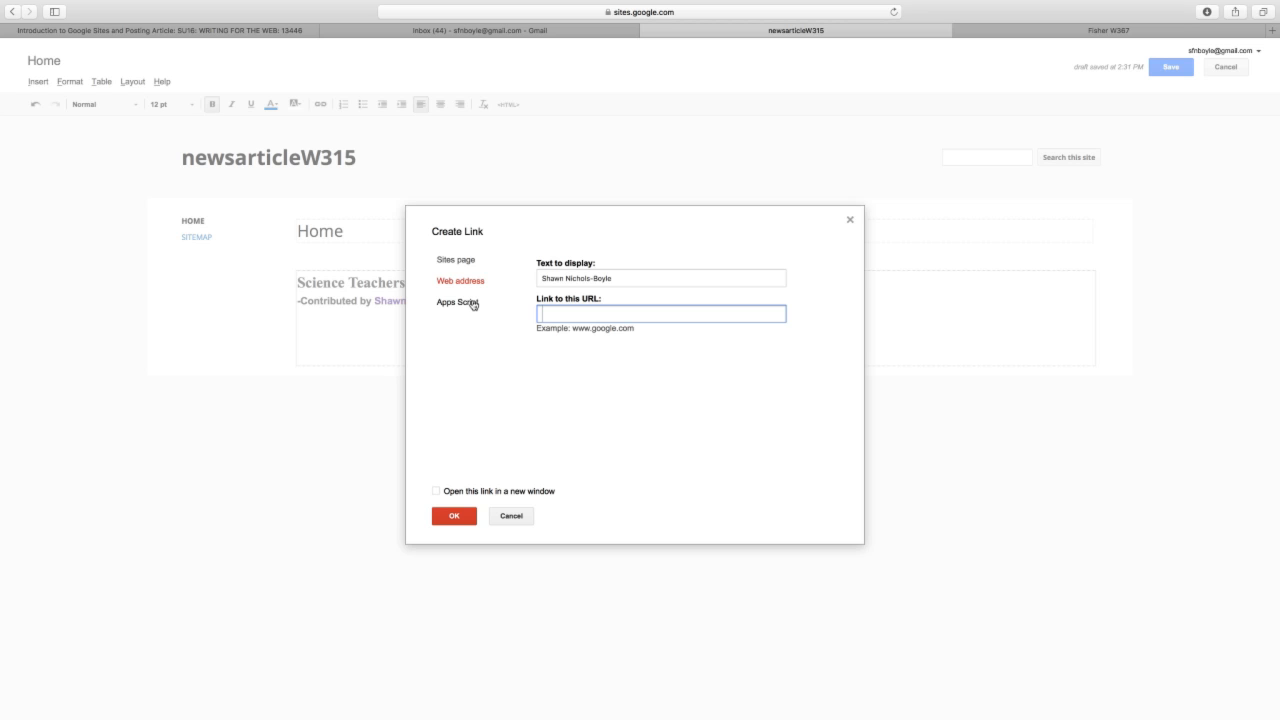
left_click(431, 489)
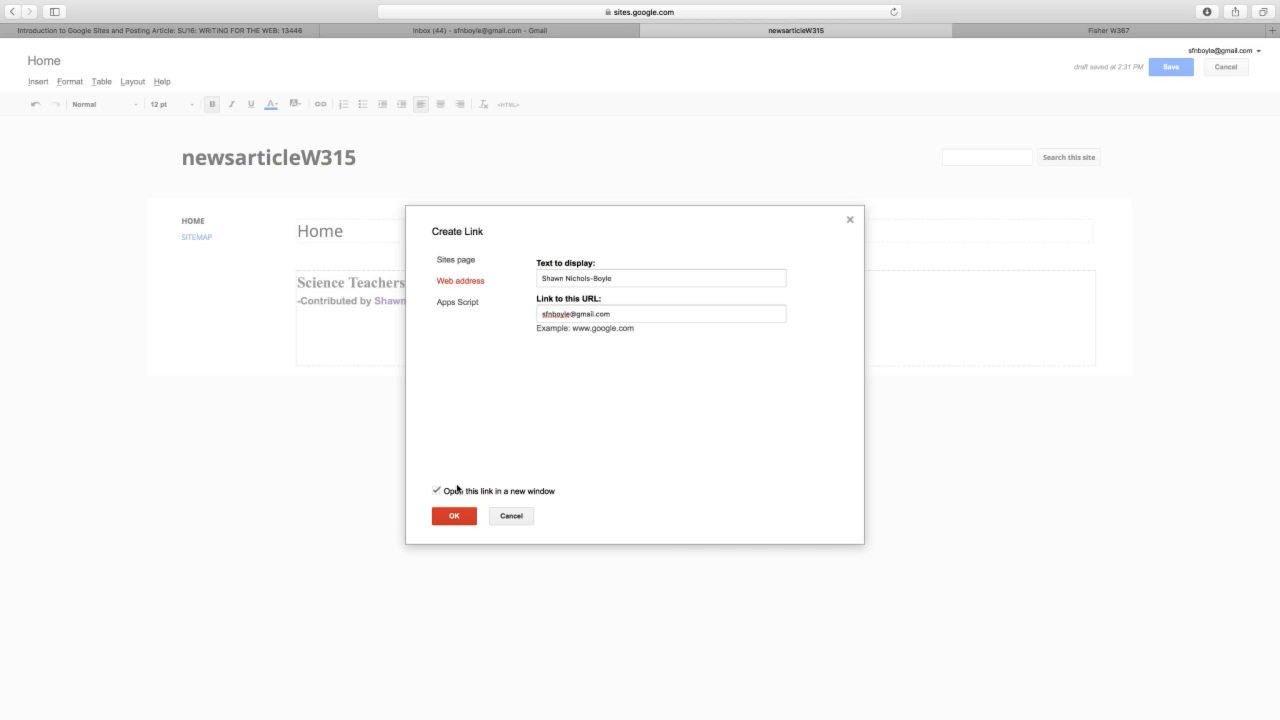
left_click(462, 518)
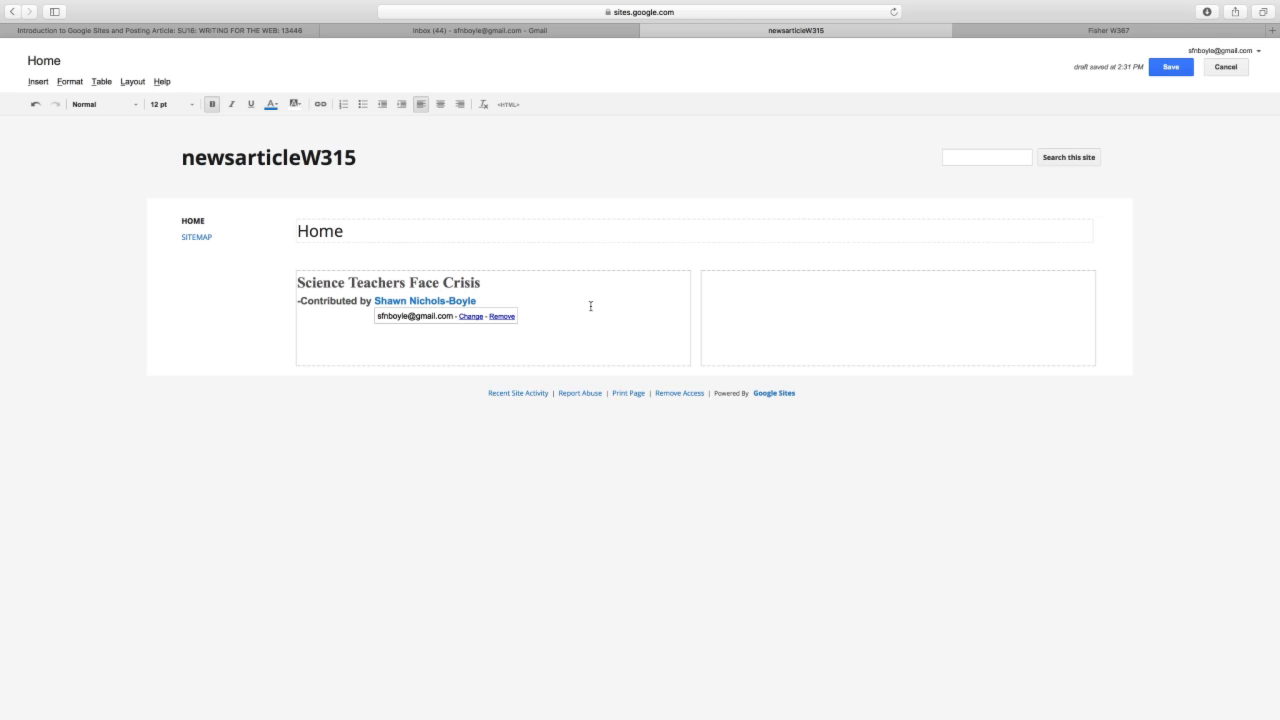
- Start a non-bold italic line below the byline: 'Heated debate arose over the adoption of the common core curriculum'
key("Return")
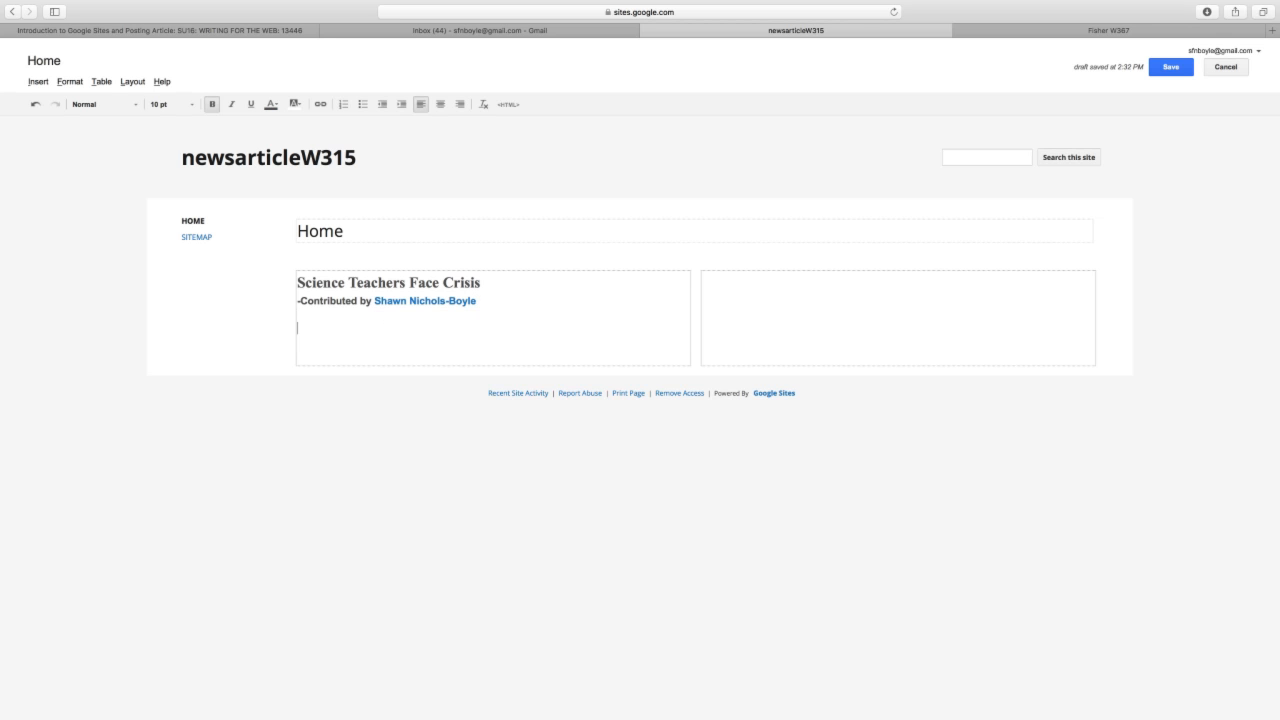
left_click(212, 104)
left_click(231, 104)
type("Heated debate ")
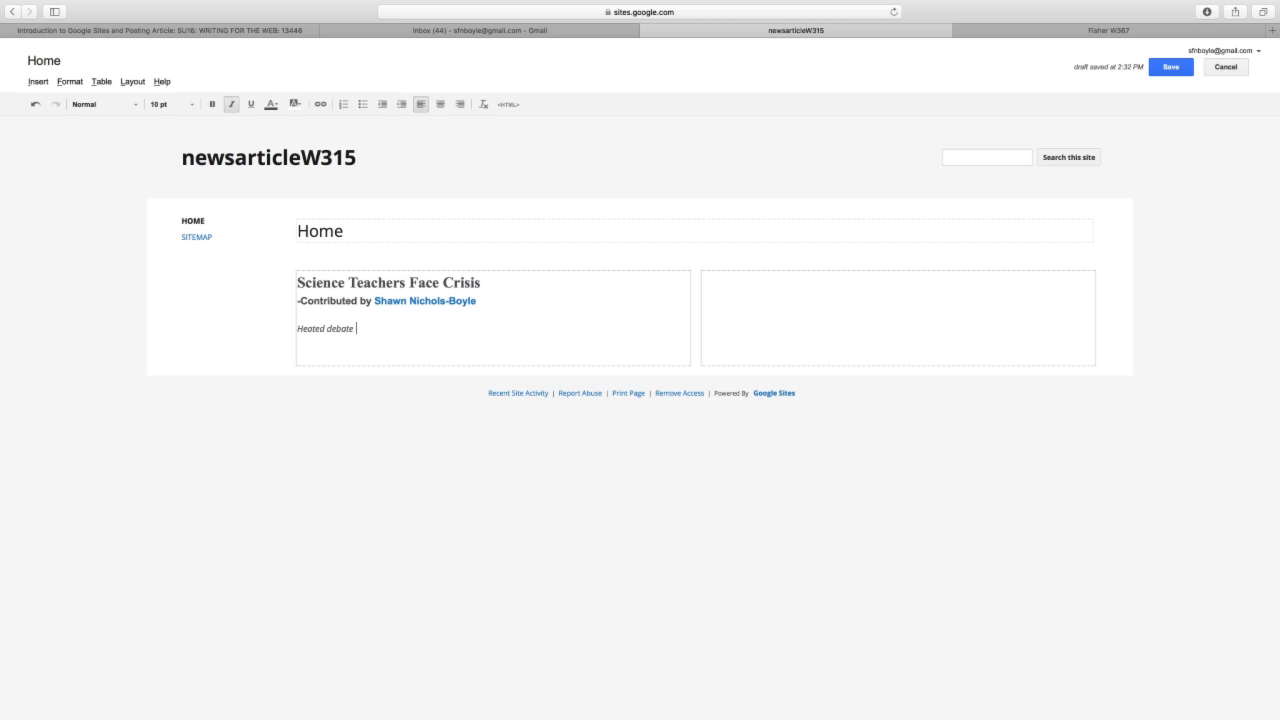
type("arose over the cadoption of the common")
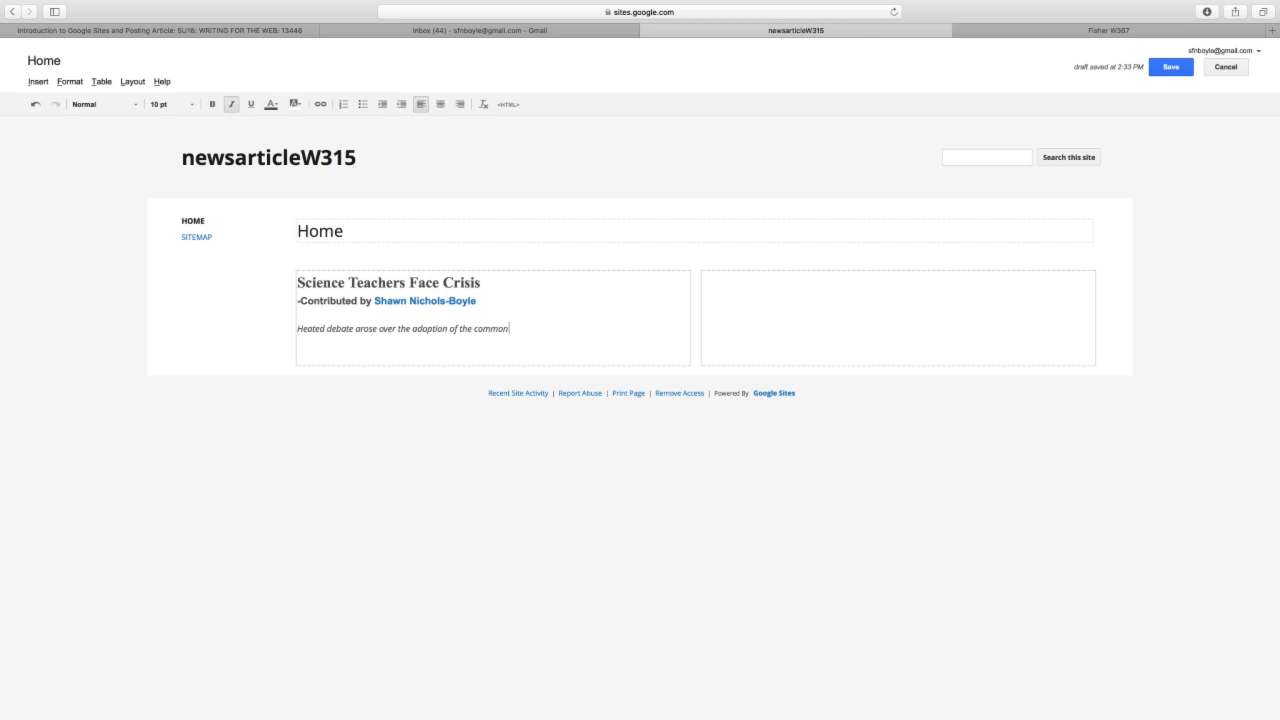
type(" core curriculum at the South Bend School m")
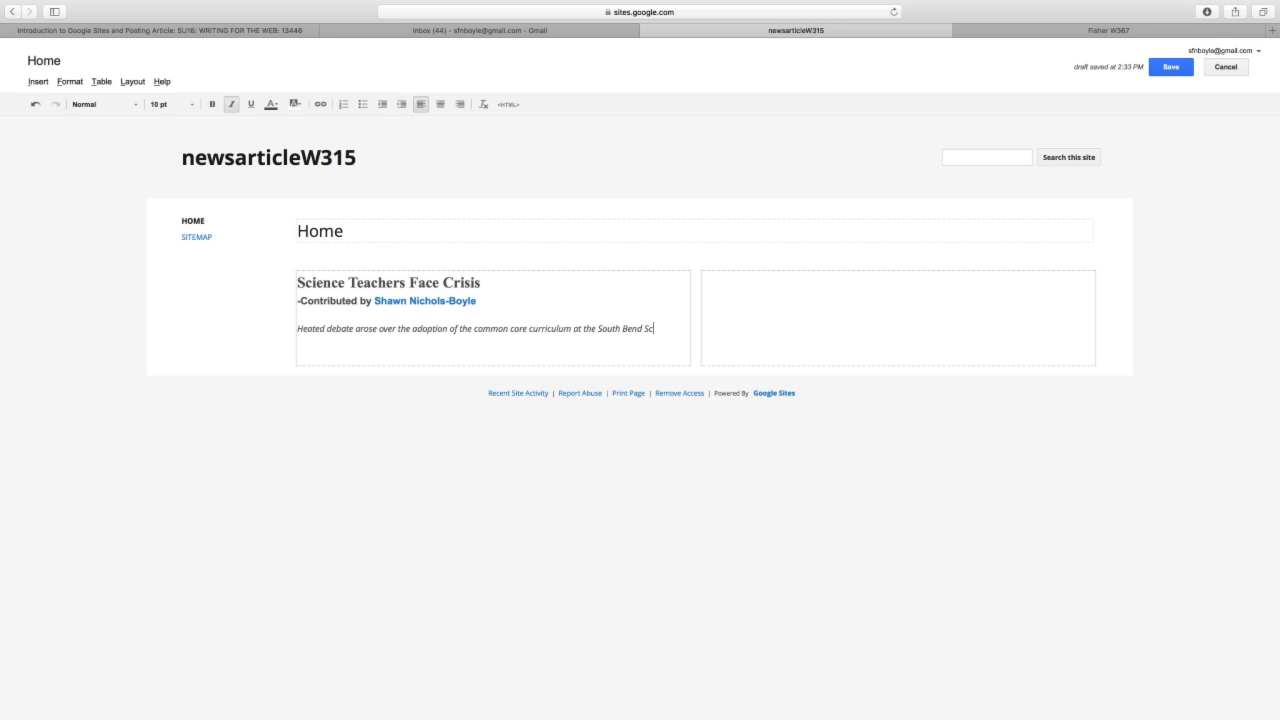
- Finish the lede with 'at the South Bend School Board meeting Tuesday night.' and begin a new paragraph
key("BackSpace")
type("Meeting t")
key("BackSpace")
type("Tue")
left_click(304, 338)
key("BackSpace")
type("m/")
key("BackSpace")
type("Board meeting Tuesday ngh")
key("BackSpace")
key("BackSpace")
type("ight.")
key("Return")
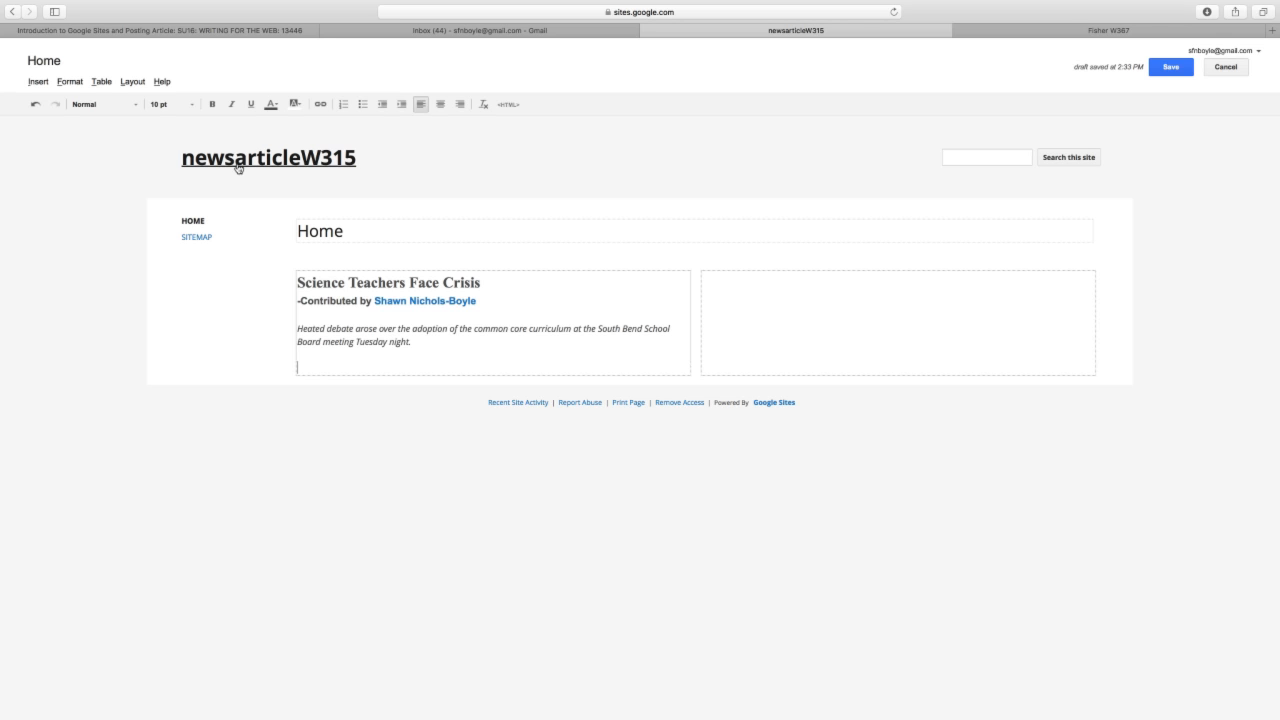
- Type the plain paragraph 'Common core curriculum again caused controversy...' below the italic lede
type("Common core curriculum again cause")
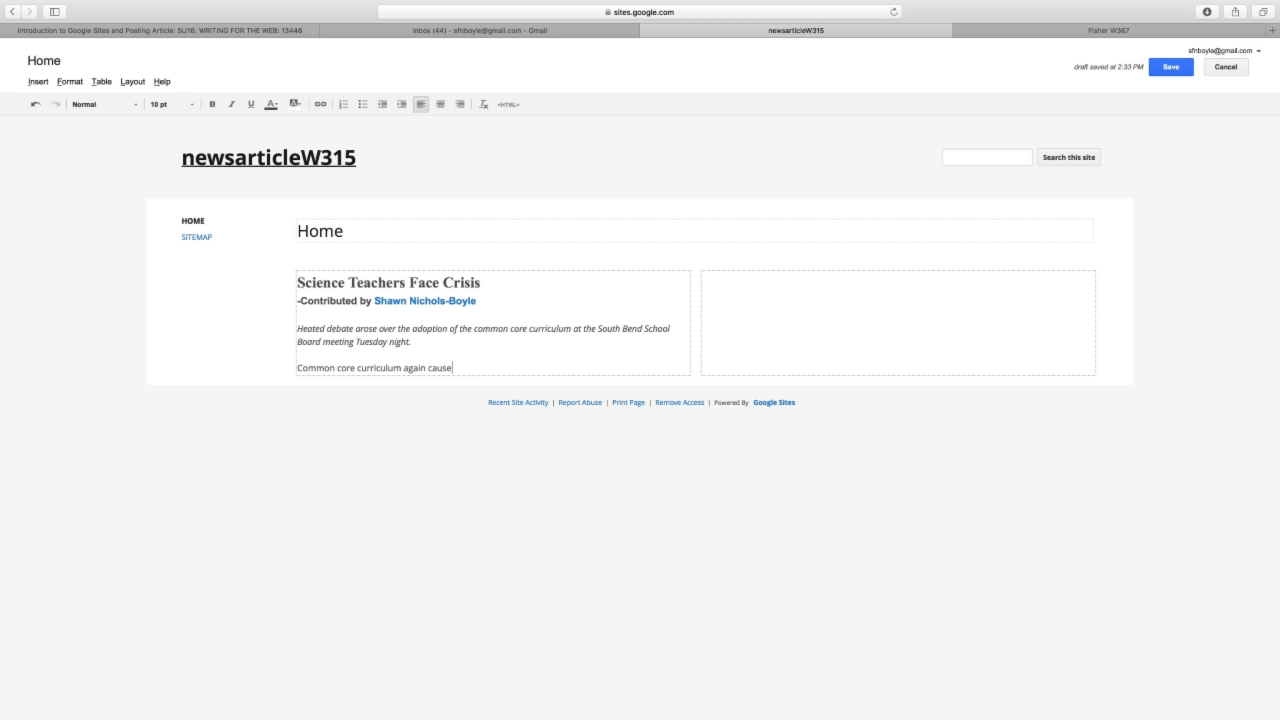
type("d controversy...")
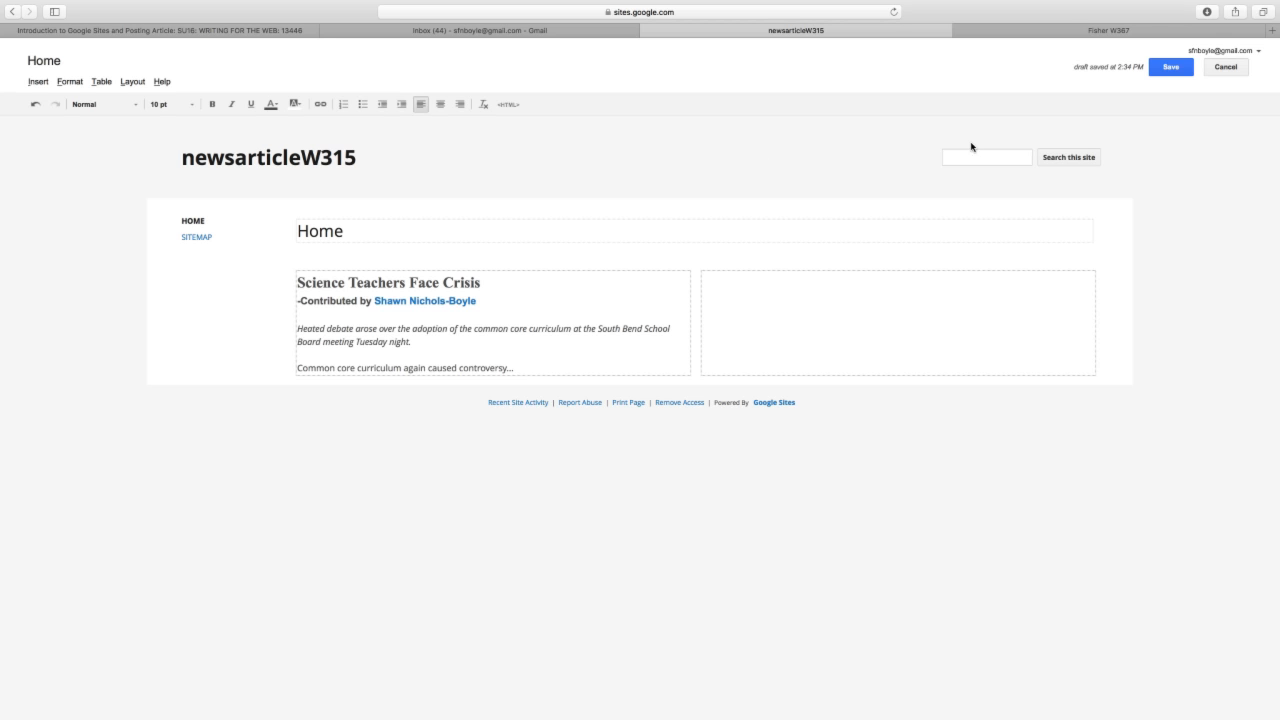
- Save the Home page edits and open the gear (More actions) menu
left_click(1162, 66)
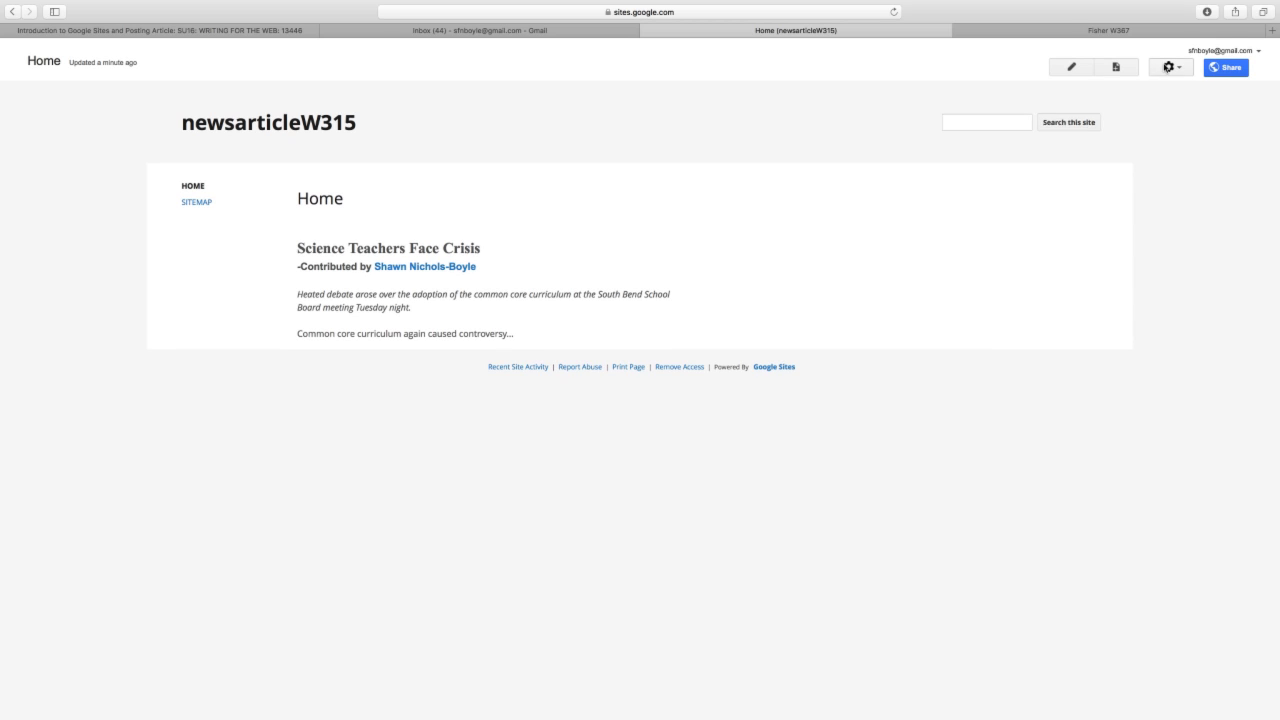
left_click(1167, 67)
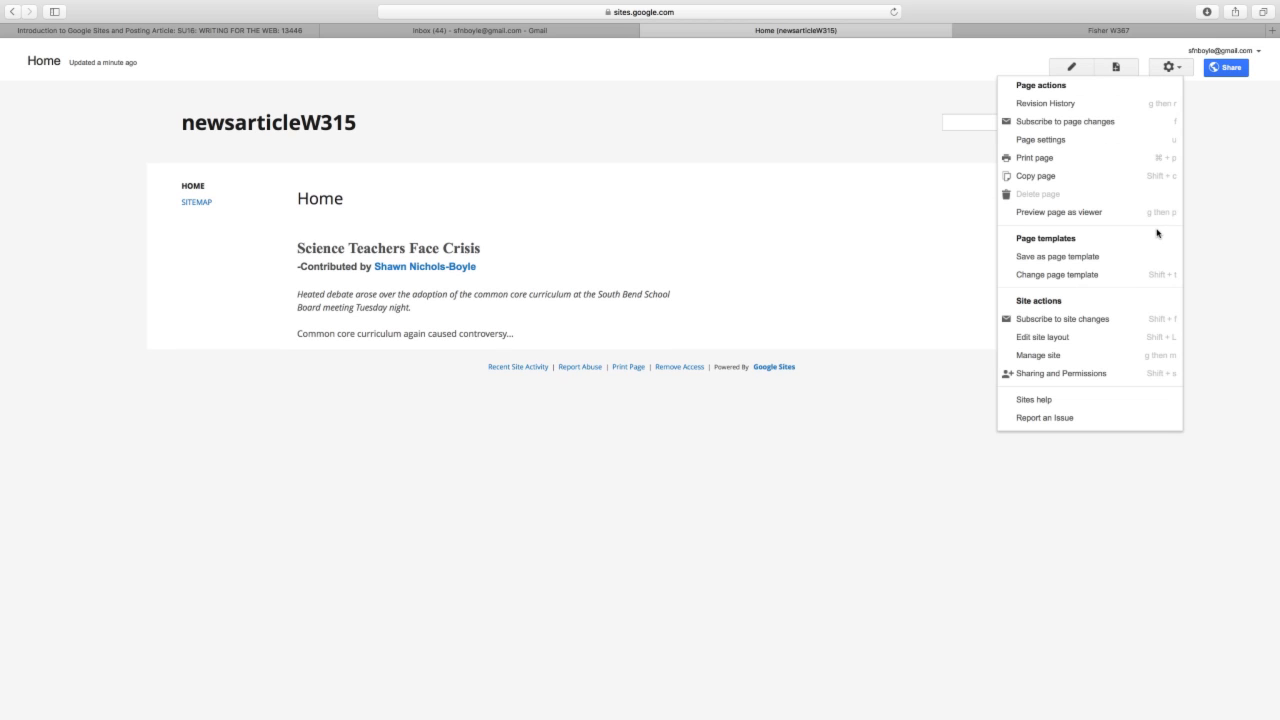
- Open the site's Sharing and Permissions page and start a Gmail message carrying the site link
left_click(1241, 295)
left_click(1227, 68)
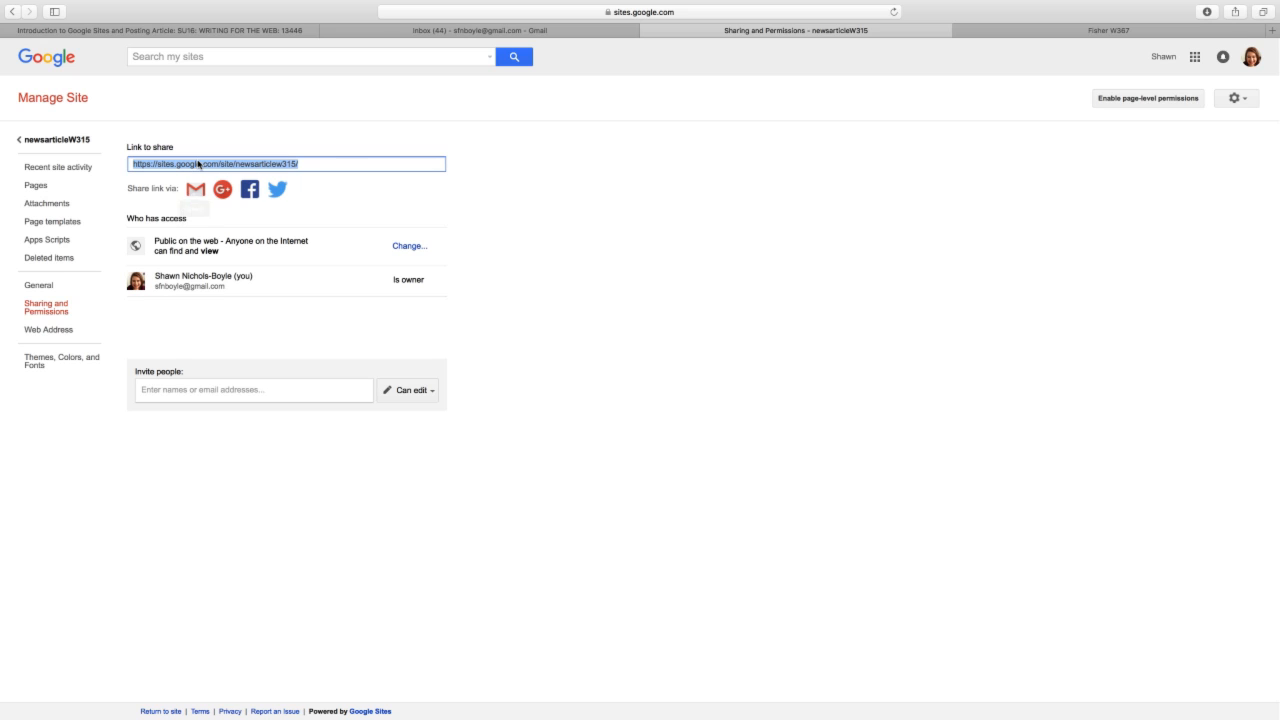
left_click(193, 191)
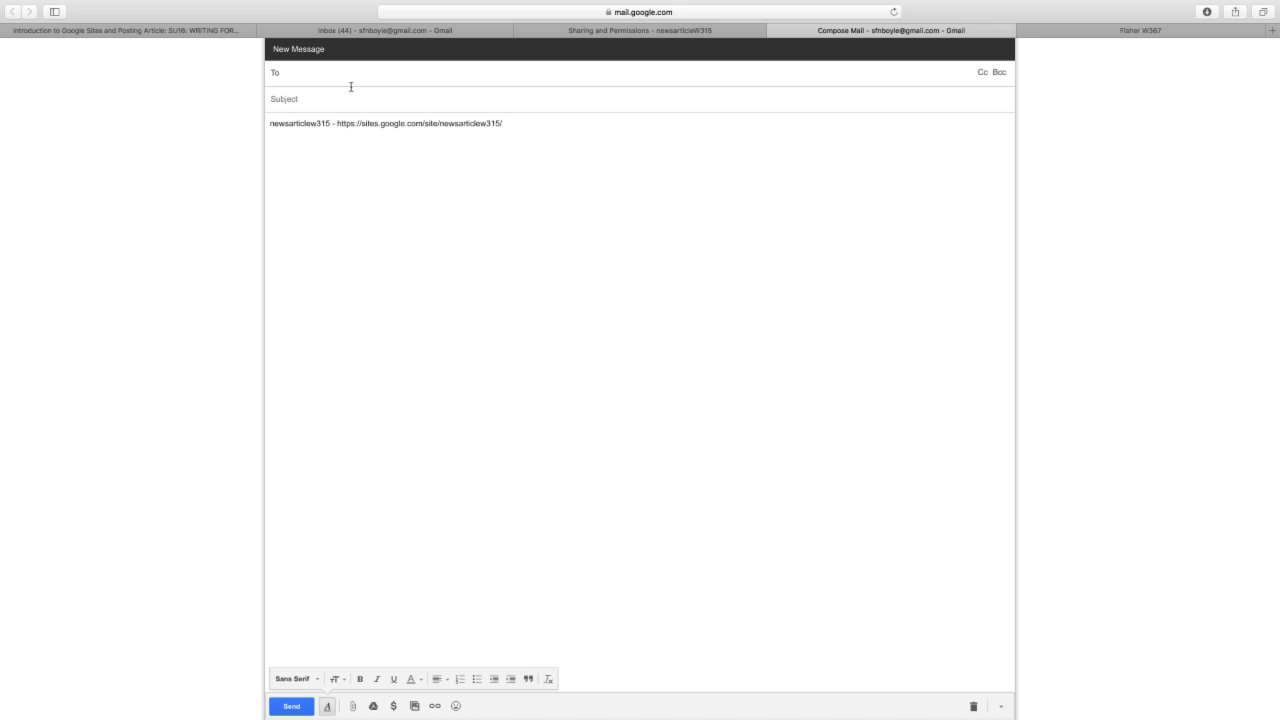
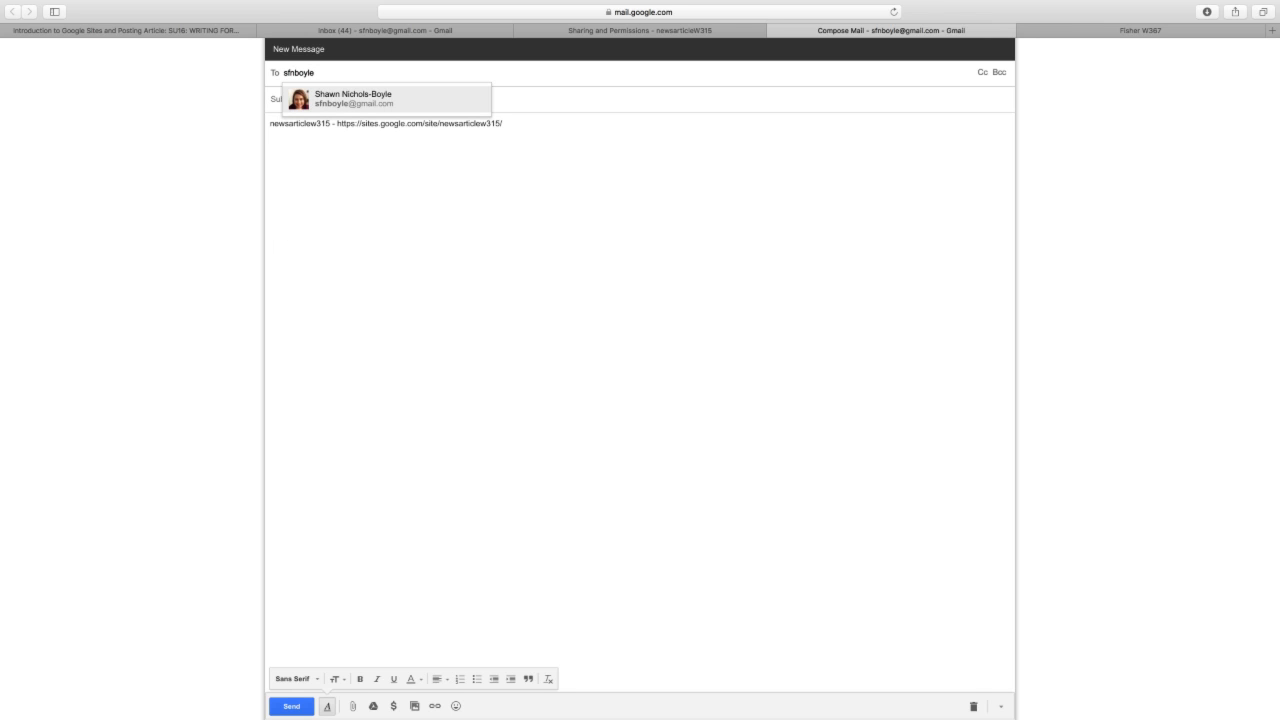
- Address the link draft to the author's own e-mail with subject 'News Article', then close it
left_click(418, 97)
left_click(399, 94)
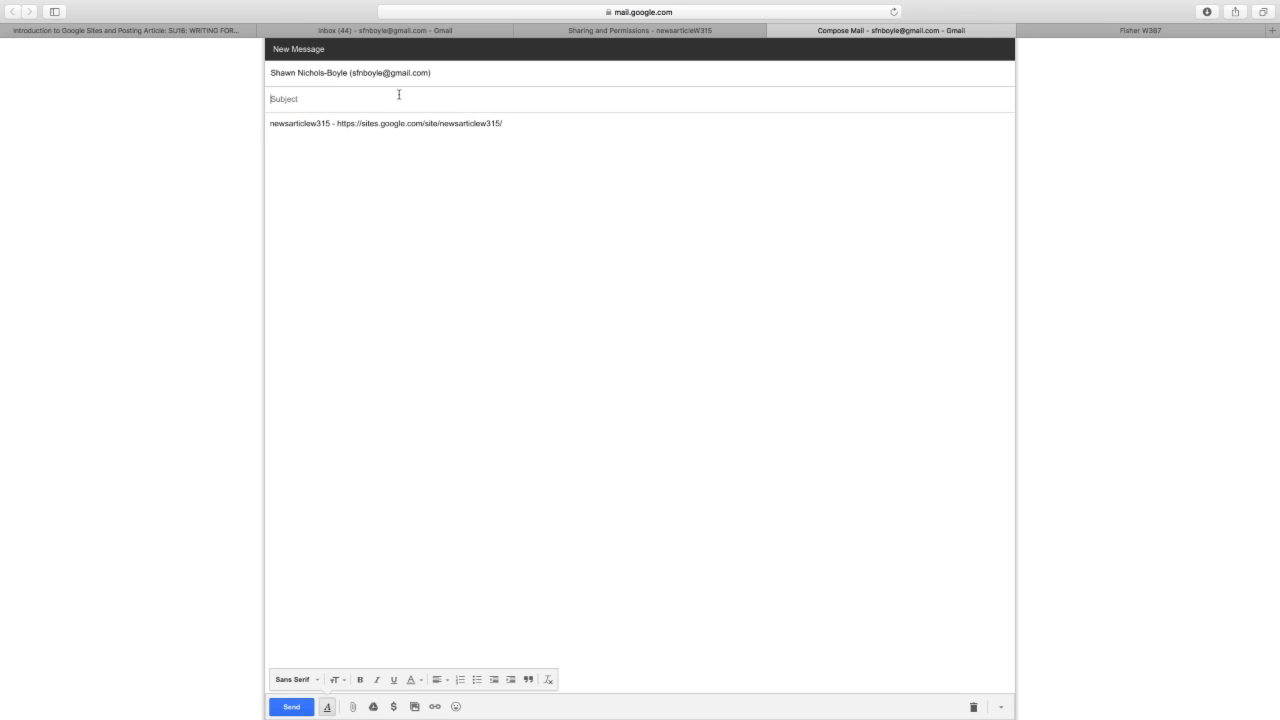
type("News Article")
left_click(774, 30)
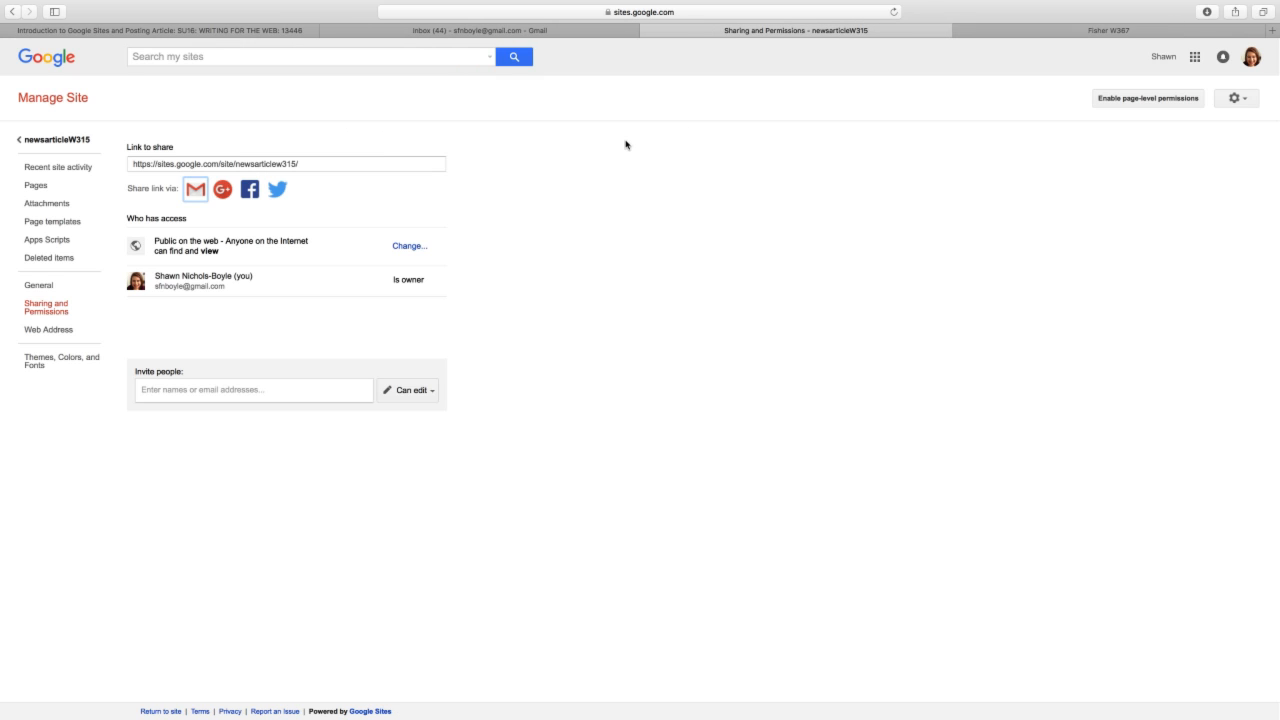
- Set site visibility to 'Off - Specific people' and save it, making the site private
left_click(396, 246)
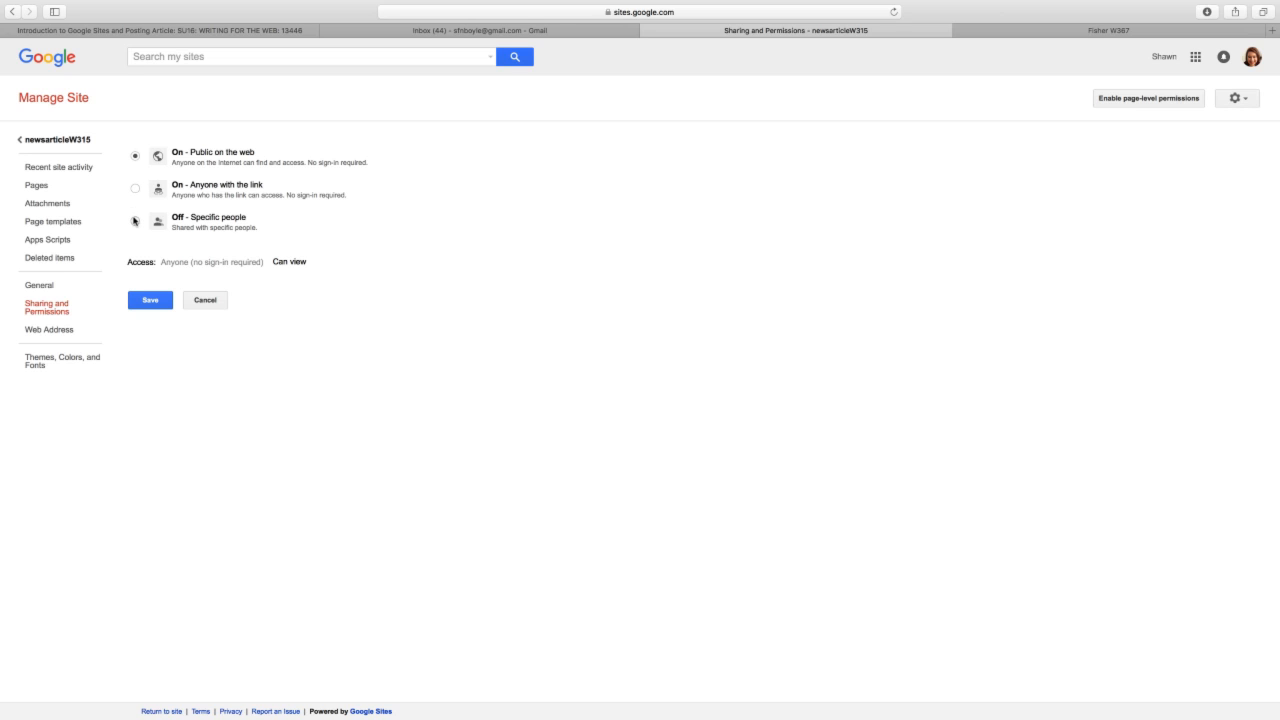
left_click(134, 220)
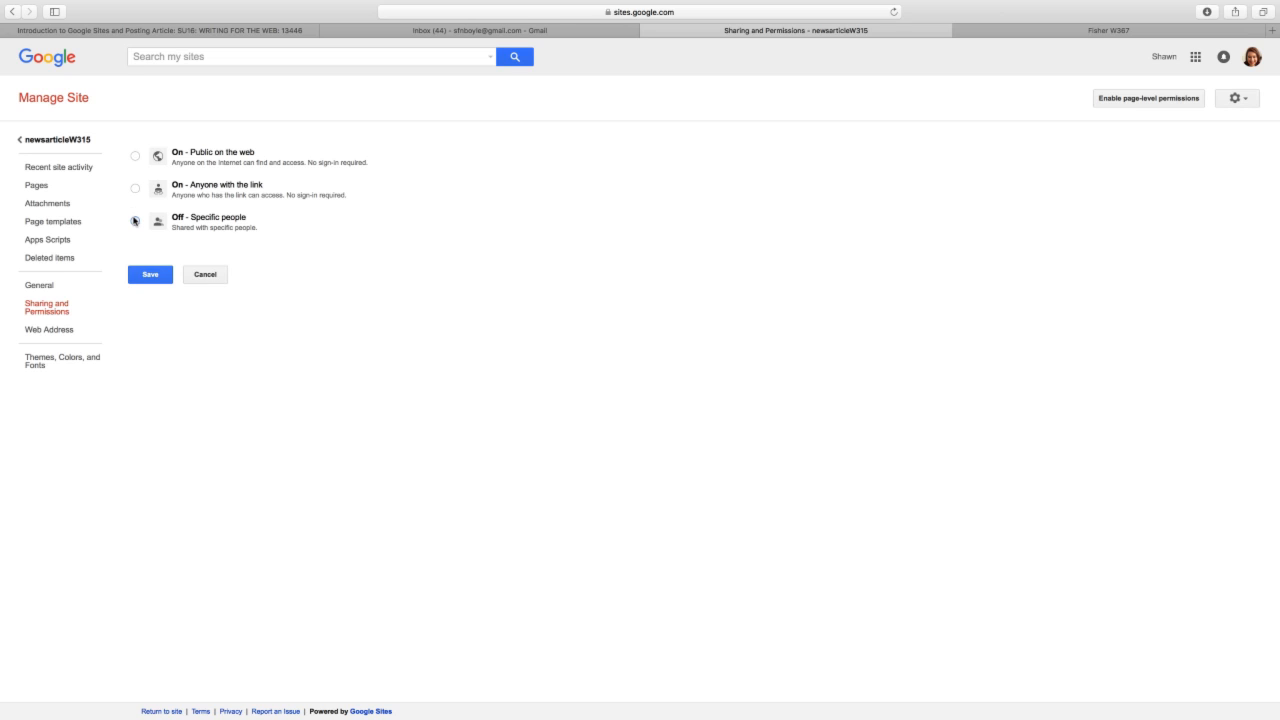
left_click(151, 275)
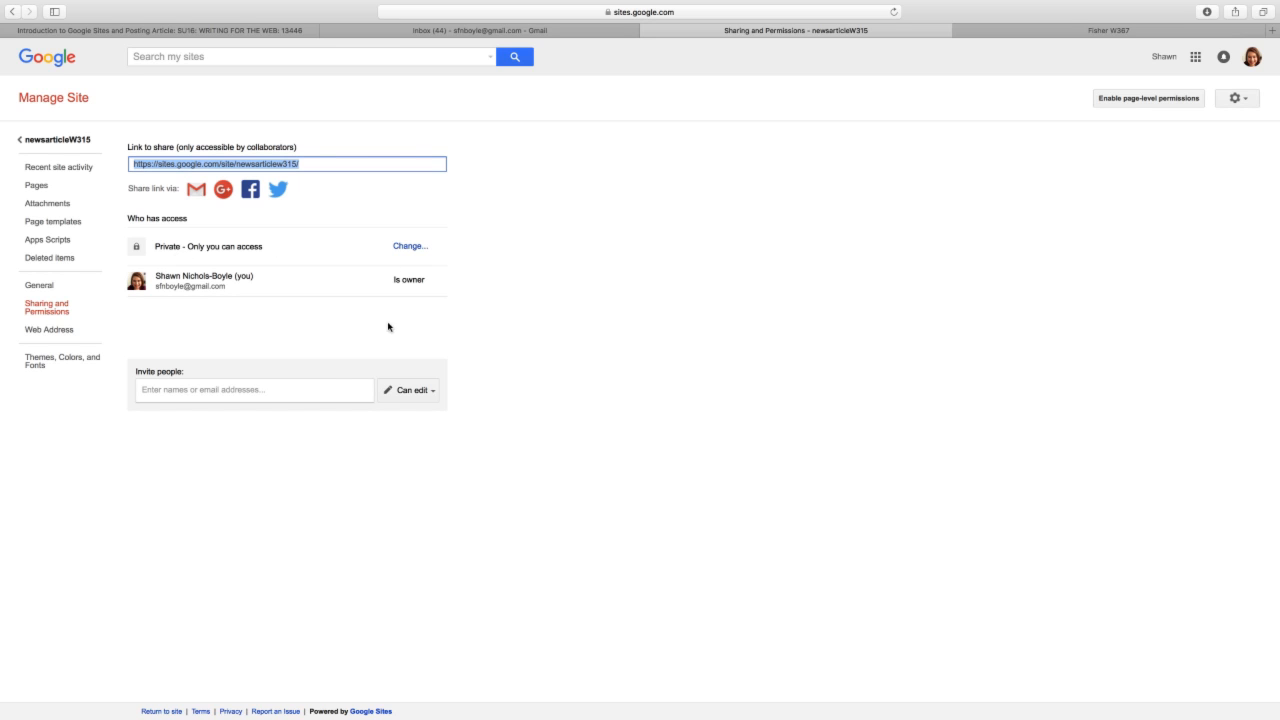
- Add the author's own address as an invitee with Can edit permission
left_click(410, 389)
left_click(410, 389)
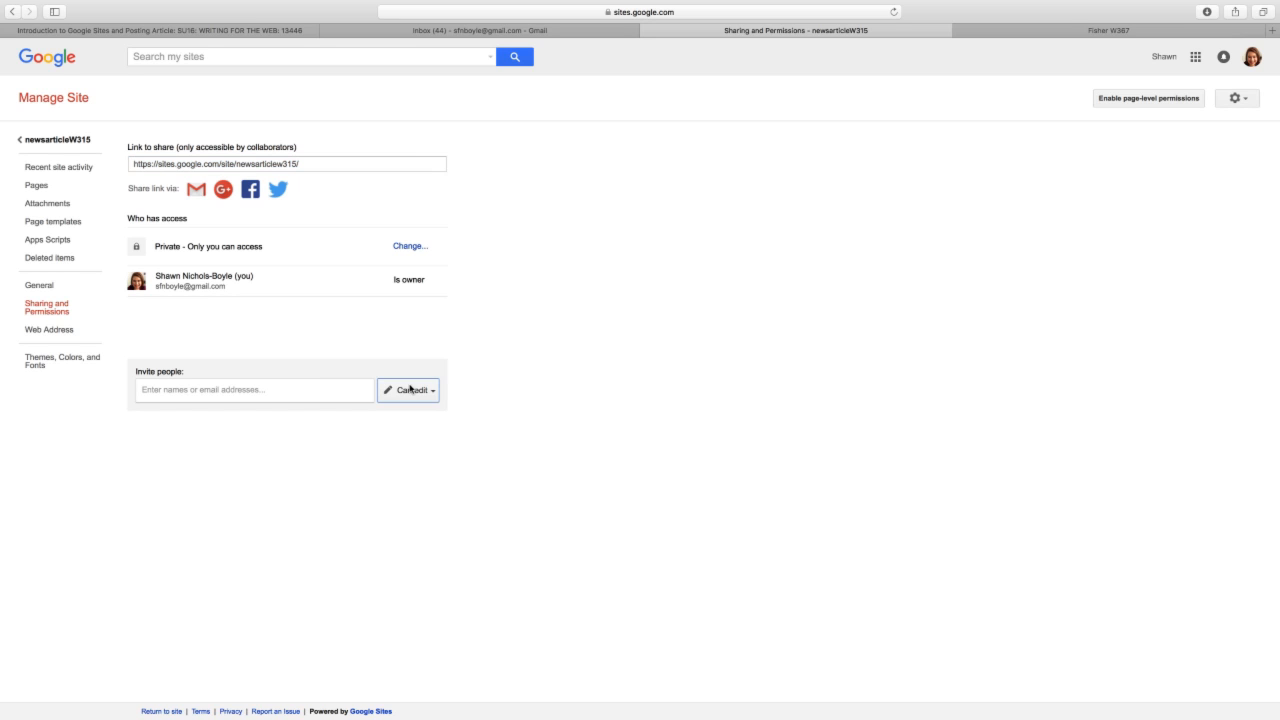
left_click(323, 385)
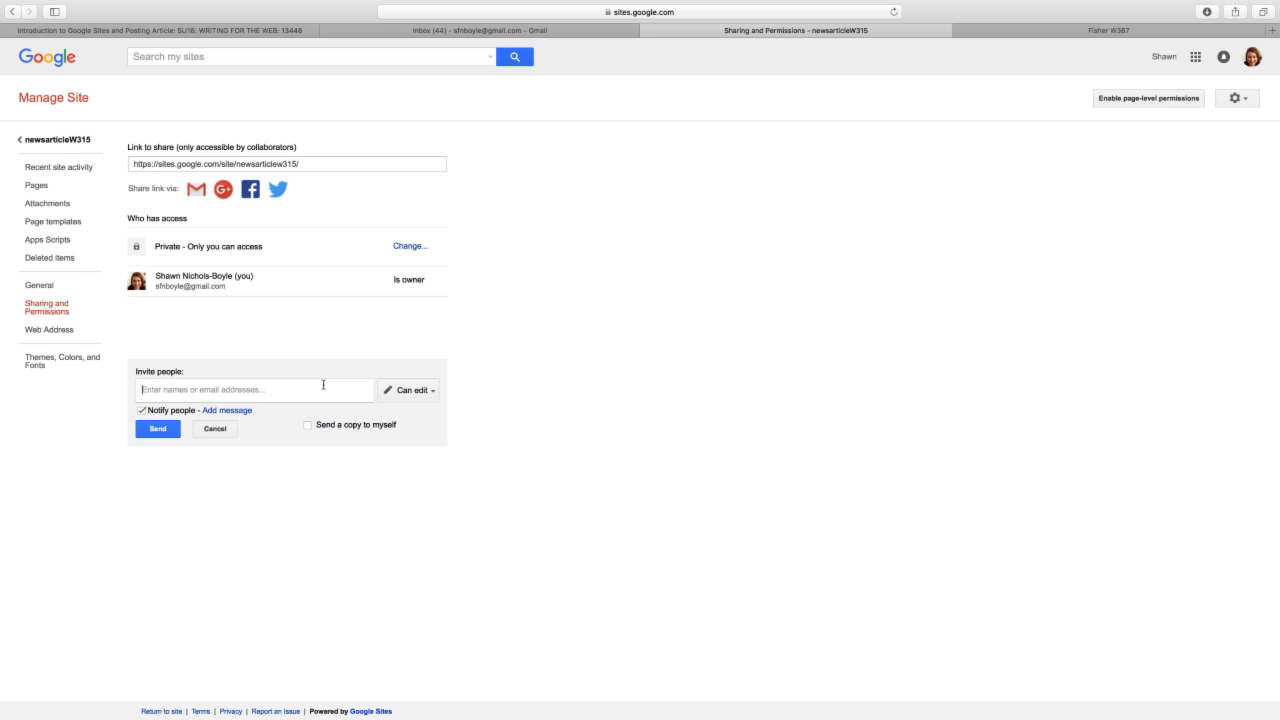
type("sfnbou")
key("BackSpace")
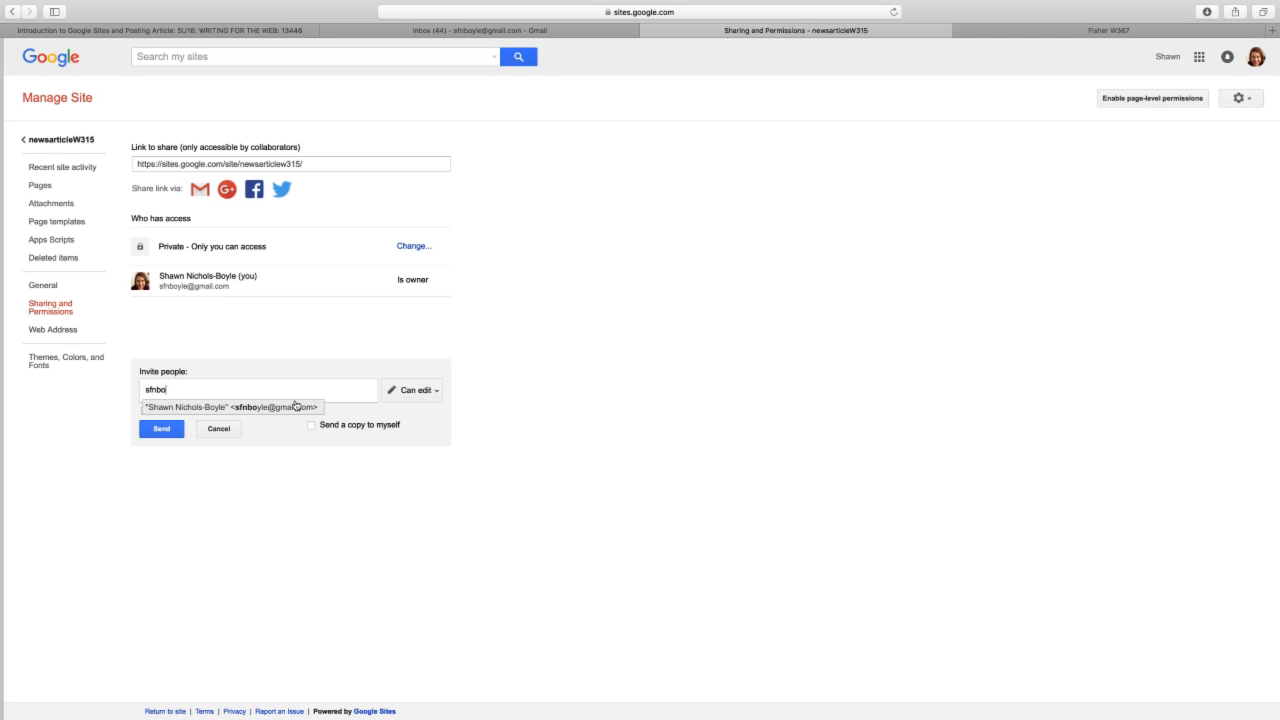
left_click(205, 406)
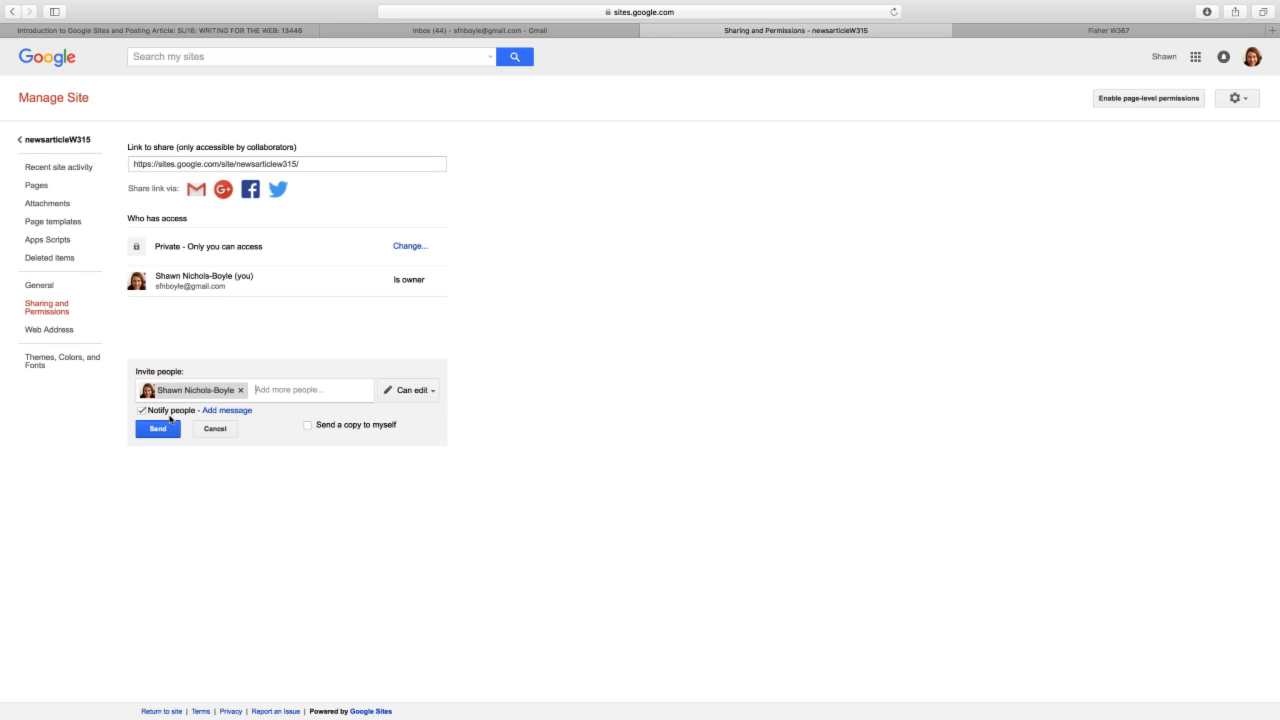
- Switch visibility back to 'On - Public on the web', save, and return to the newsarticleW315 Home page
left_click(406, 245)
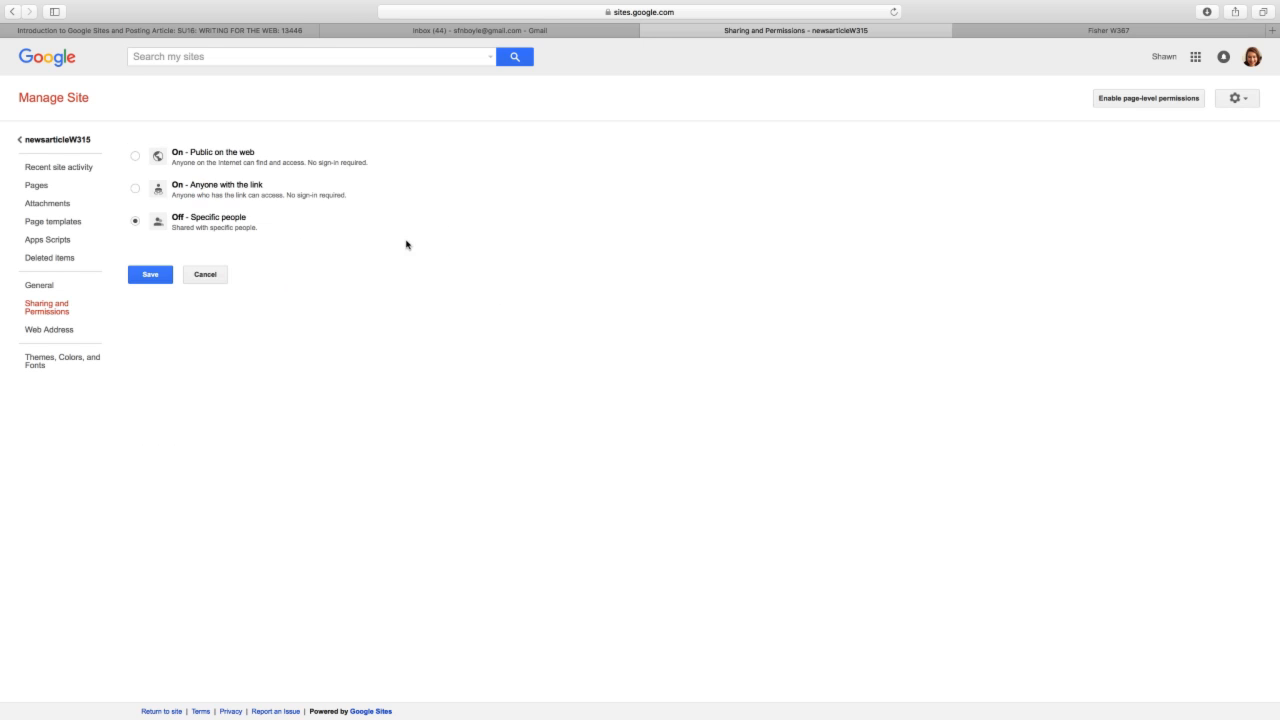
left_click(135, 156)
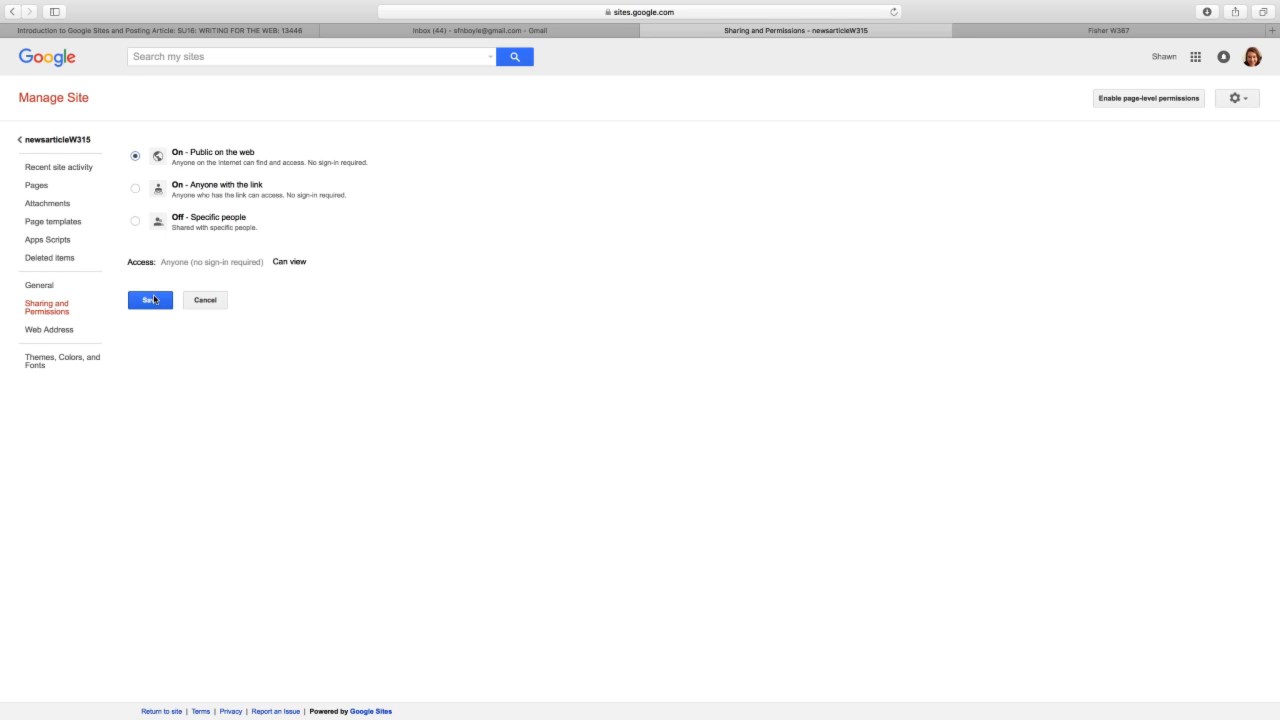
left_click(152, 299)
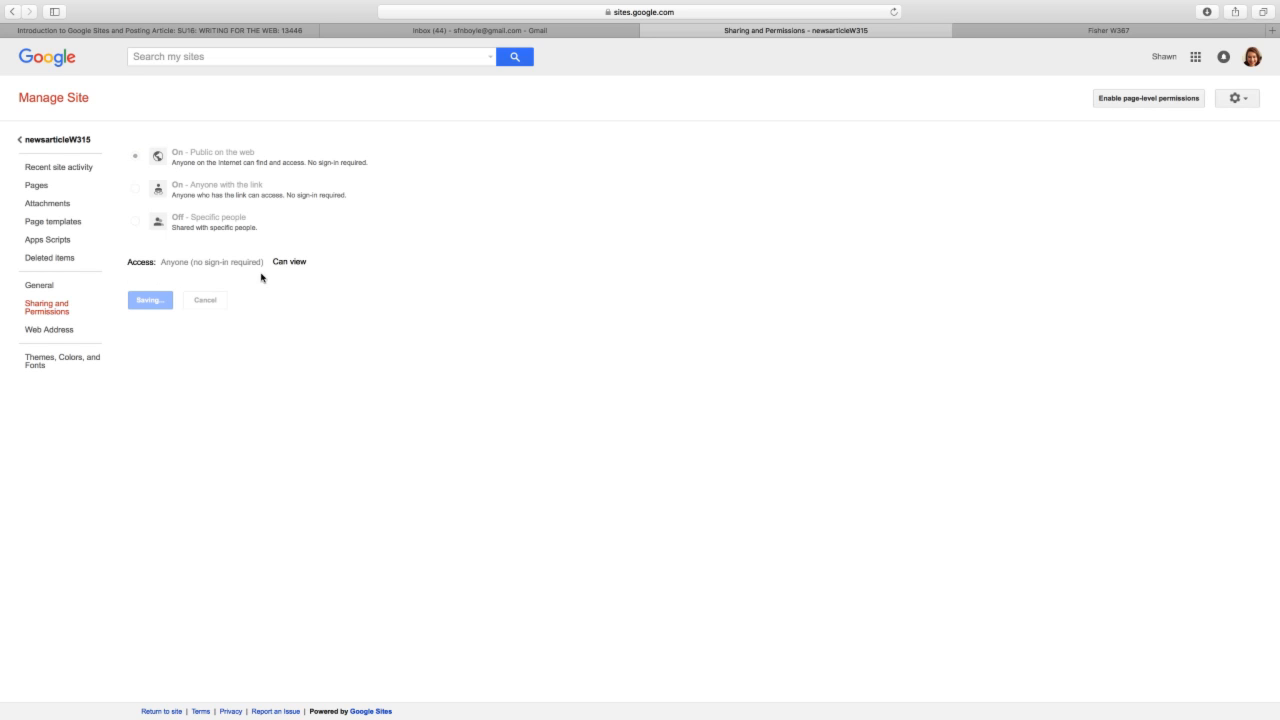
left_click(52, 139)
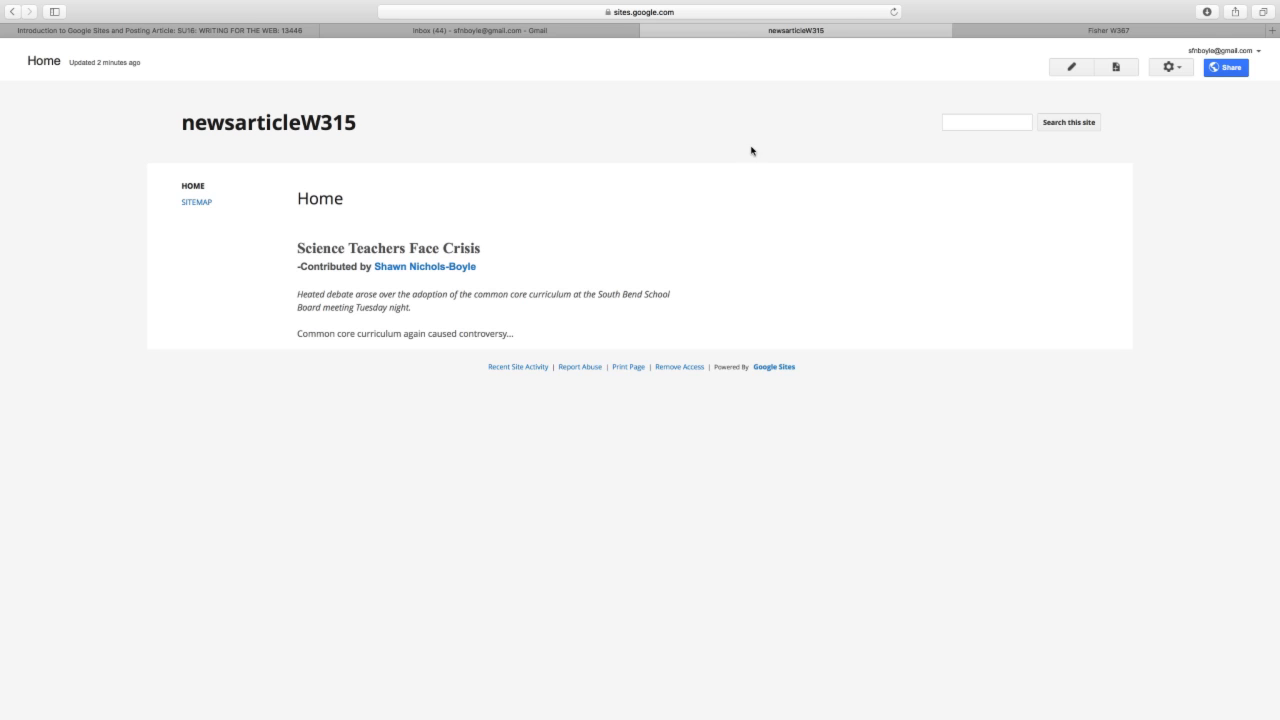
- Put the Home page into edit mode with the cursor at the start of the lede
left_click(1071, 66)
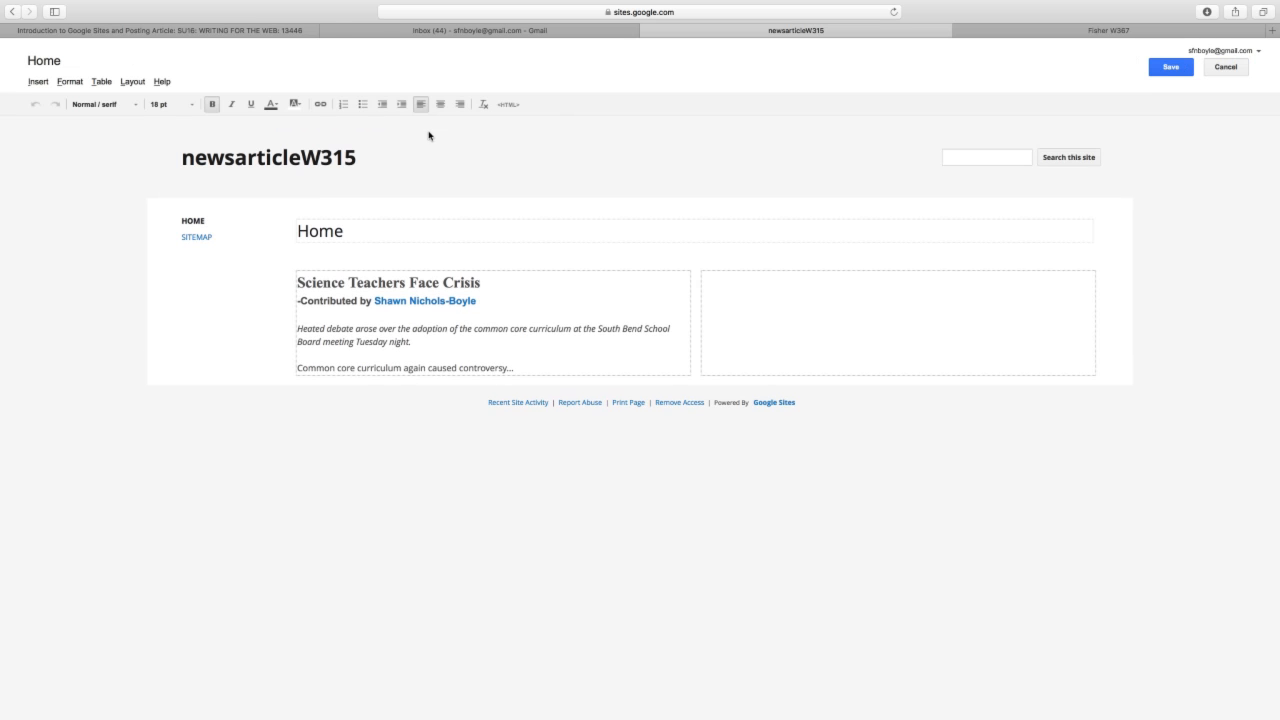
left_click(295, 322)
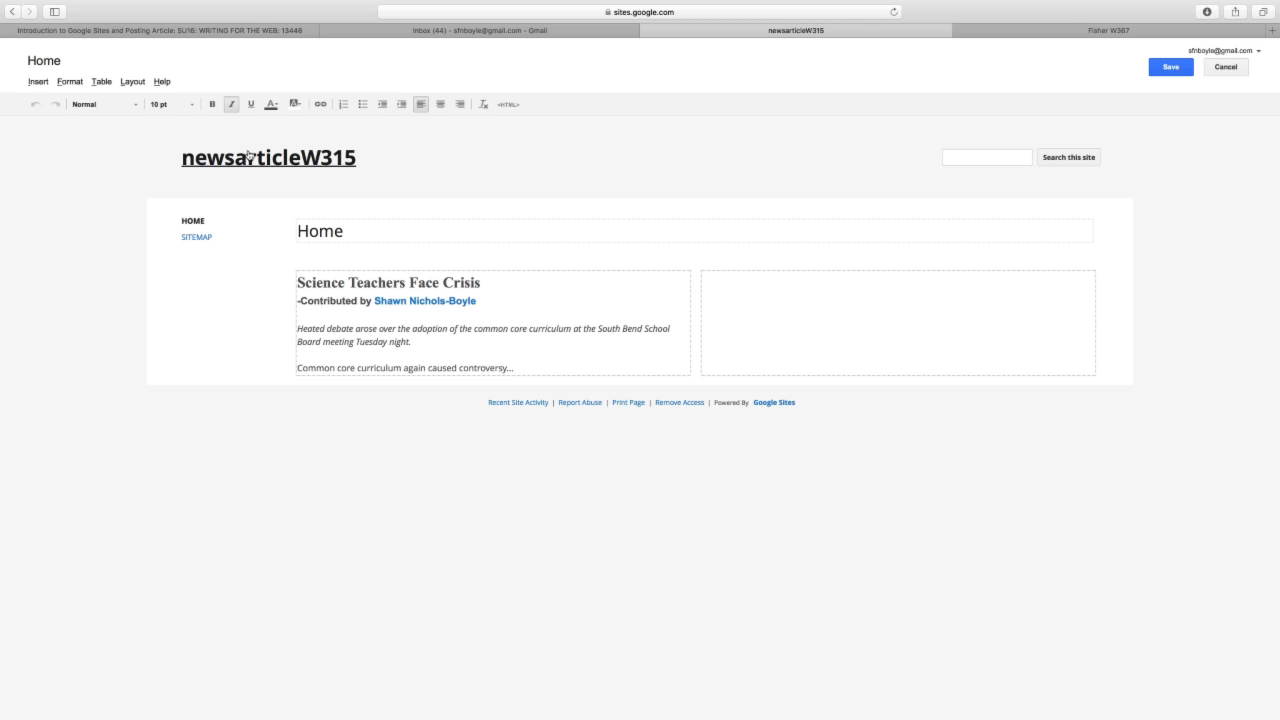
- Upload students and teacher.jpg through Insert > Image
left_click(38, 81)
left_click(56, 120)
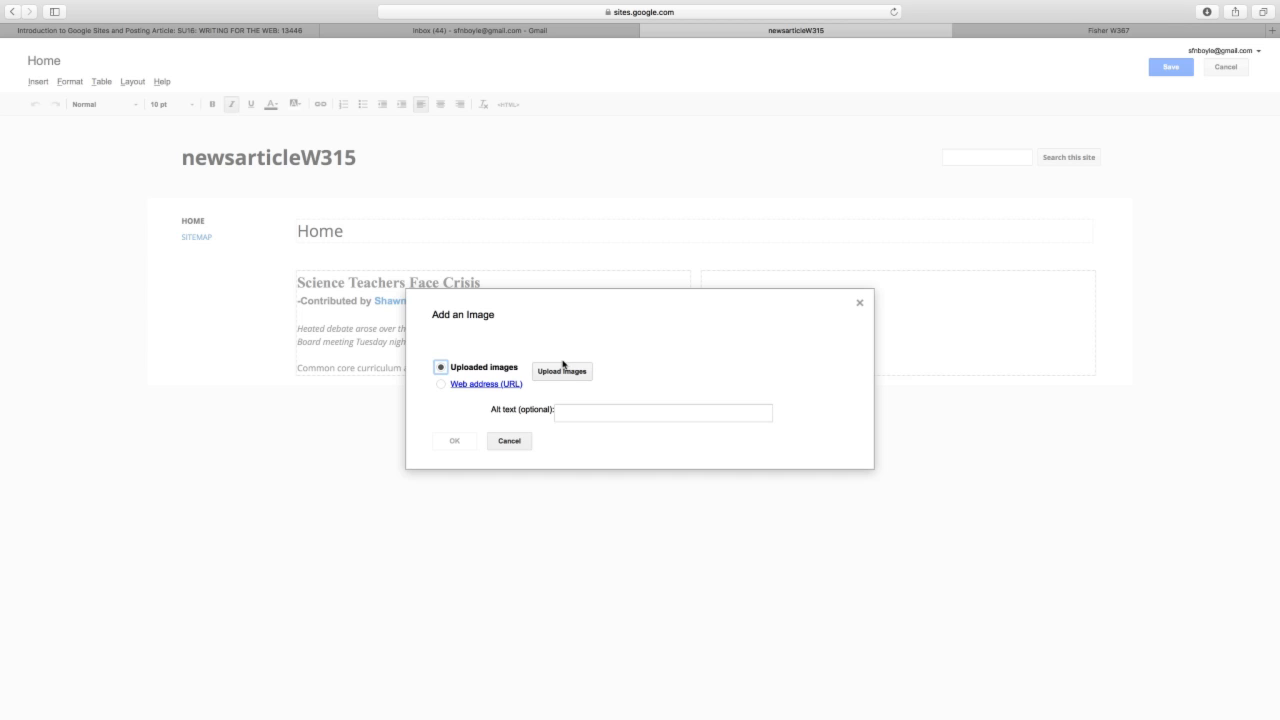
left_click(561, 372)
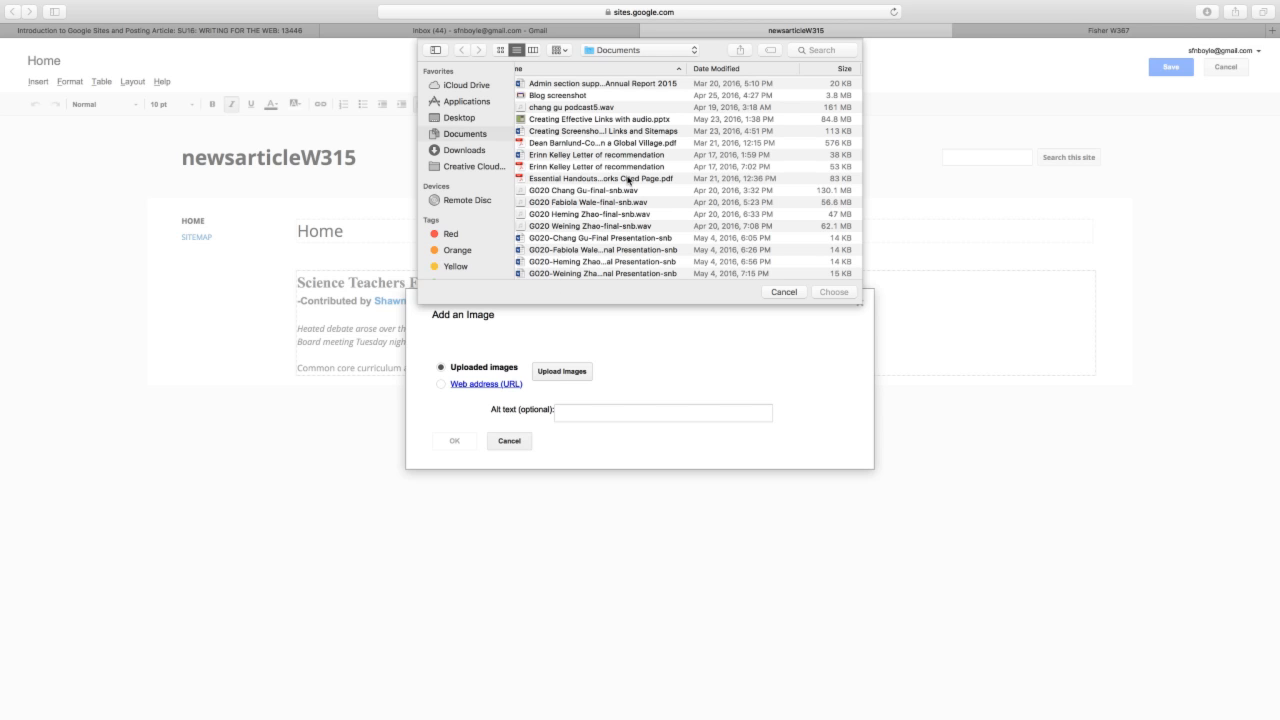
scroll(628, 180, "down", 10)
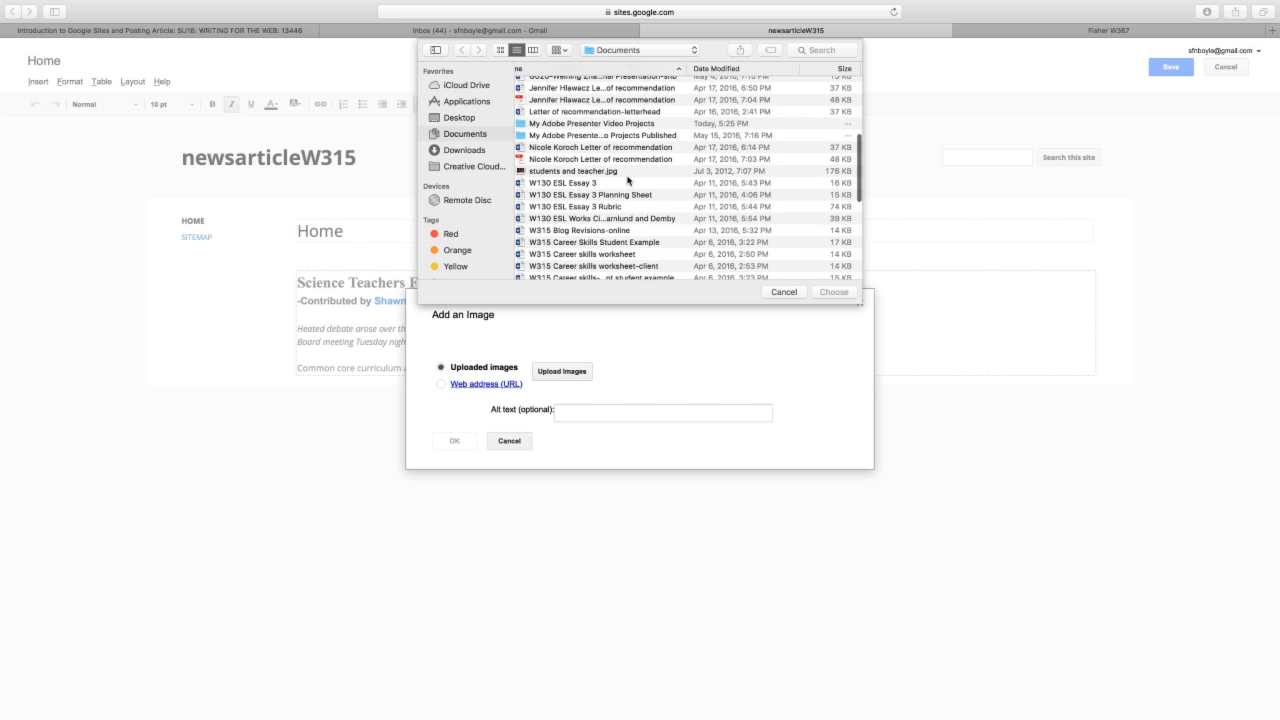
left_click(621, 167)
left_click(833, 291)
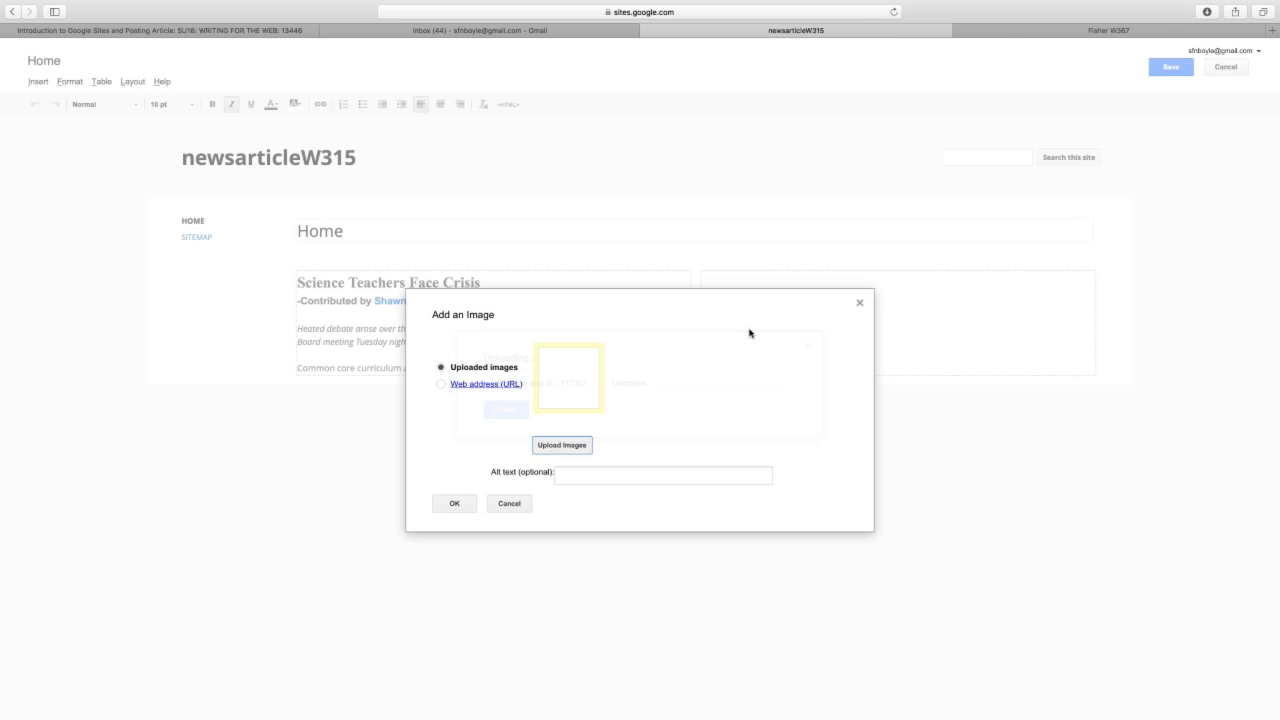
- Give the photo the alt text 'students and teacher'
left_click(626, 472)
type("studed")
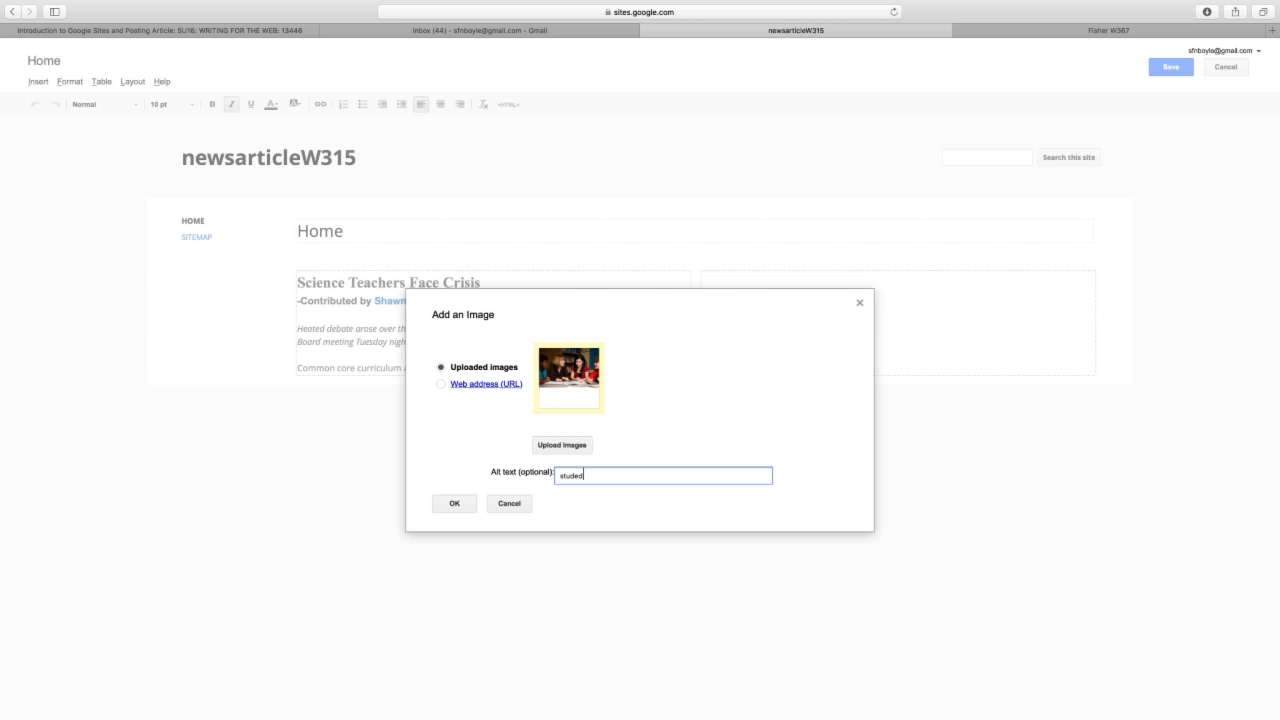
key("BackSpace")
type("nts and teacher")
- Insert the classroom photo into the article and settle on medium (M) size
left_click(456, 505)
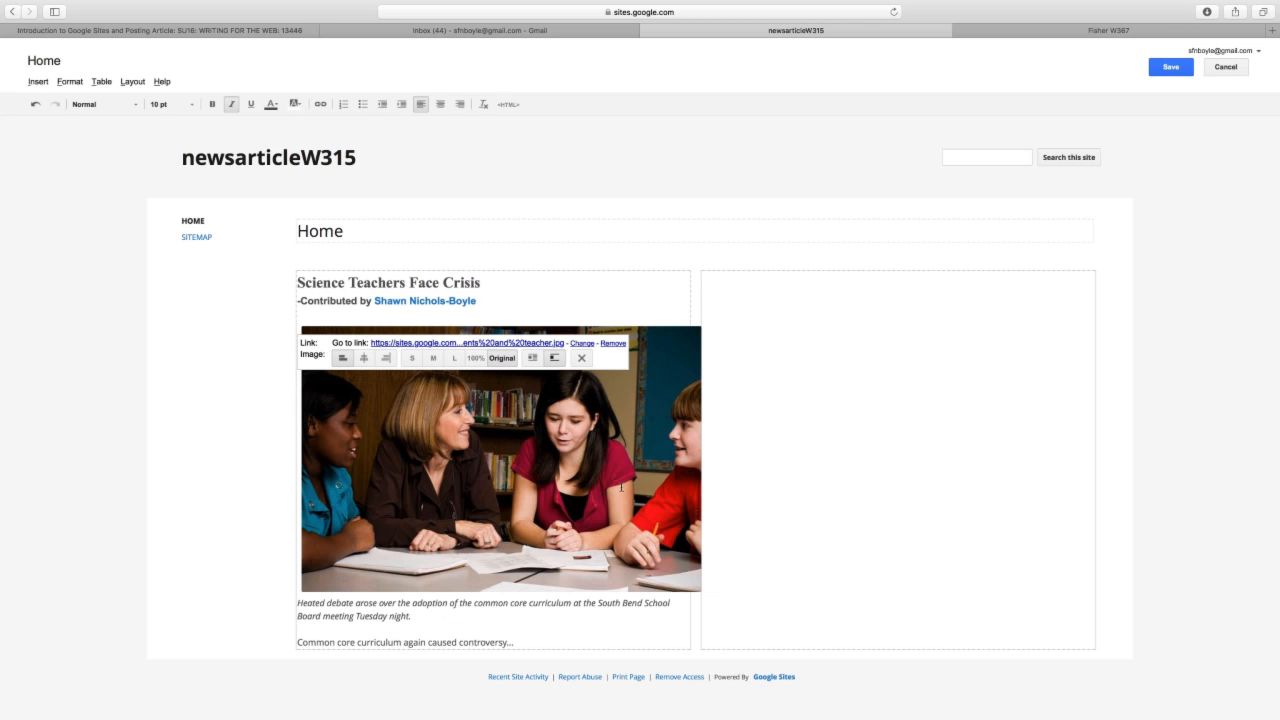
left_click(433, 358)
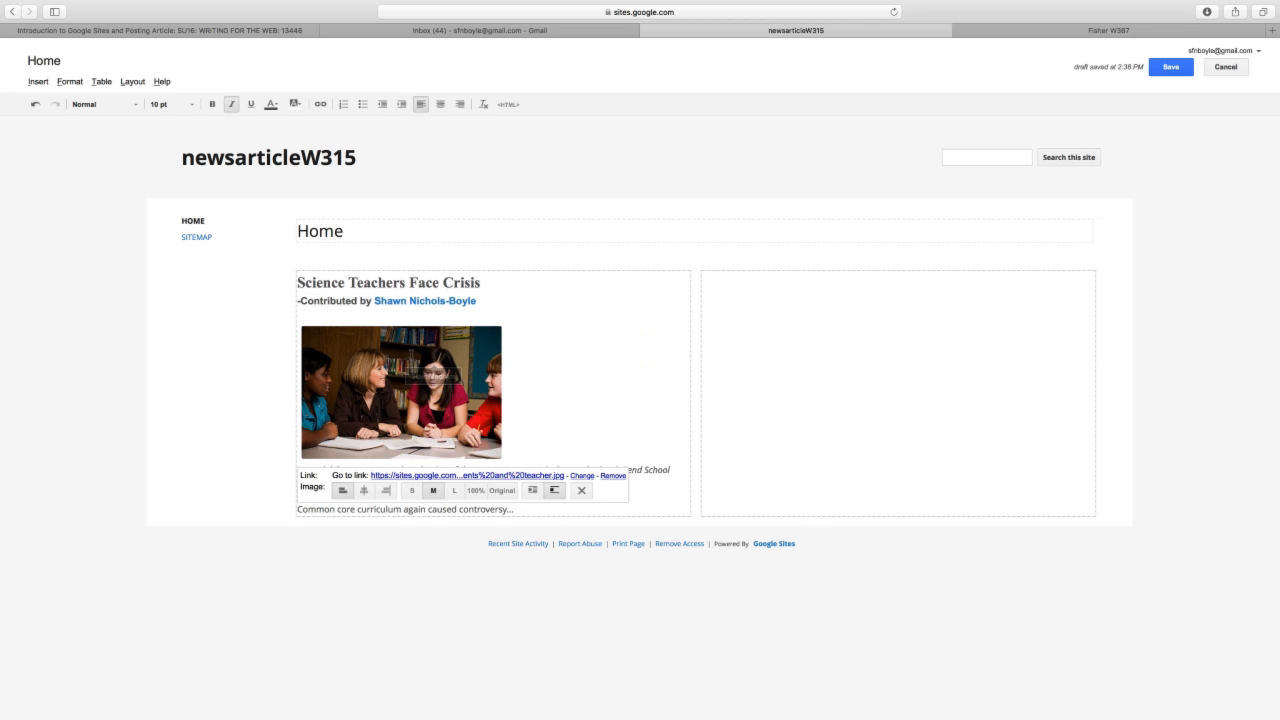
left_click(411, 488)
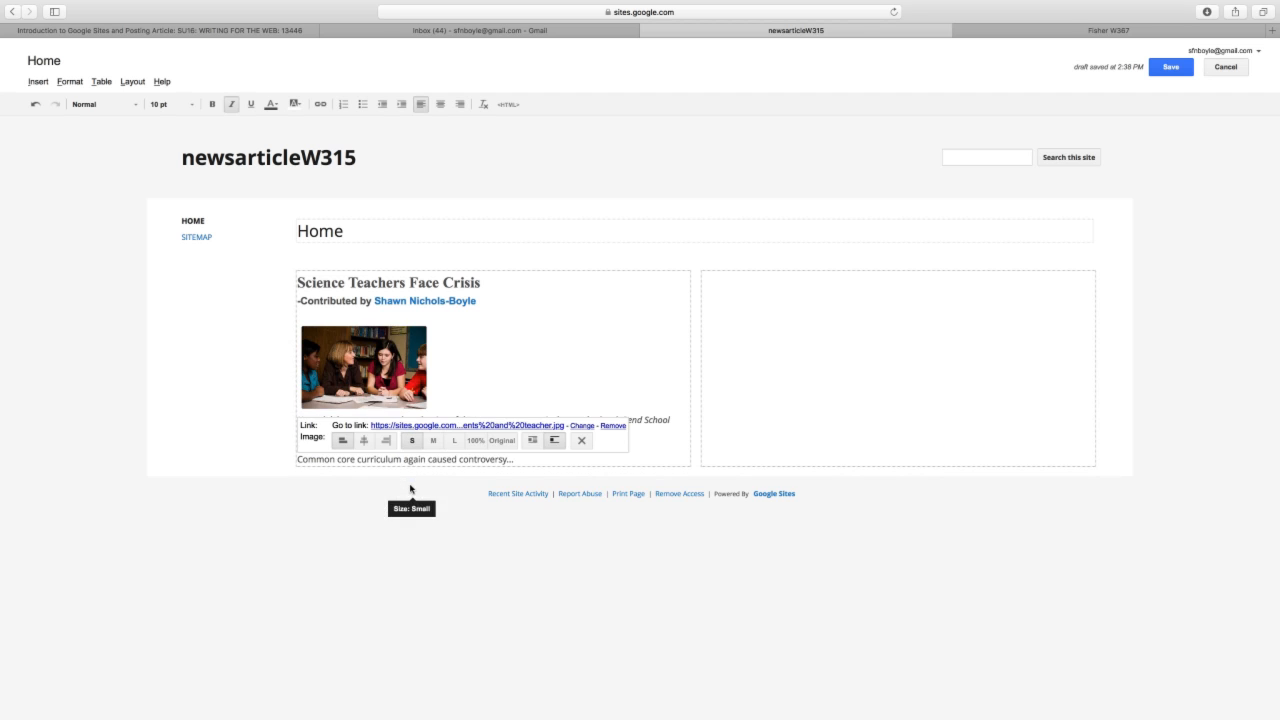
left_click(432, 360)
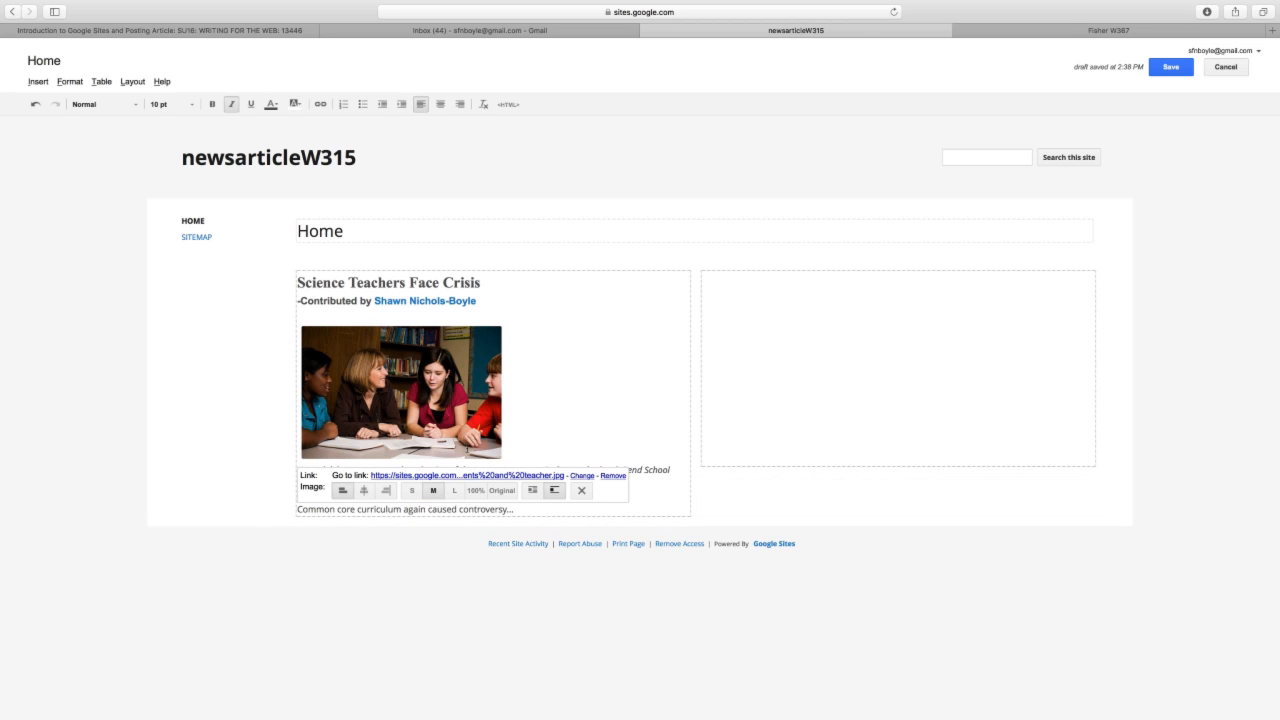
left_click(453, 491)
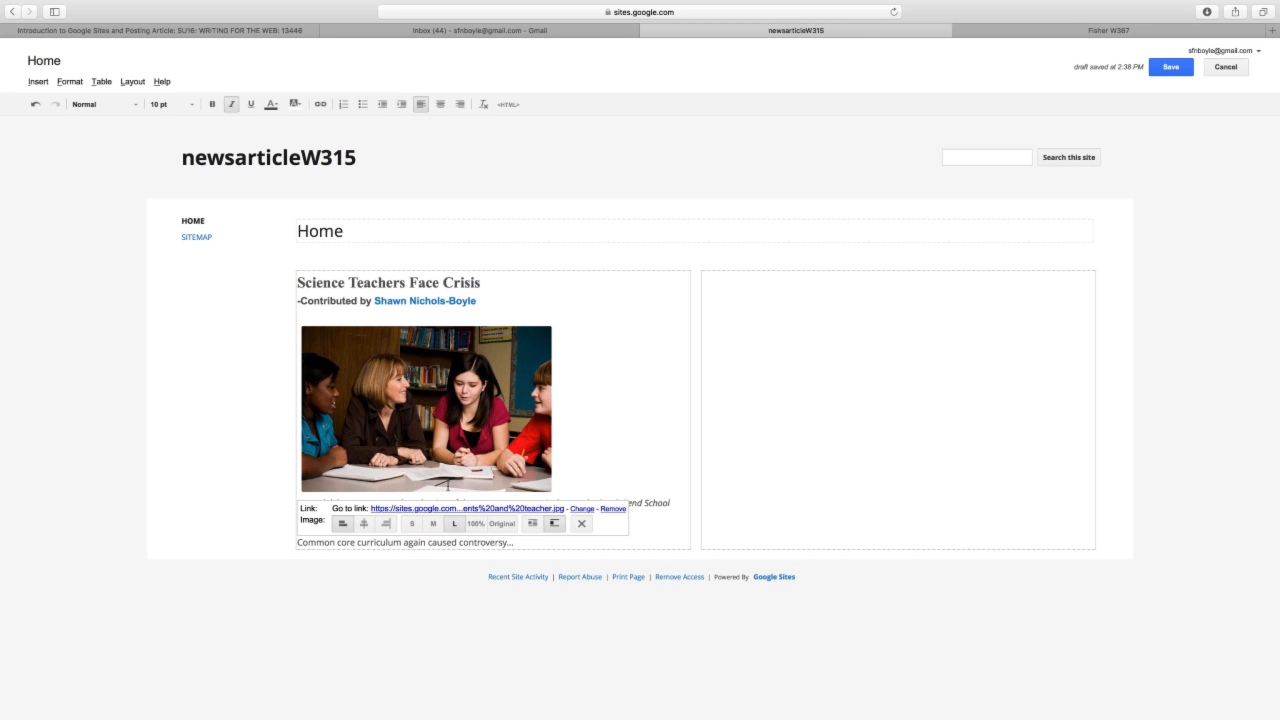
left_click(433, 523)
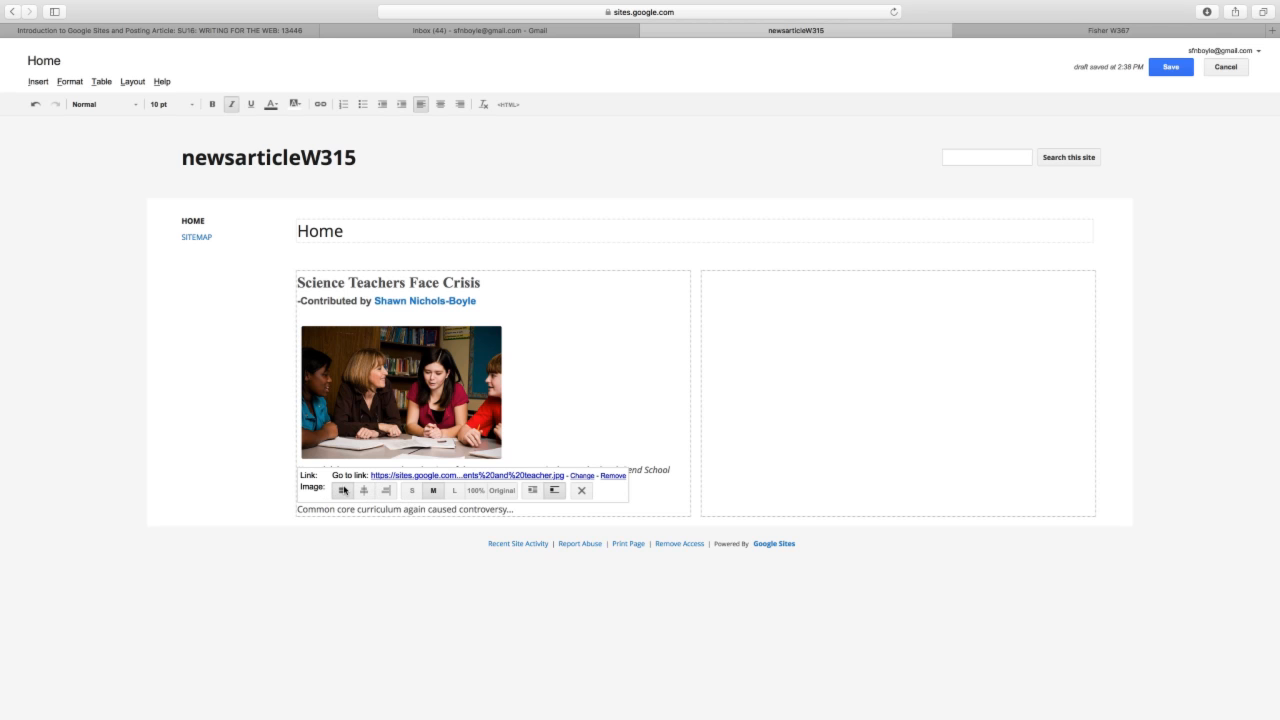
- Turn on text wrap and left-align the photo so the lede flows on its right
left_click(532, 490)
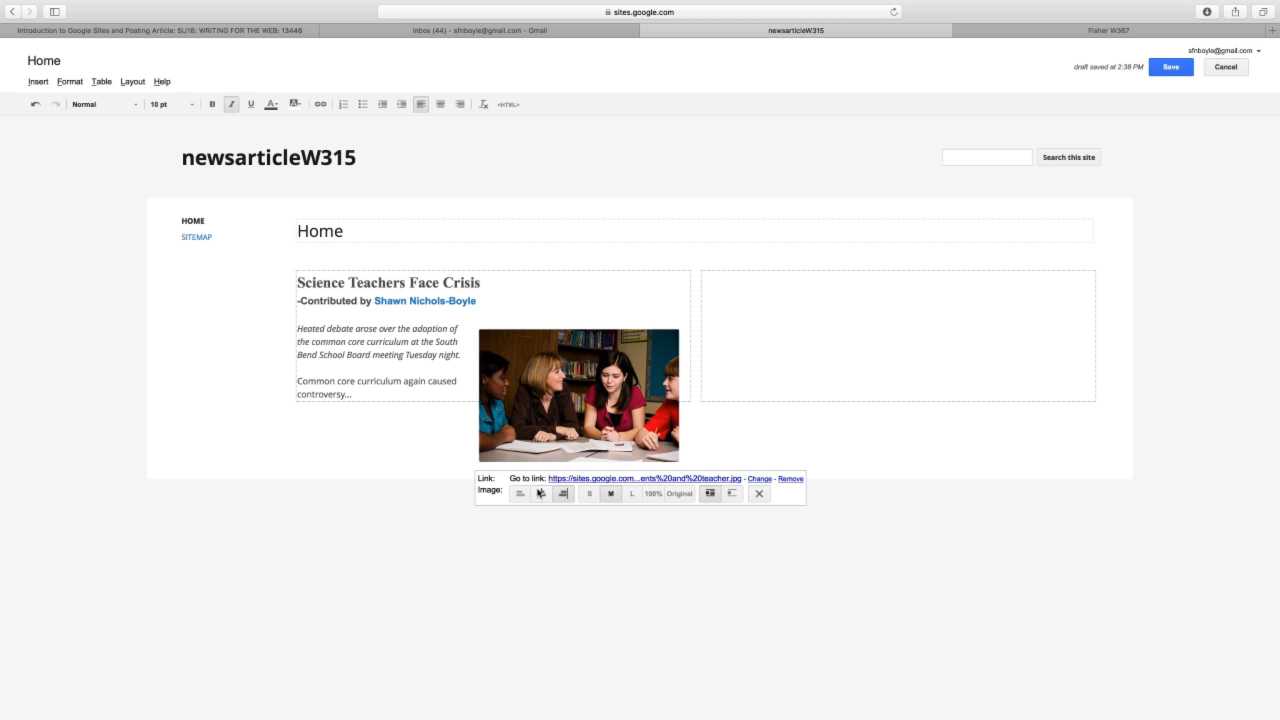
left_click(520, 493)
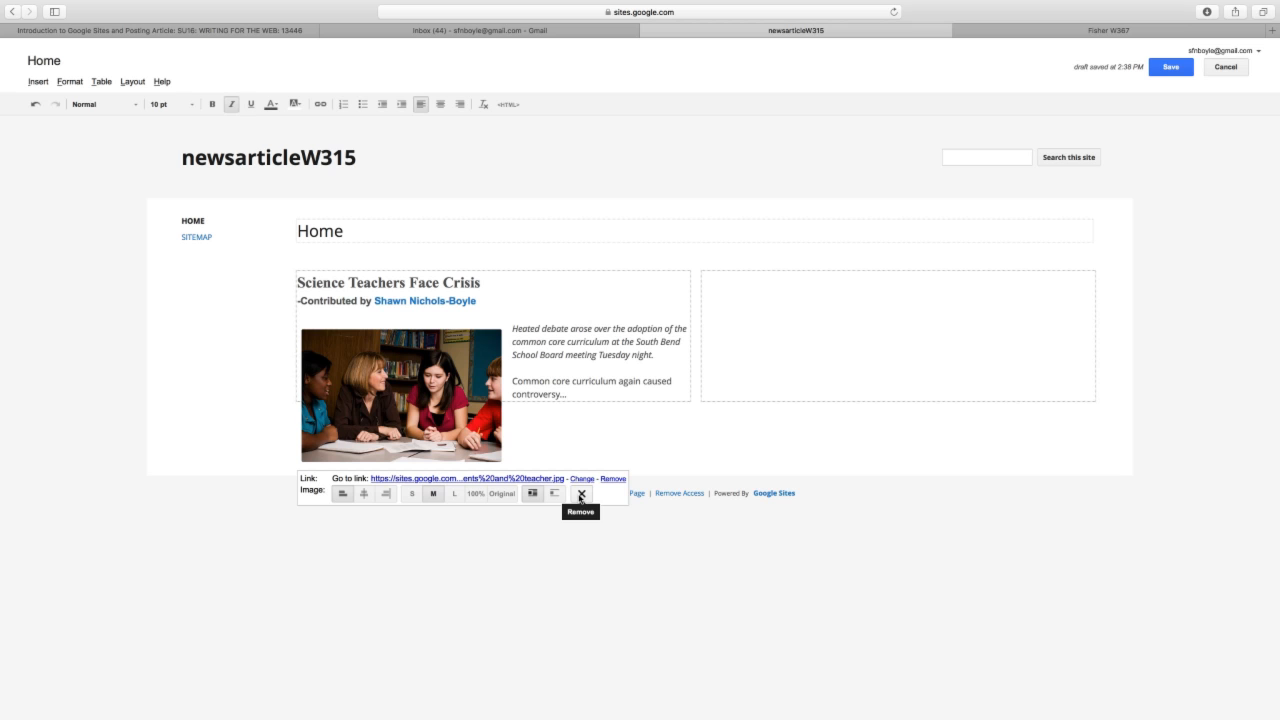
left_click(577, 429)
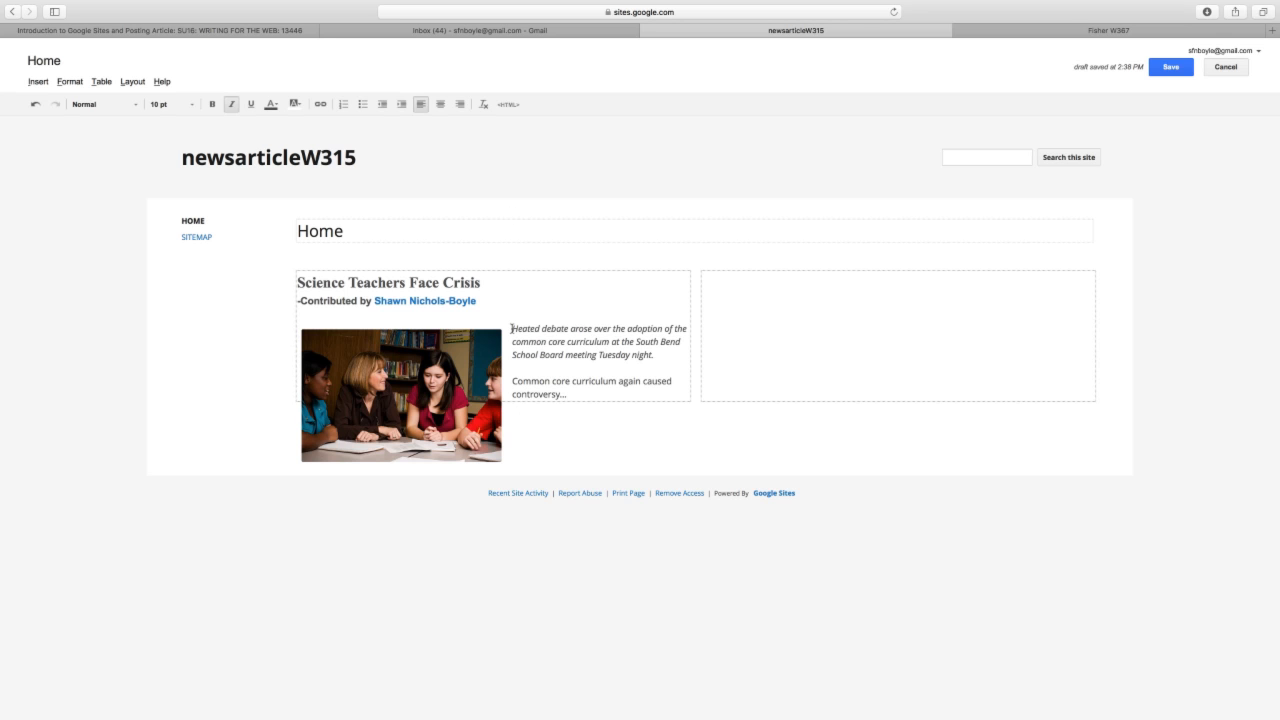
- Drop the Common core curriculum line below the photo beside the lede, then save and reopen for editing
key("Return")
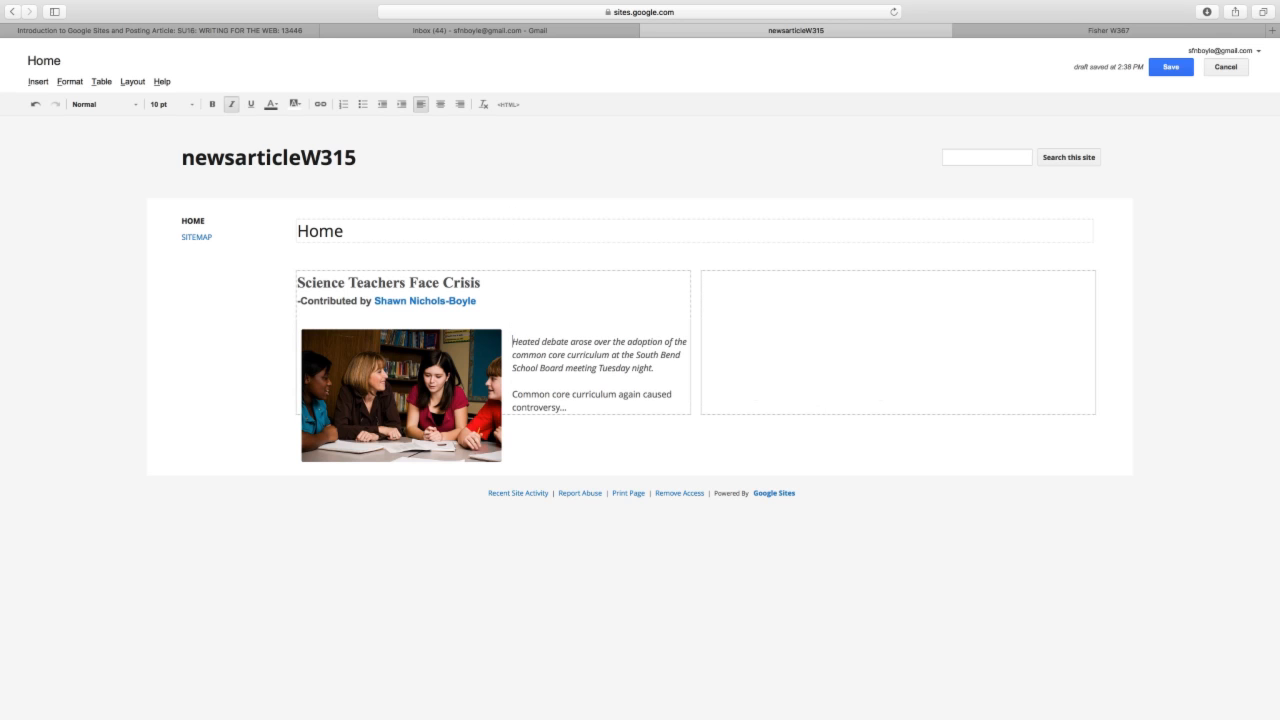
left_click(510, 388)
key("Return")
key("Return")
key("Return")
key("Return")
key("Return")
key("Return")
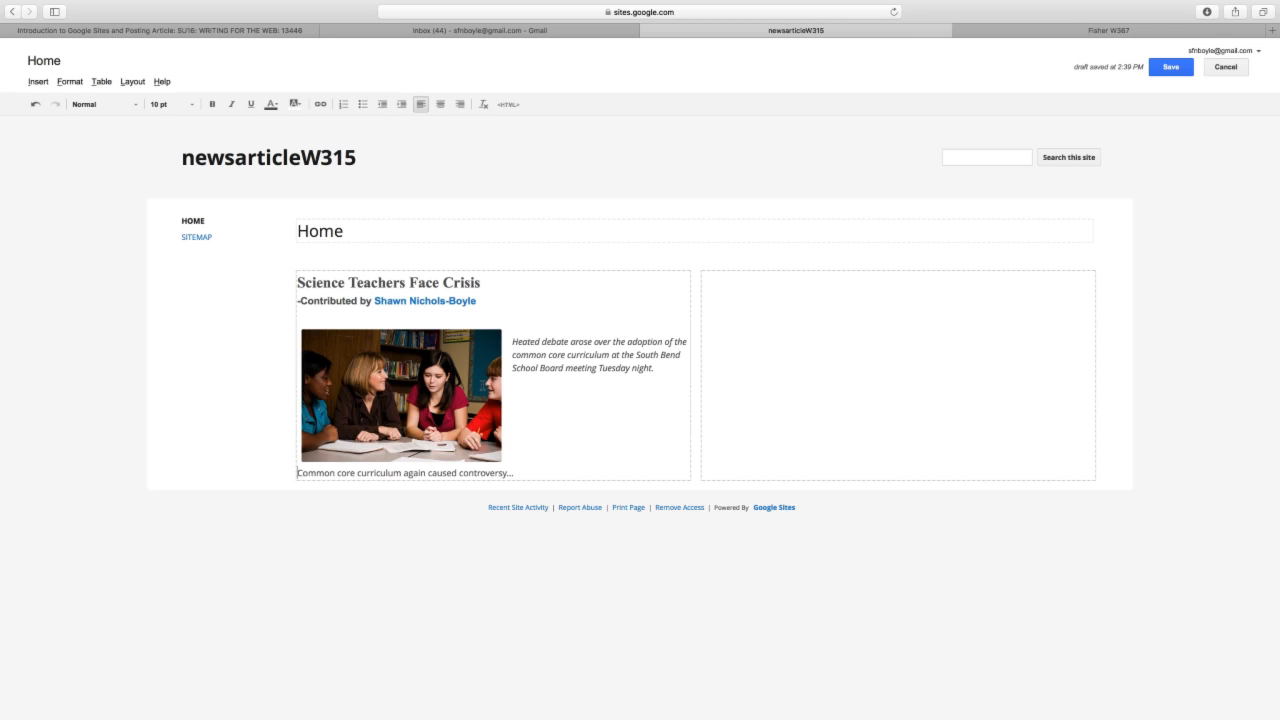
left_click(536, 467)
left_click(1172, 67)
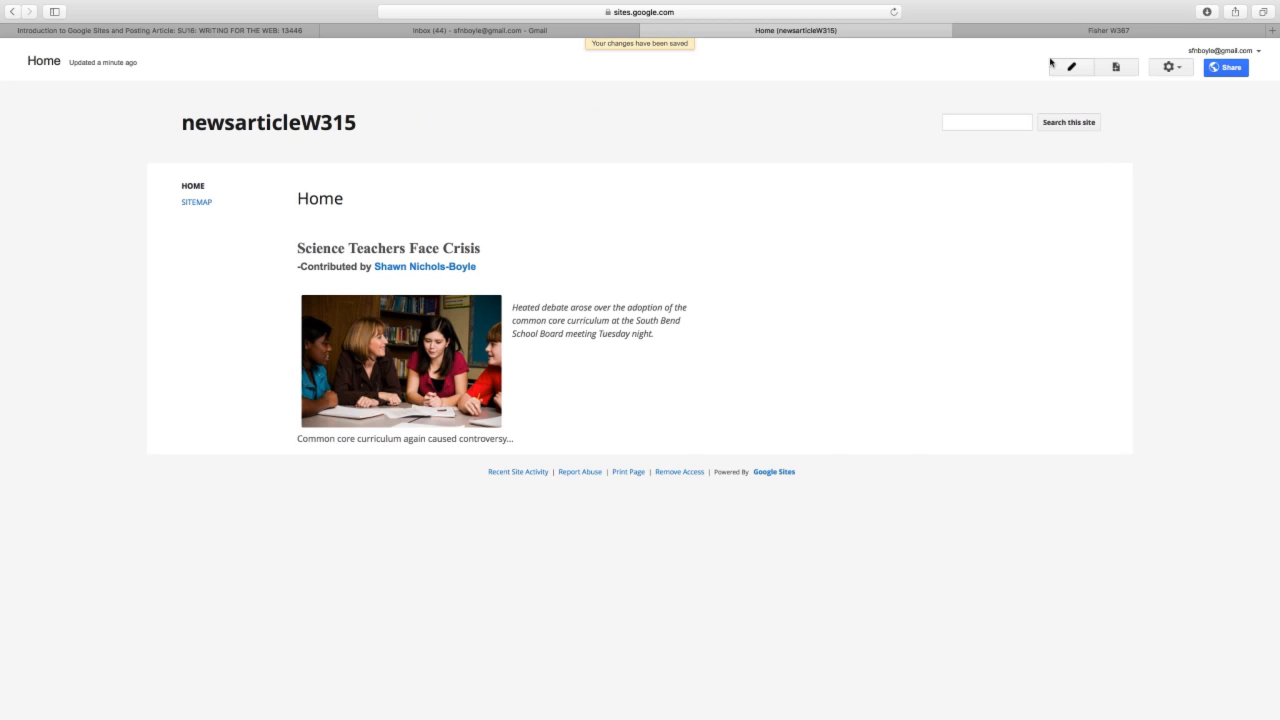
key("e")
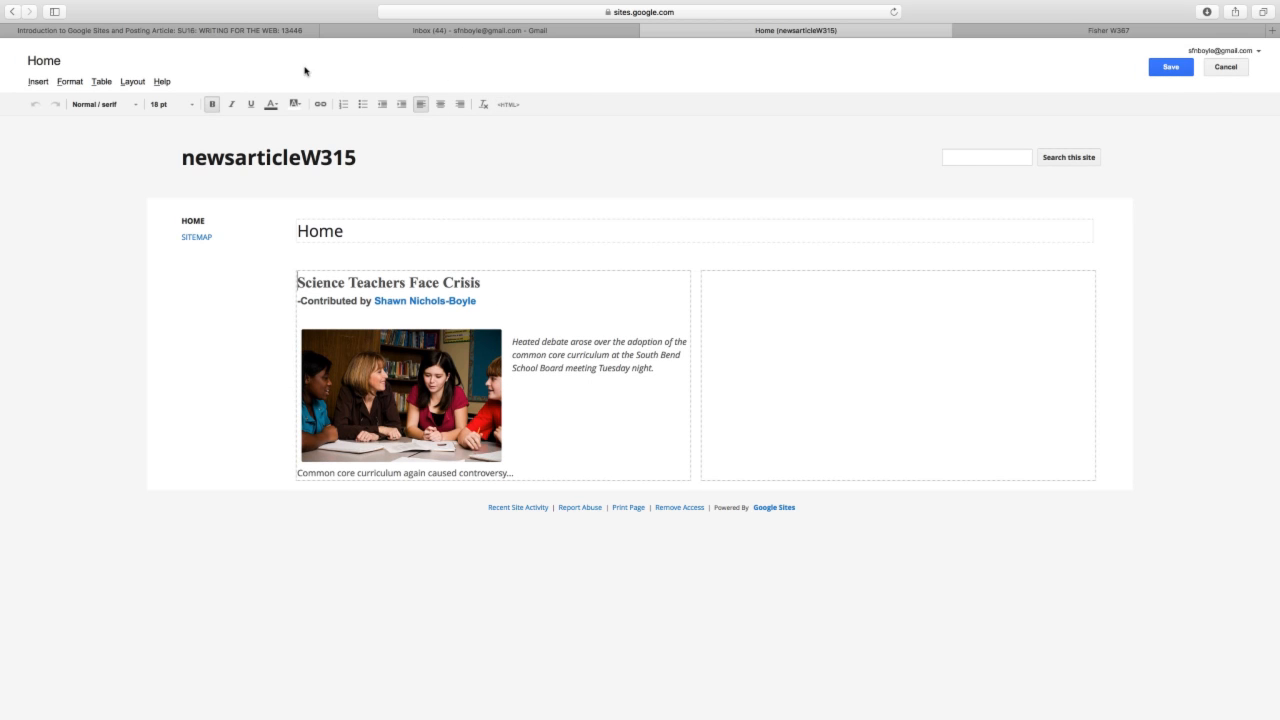
- Open the Image Databases guidance page from the Canvas assignment instructions
left_click(239, 30)
scroll(408, 246, "down", 3)
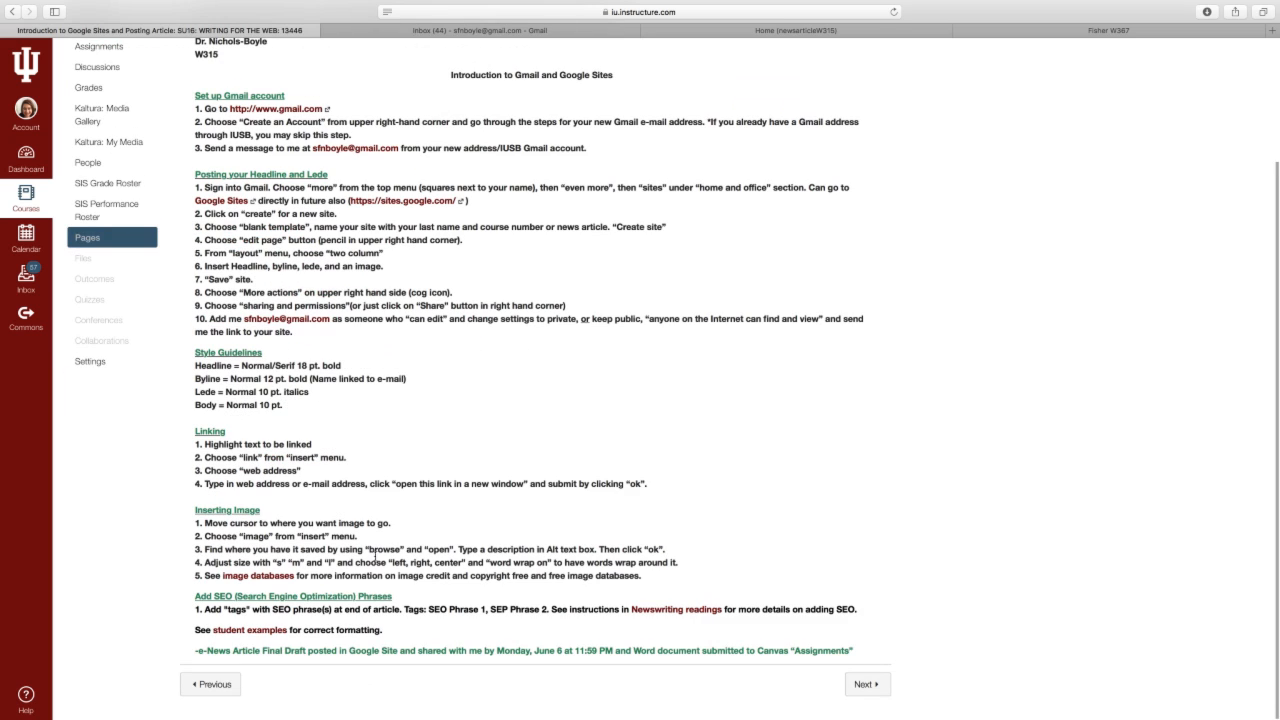
left_click(257, 573)
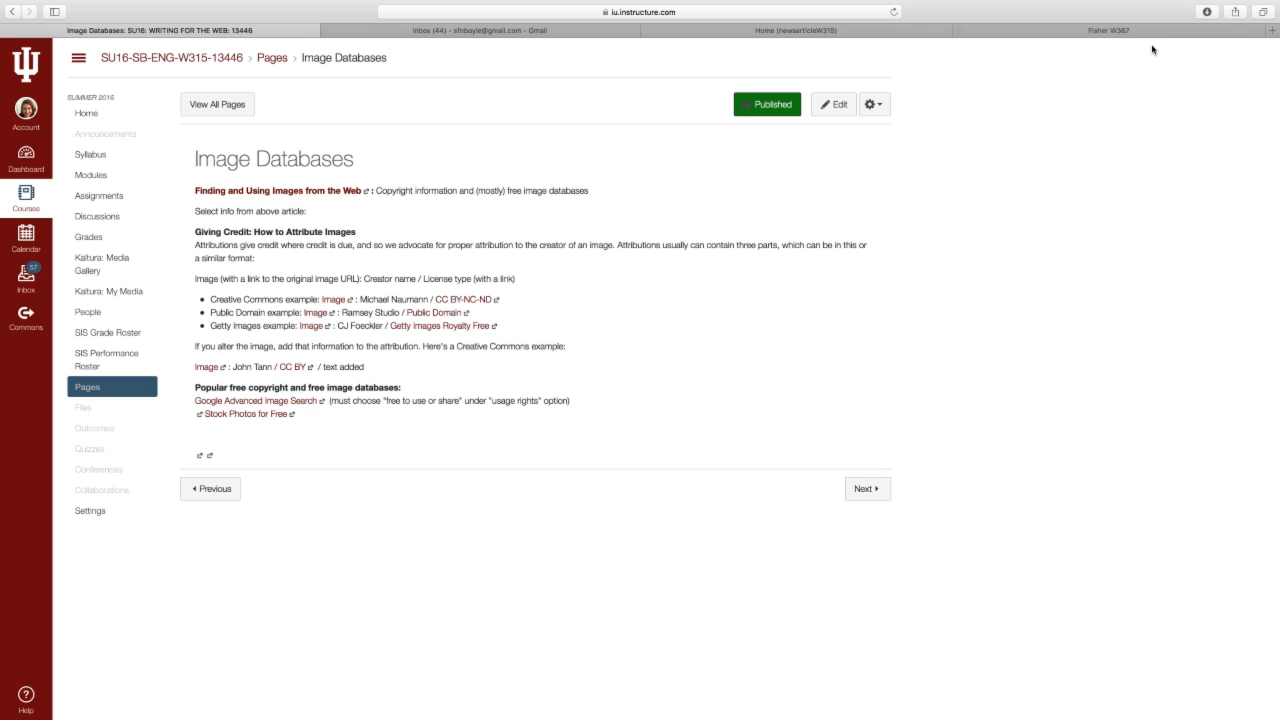
- Run a Google Advanced Image Search for 'public school classroom' limited to free to use or share
left_click(310, 400)
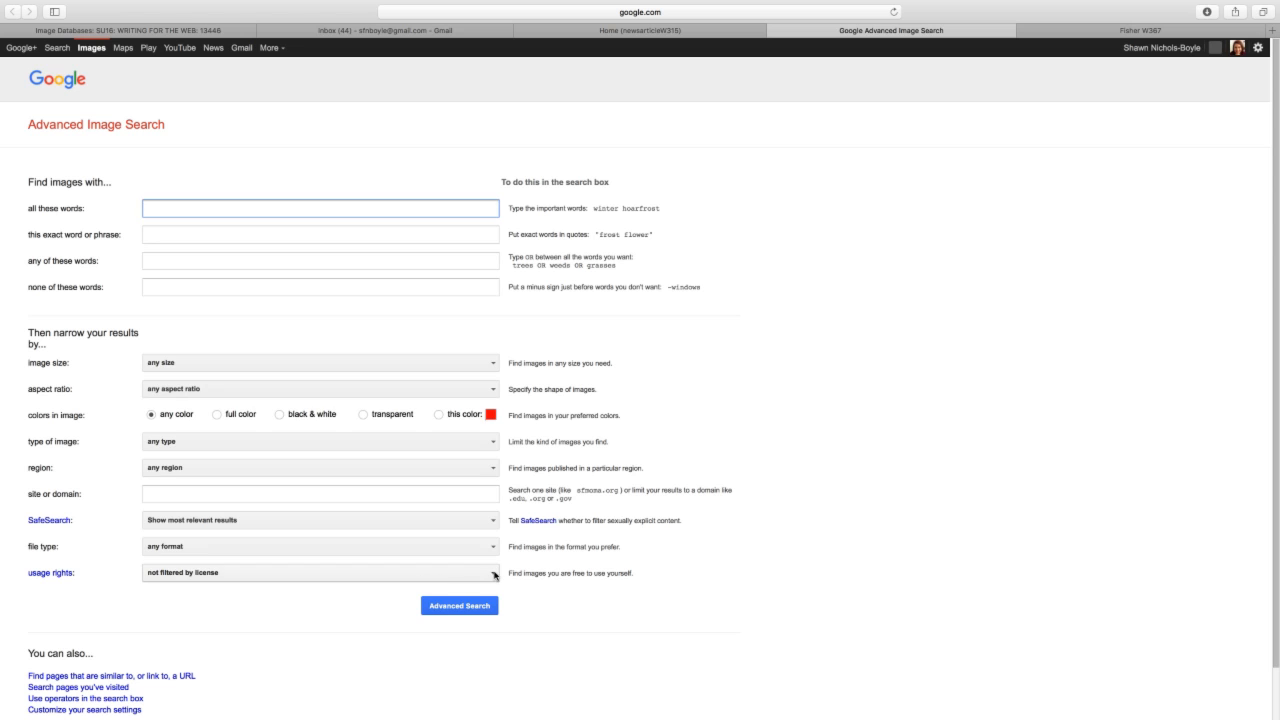
left_click(492, 573)
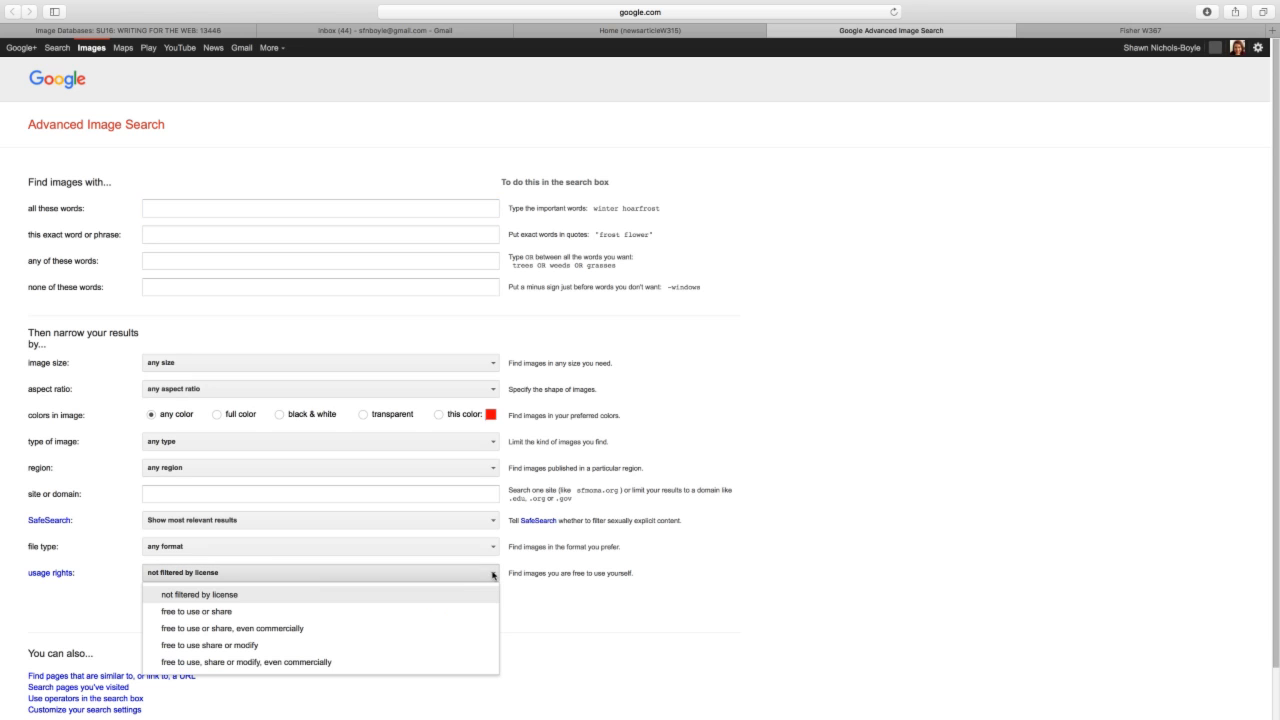
left_click(414, 611)
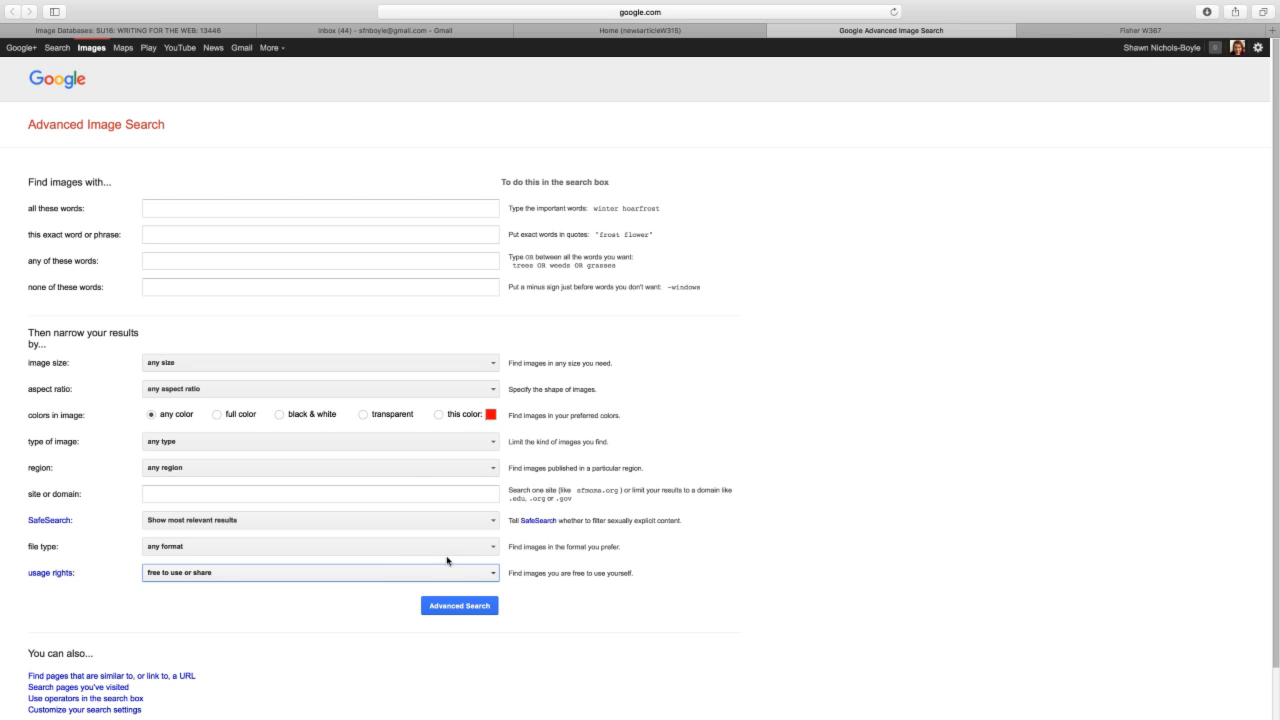
left_click(300, 204)
type("sc")
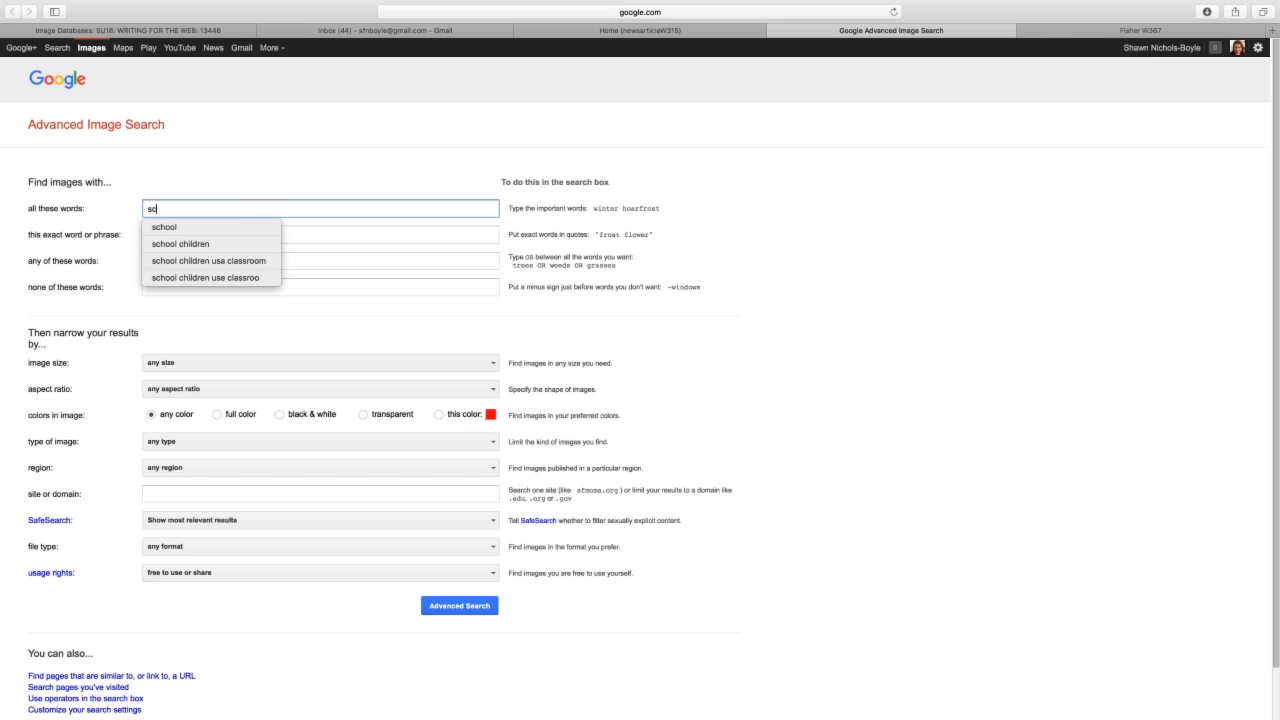
type("hool c")
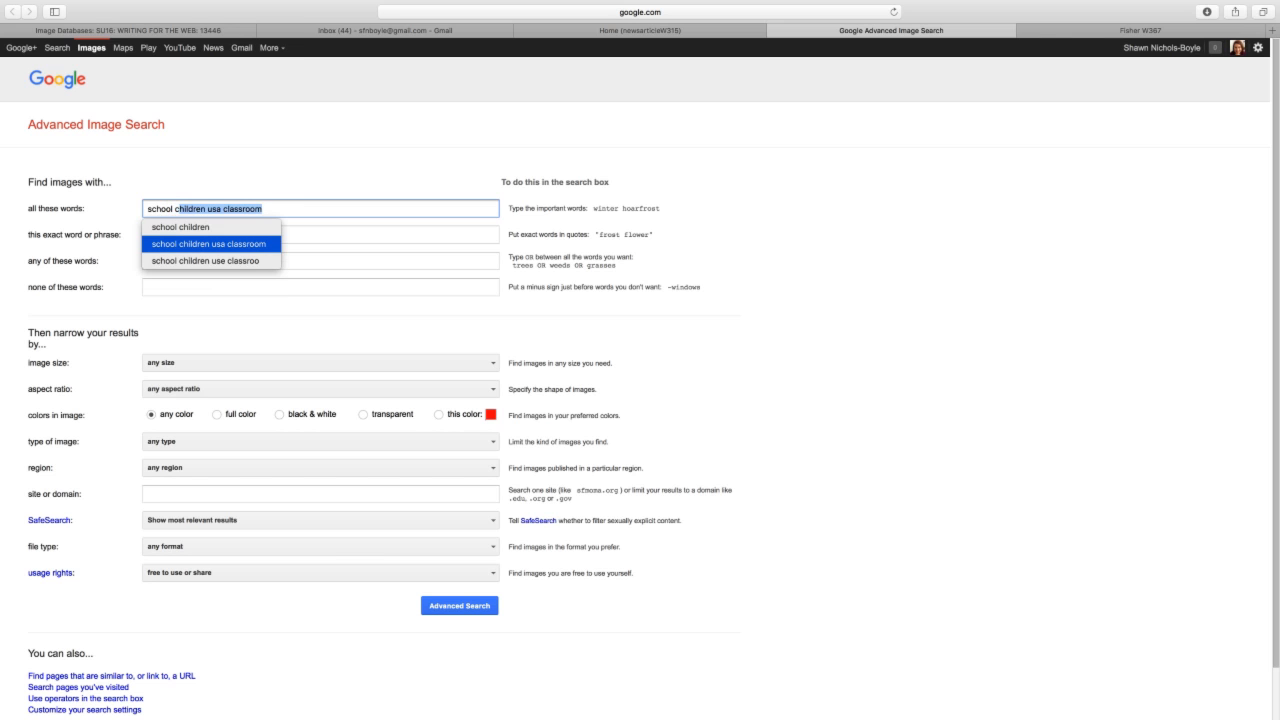
type("las")
key("BackSpace")
key("BackSpace")
key("BackSpace")
key("BackSpace")
key("BackSpace")
key("BackSpace")
key("BackSpace")
key("BackSpace")
key("BackSpace")
key("BackSpace")
key("BackSpace")
type("public school classroom")
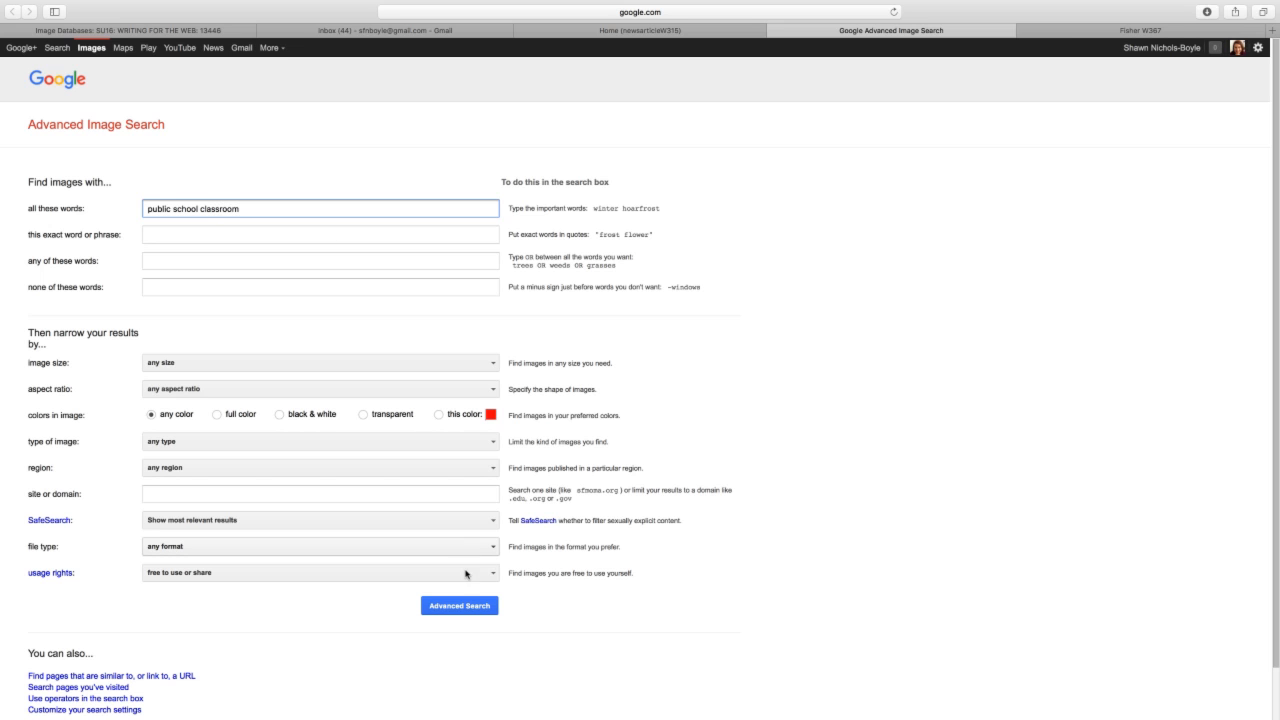
left_click(464, 605)
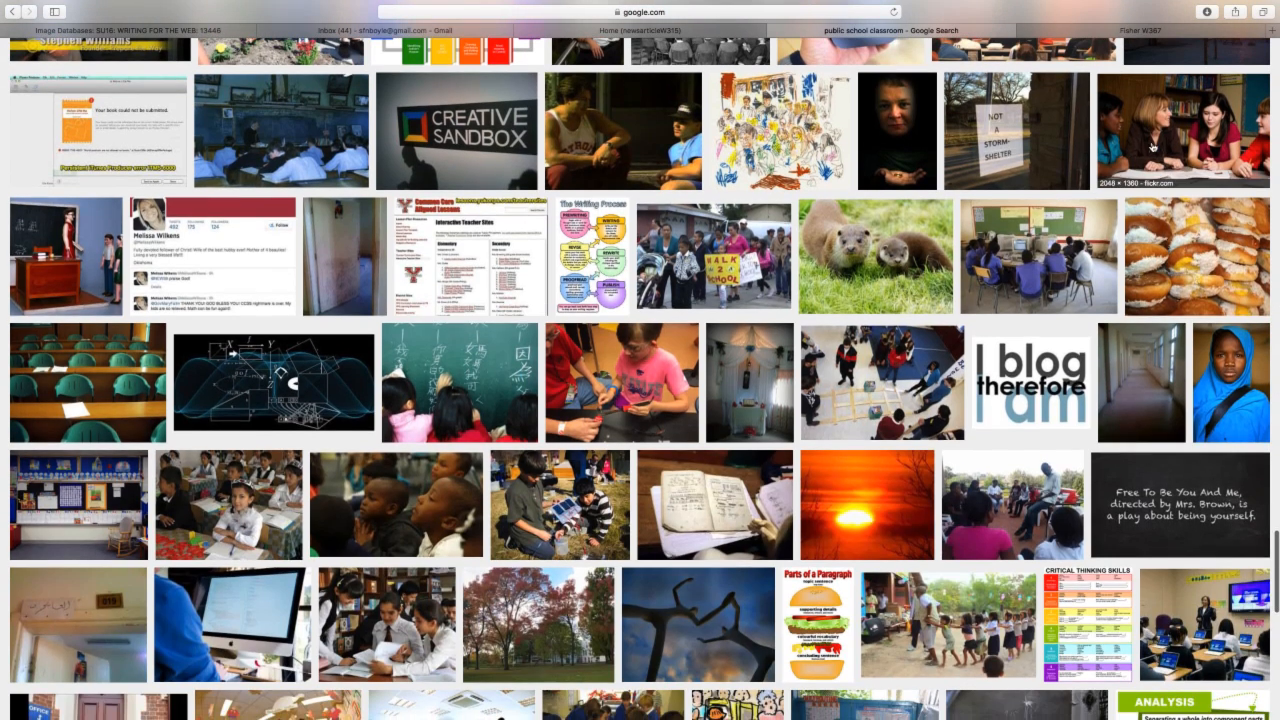
- Preview the classroom photo of students and teacher and open its Flickr source page
left_click(1152, 146)
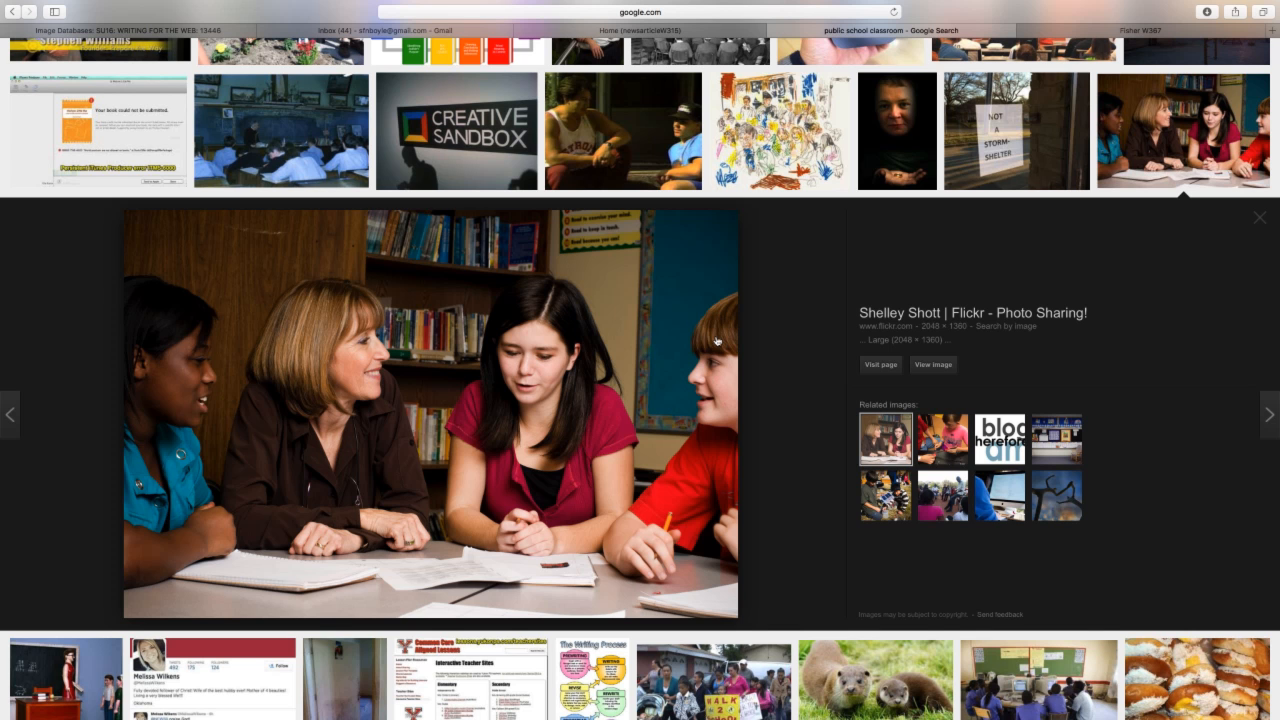
left_click(881, 363)
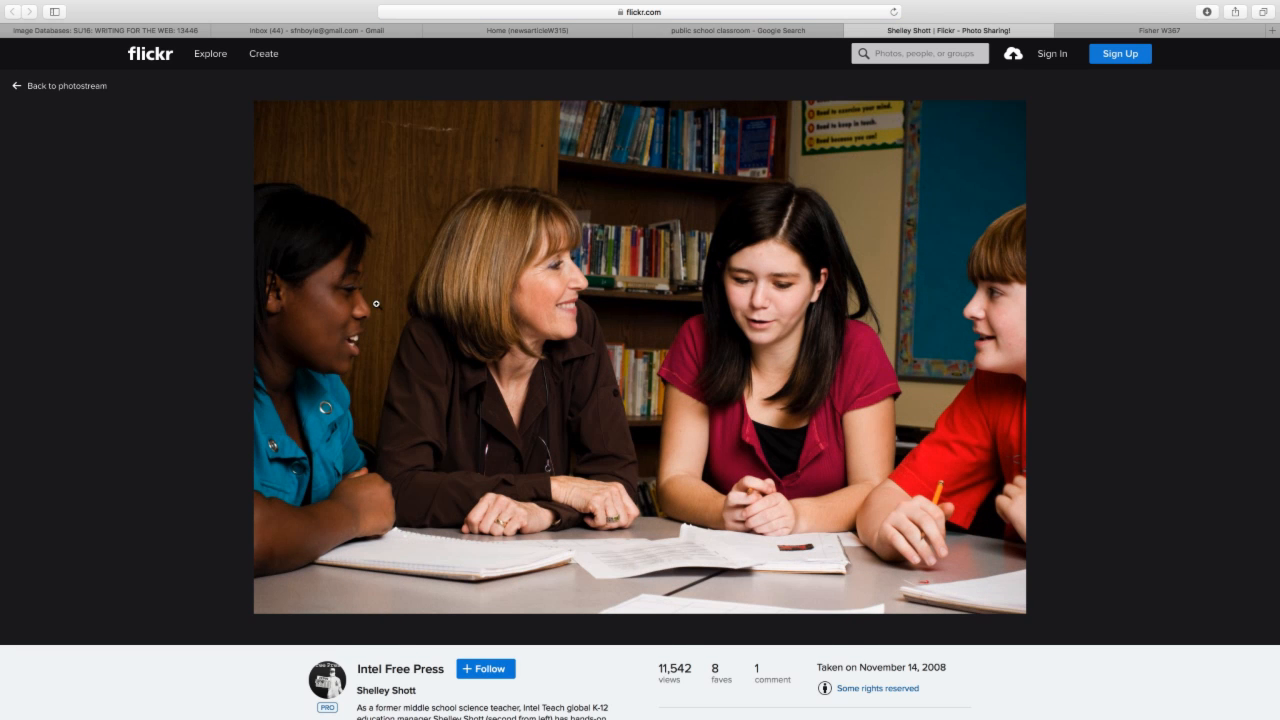
- Check the Flickr page's Intel Free Press credit and licence, and select its web address
scroll(377, 305, "down", 3)
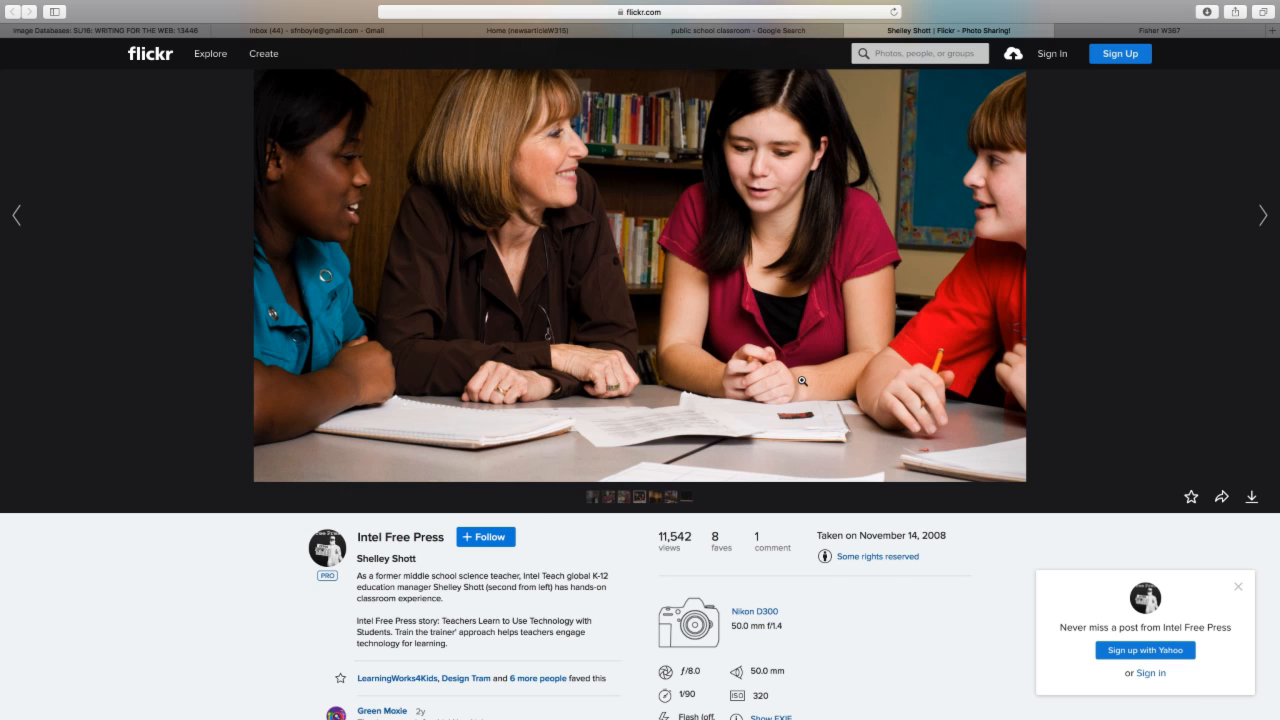
left_click(672, 11)
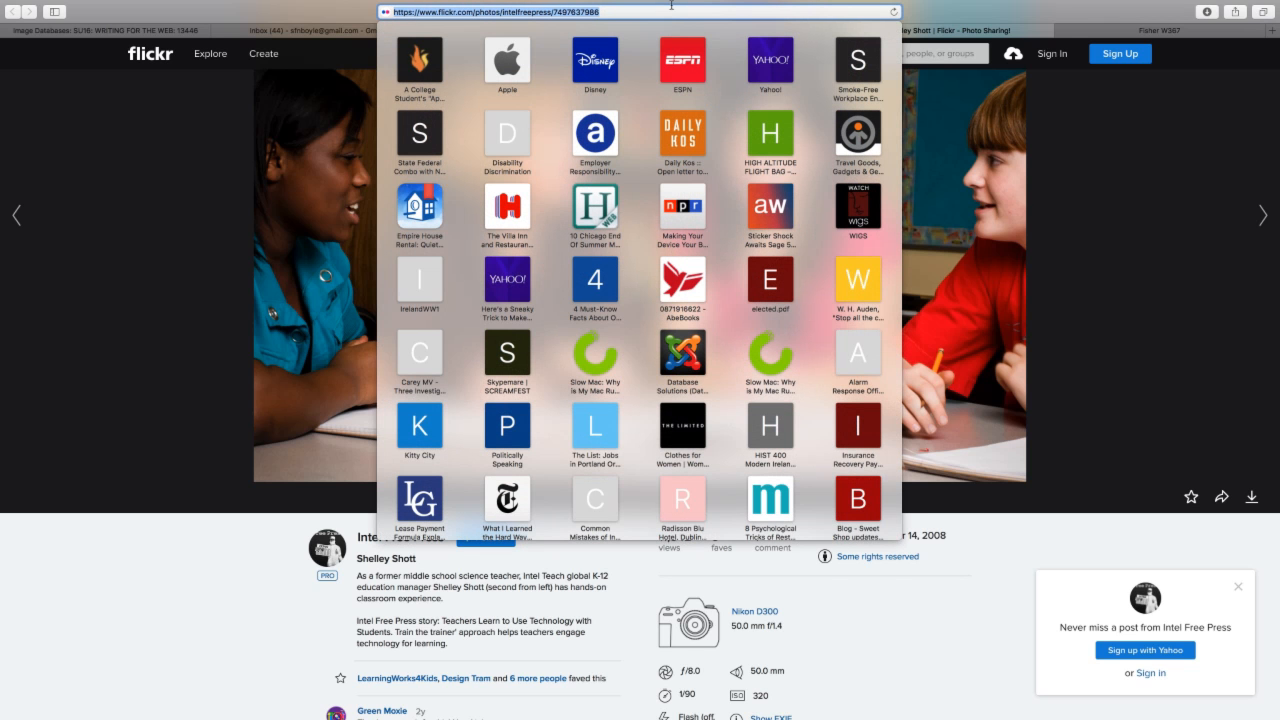
left_click(1114, 248)
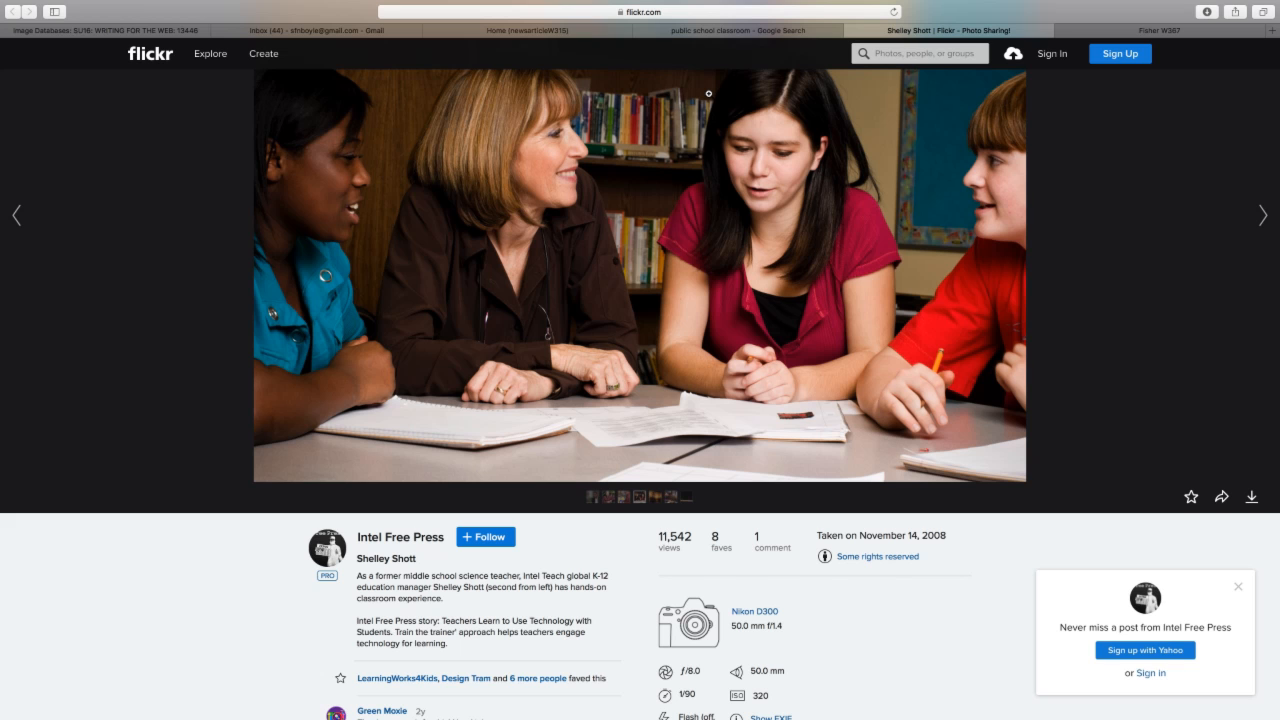
- Add an 'Image Credit: Intel Free Press' line below the caption and select the name Intel Free Press
left_click(586, 31)
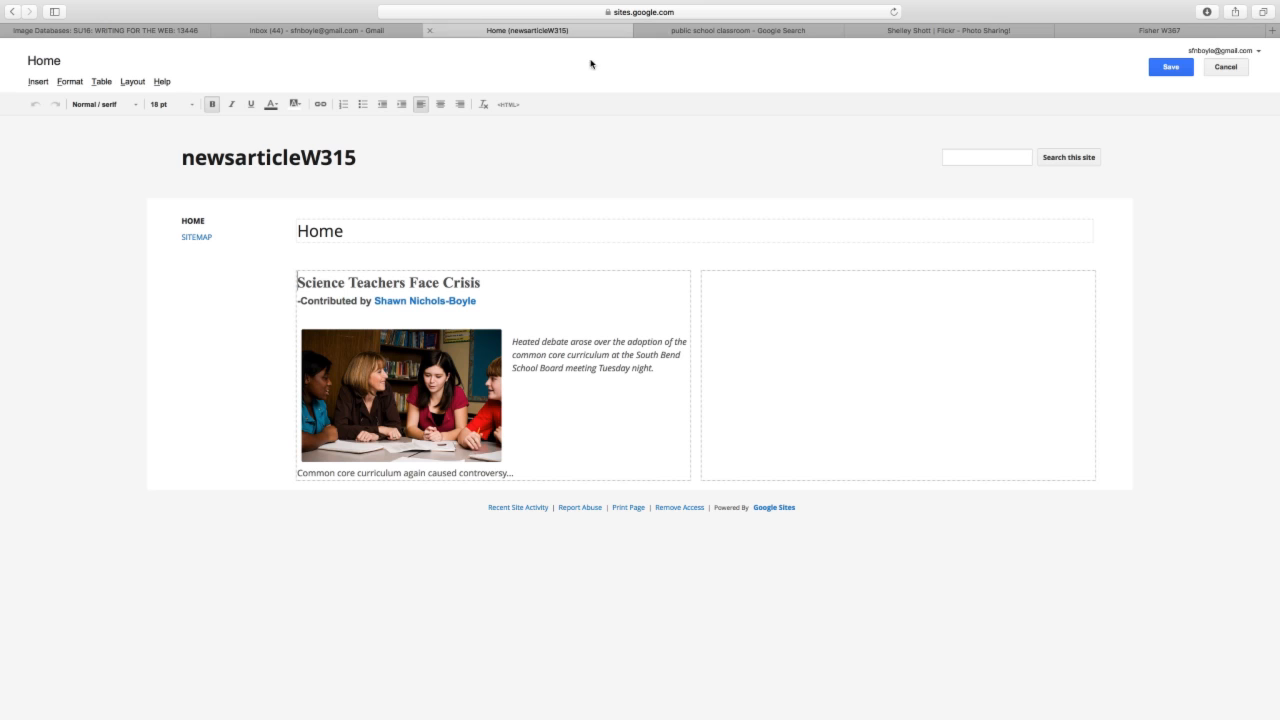
left_click(531, 461)
left_click(453, 432)
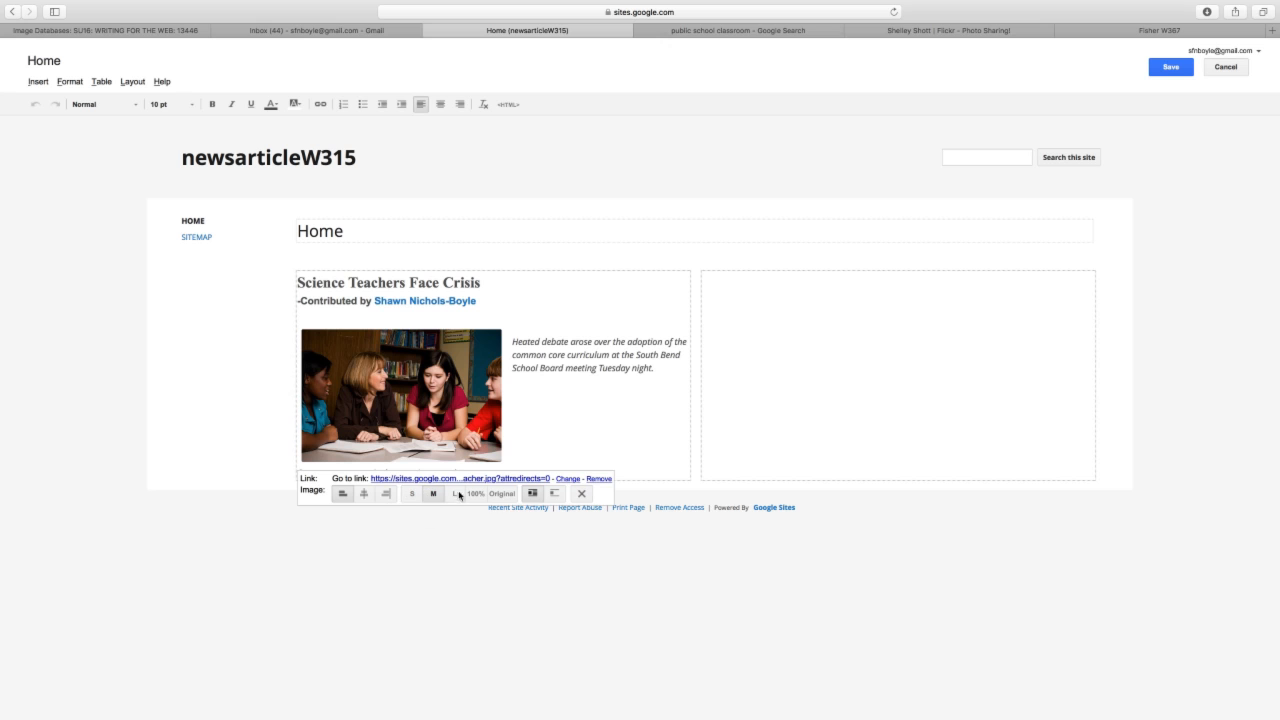
left_click(557, 441)
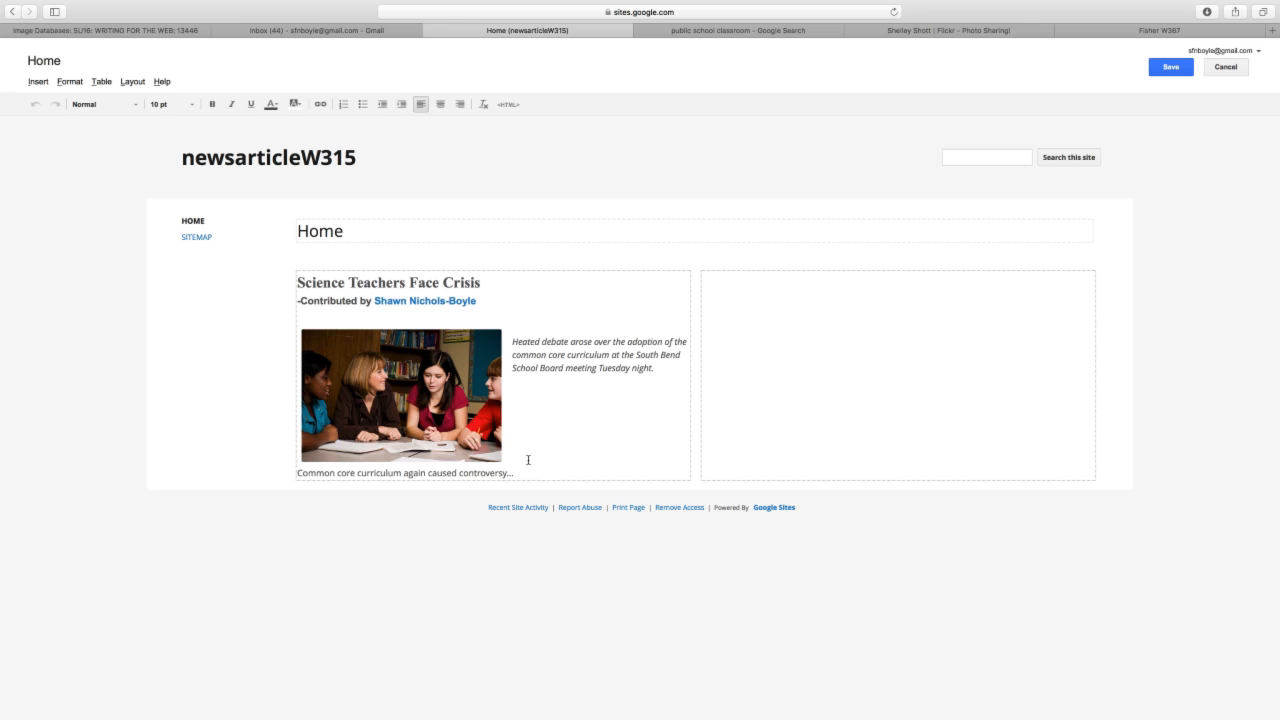
left_click(540, 466)
key("Return")
key("Return")
type("Image Credit")
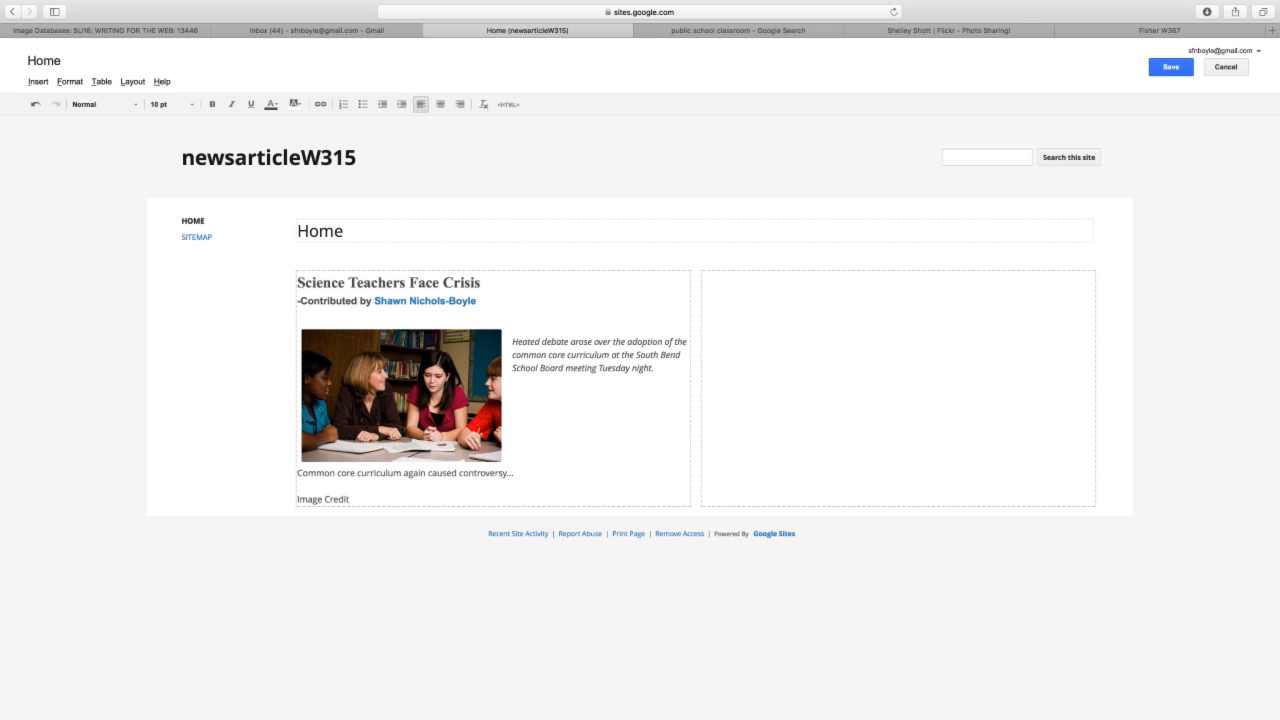
type(":")
left_click(962, 30)
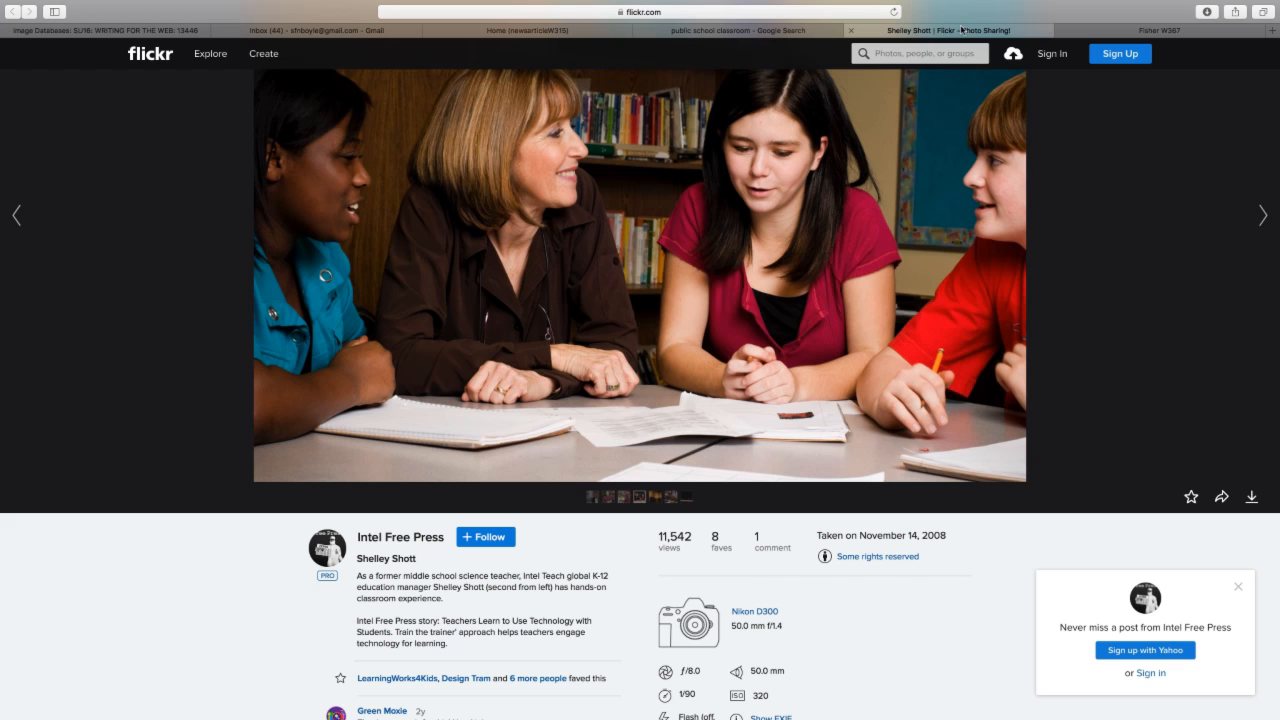
left_click(524, 31)
type("Int")
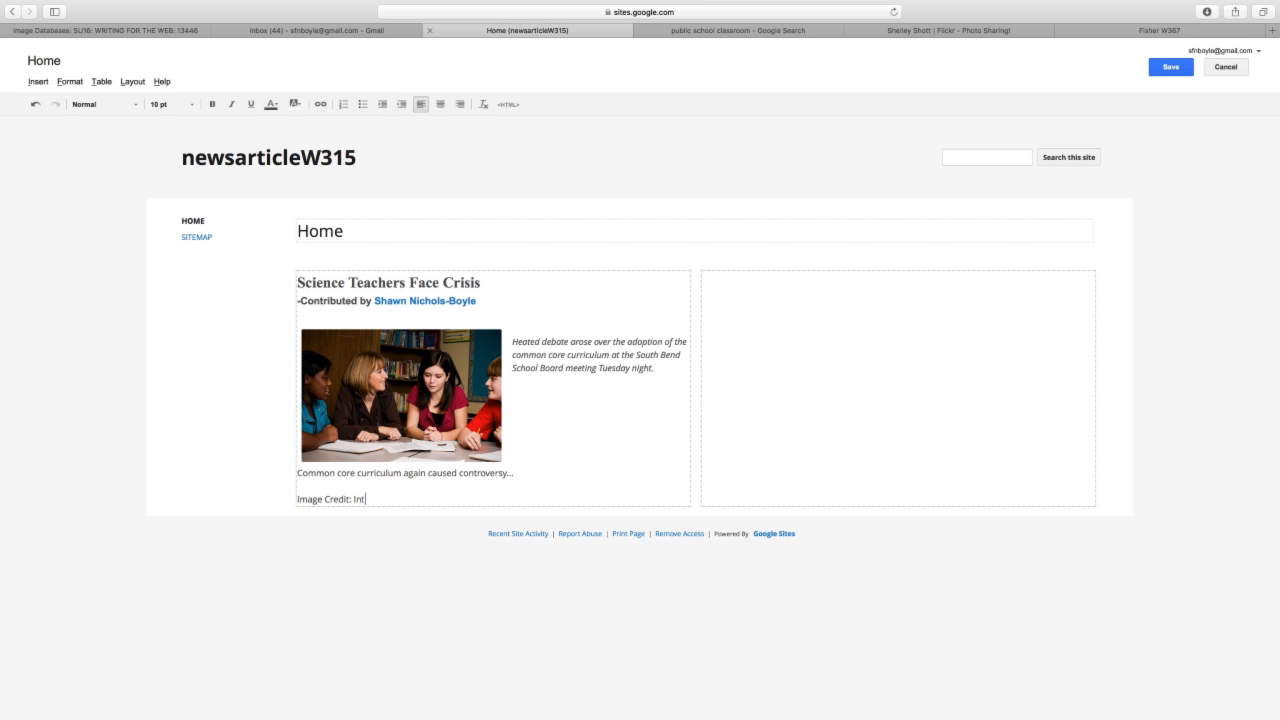
type("el Free Press")
left_click_drag(416, 497, 352, 497)
- Link 'Intel Free Press' to the pasted Flickr photo address, opening in a new window
left_click(404, 494)
left_click_drag(416, 498, 352, 498)
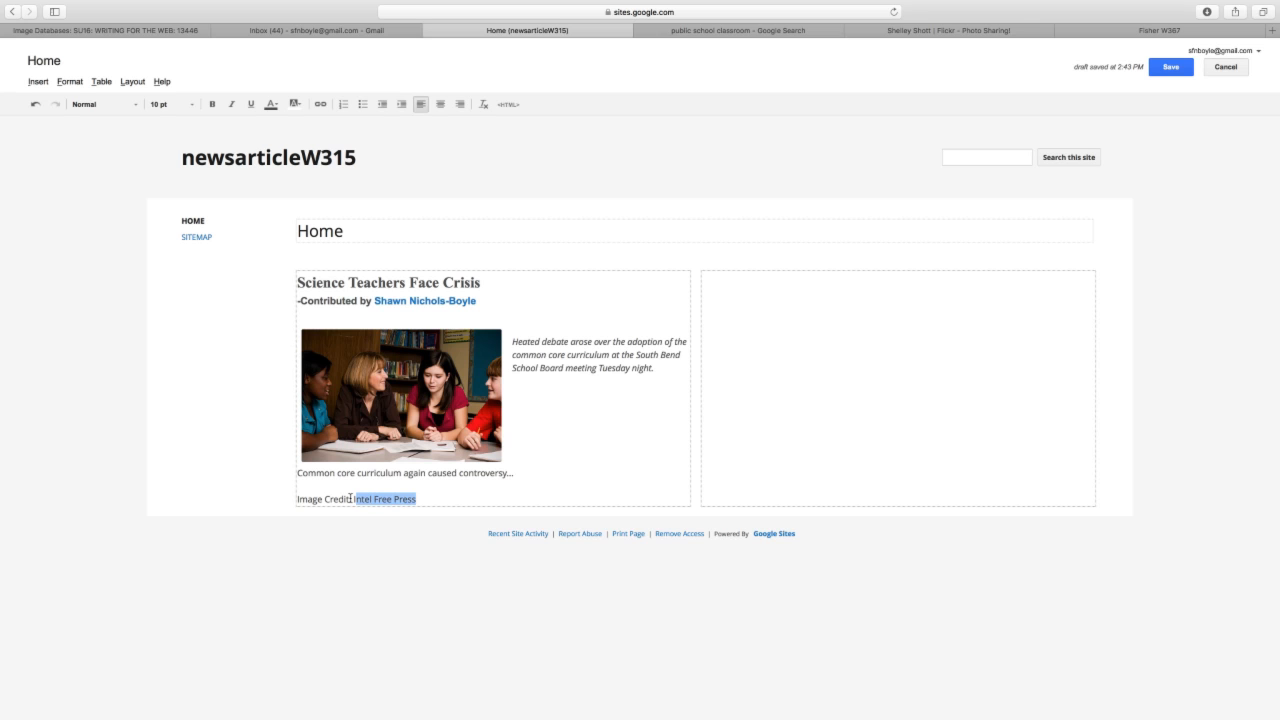
left_click(320, 104)
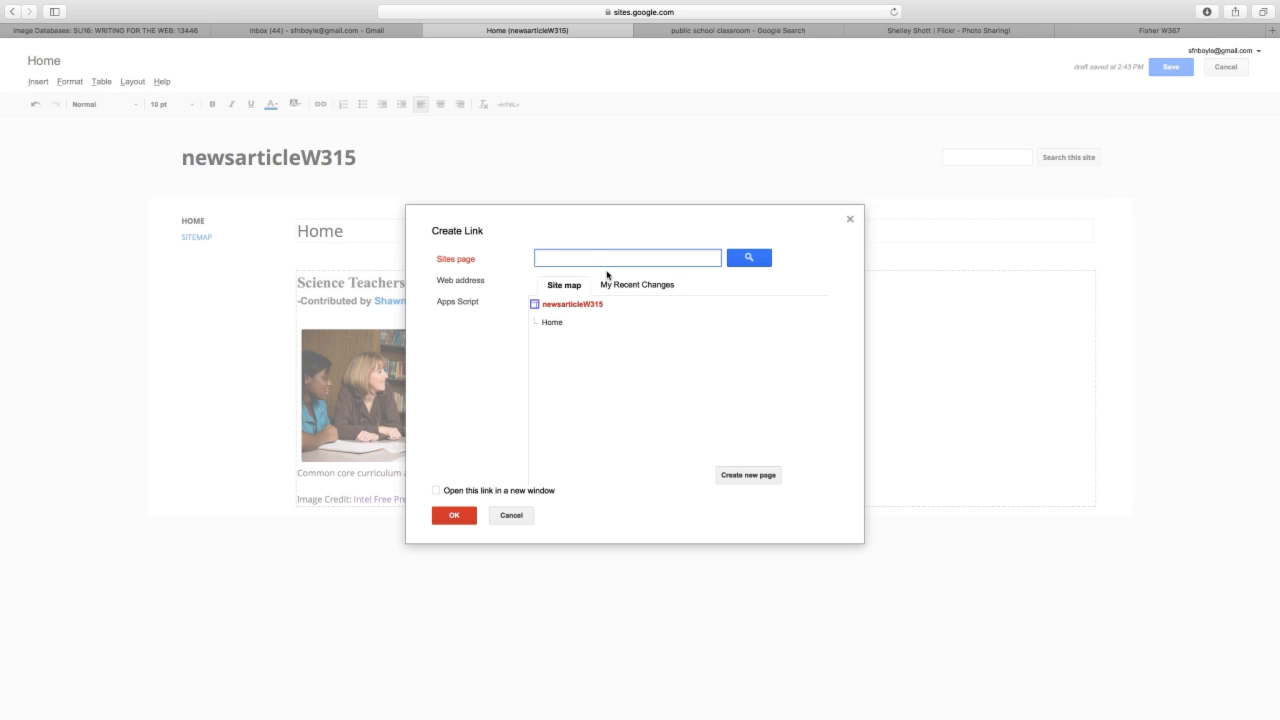
left_click(475, 283)
key("super+v")
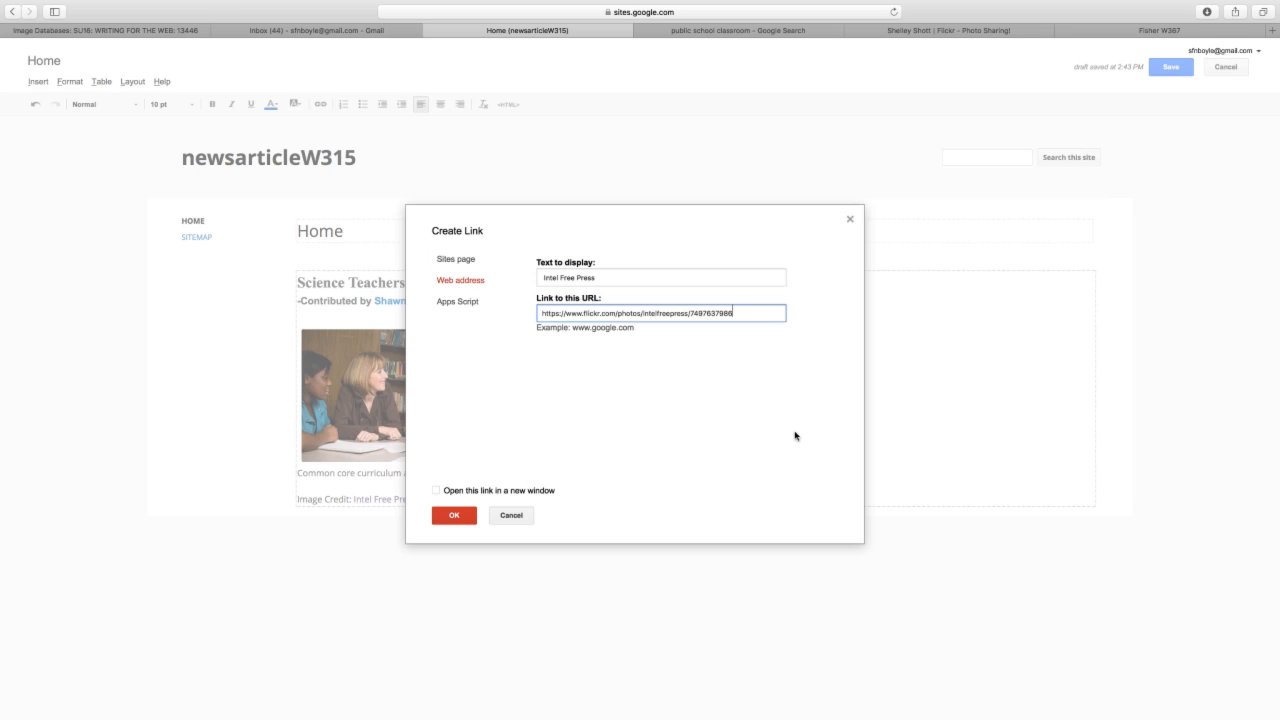
left_click(450, 513)
left_click(437, 490)
left_click(450, 514)
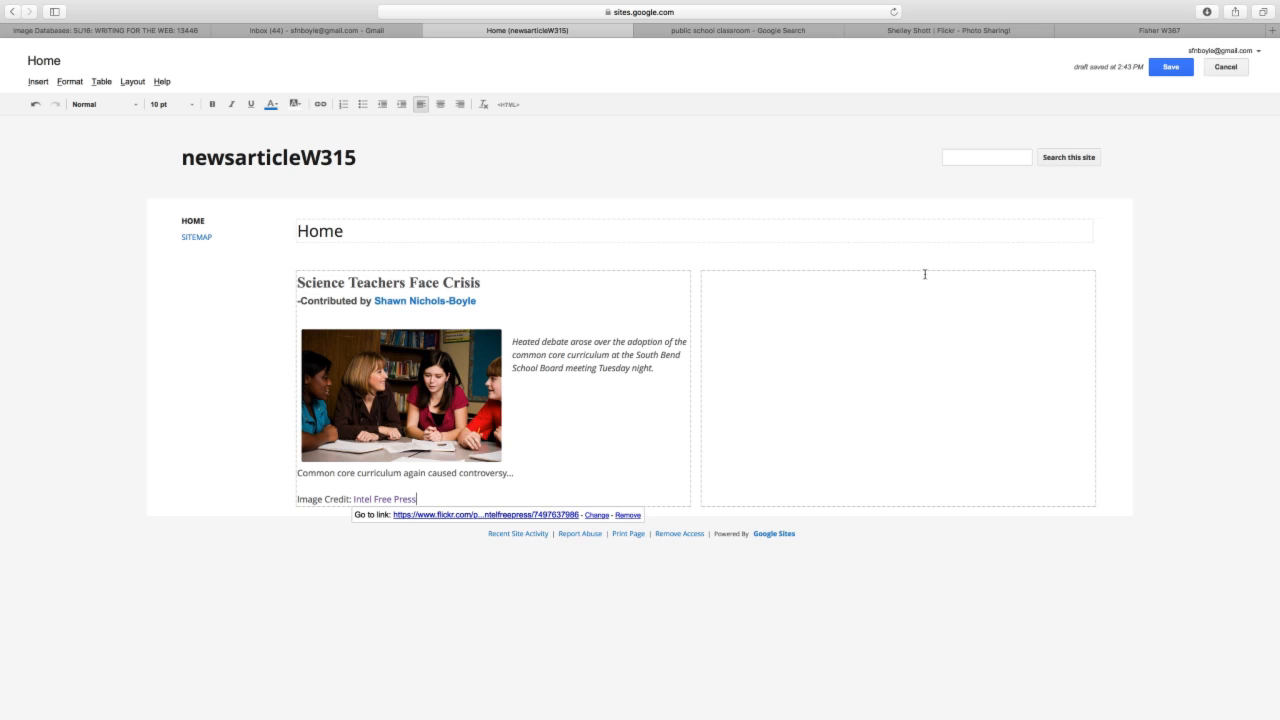
- Save the page, test the credit link, then reopen editing with a new line below the credit
left_click(1170, 67)
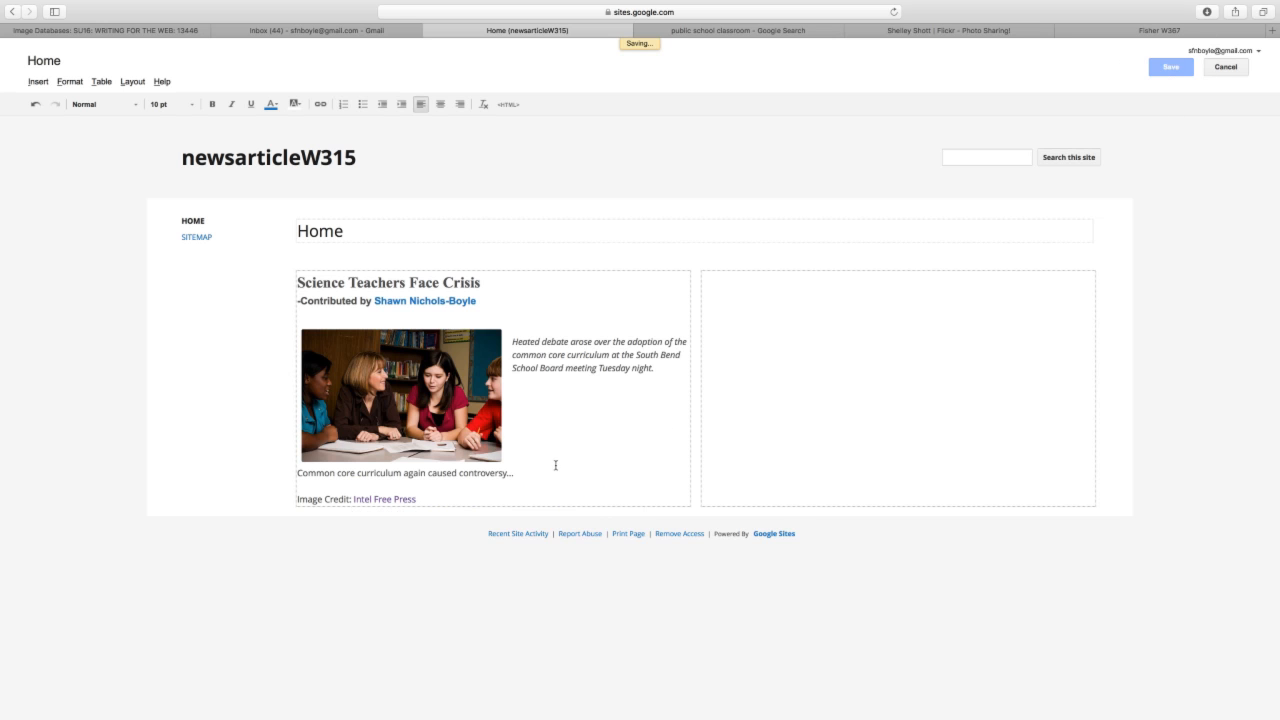
left_click(394, 465)
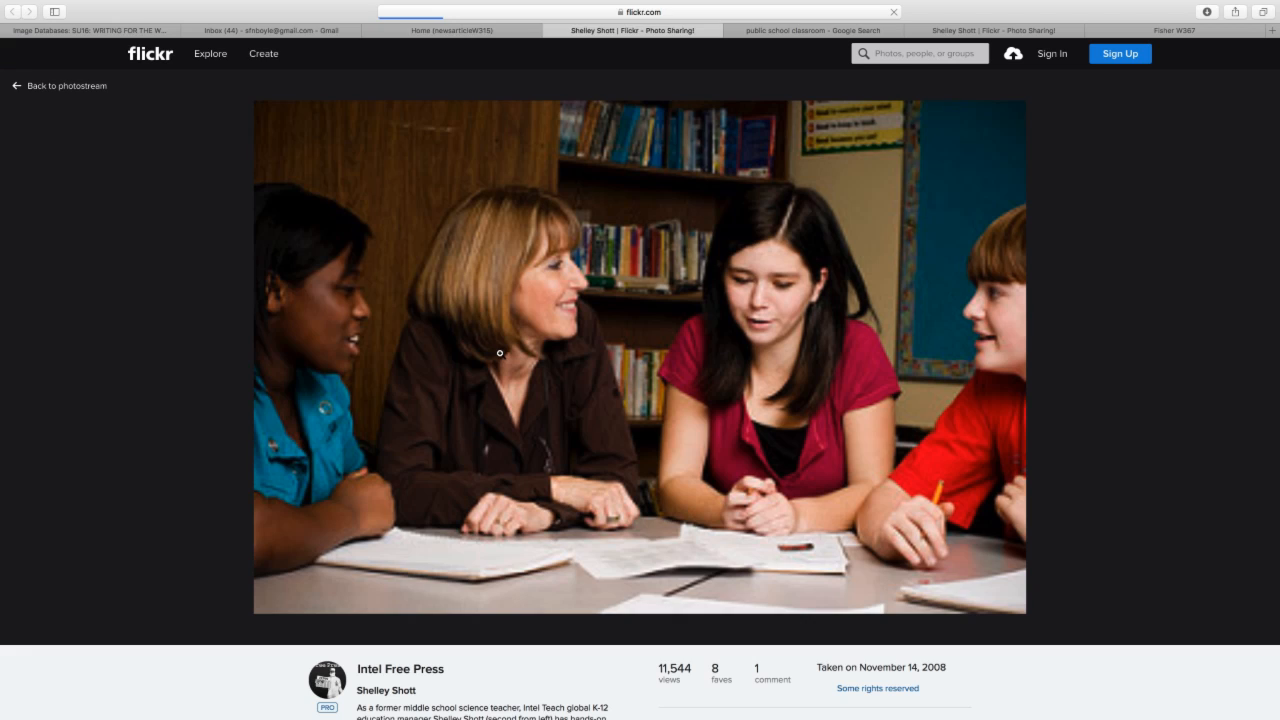
left_click(550, 30)
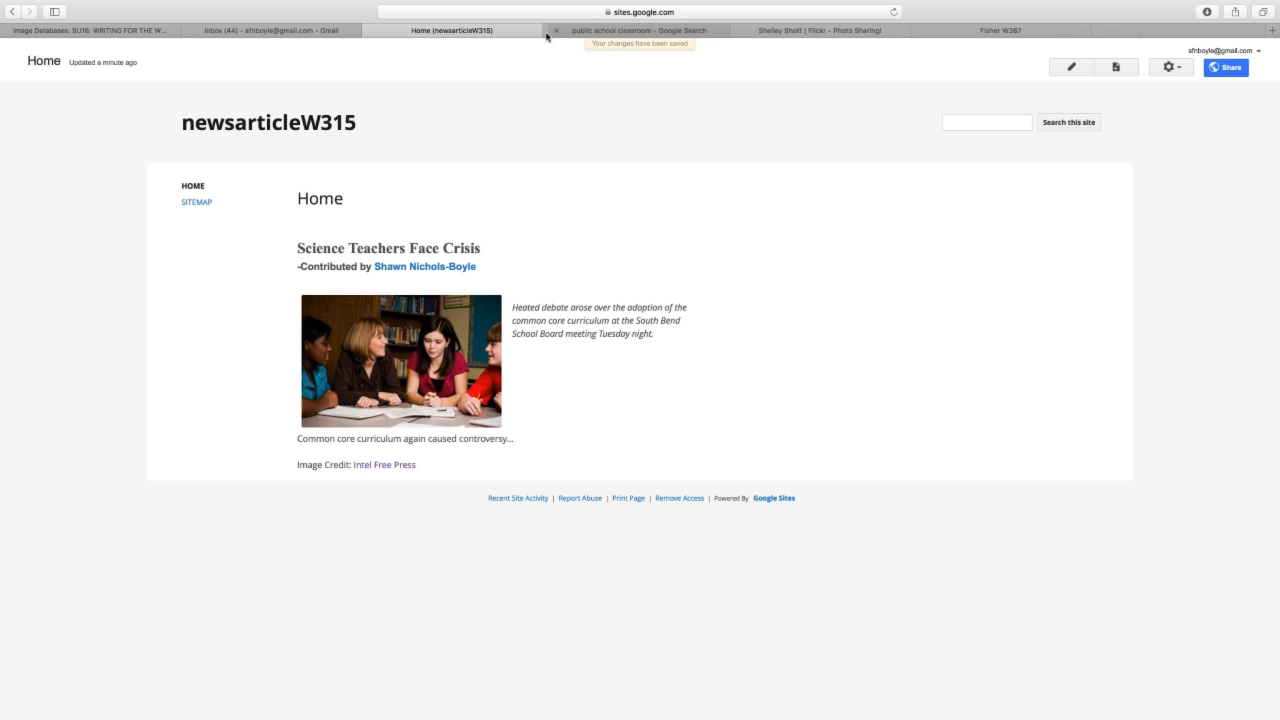
left_click(1070, 67)
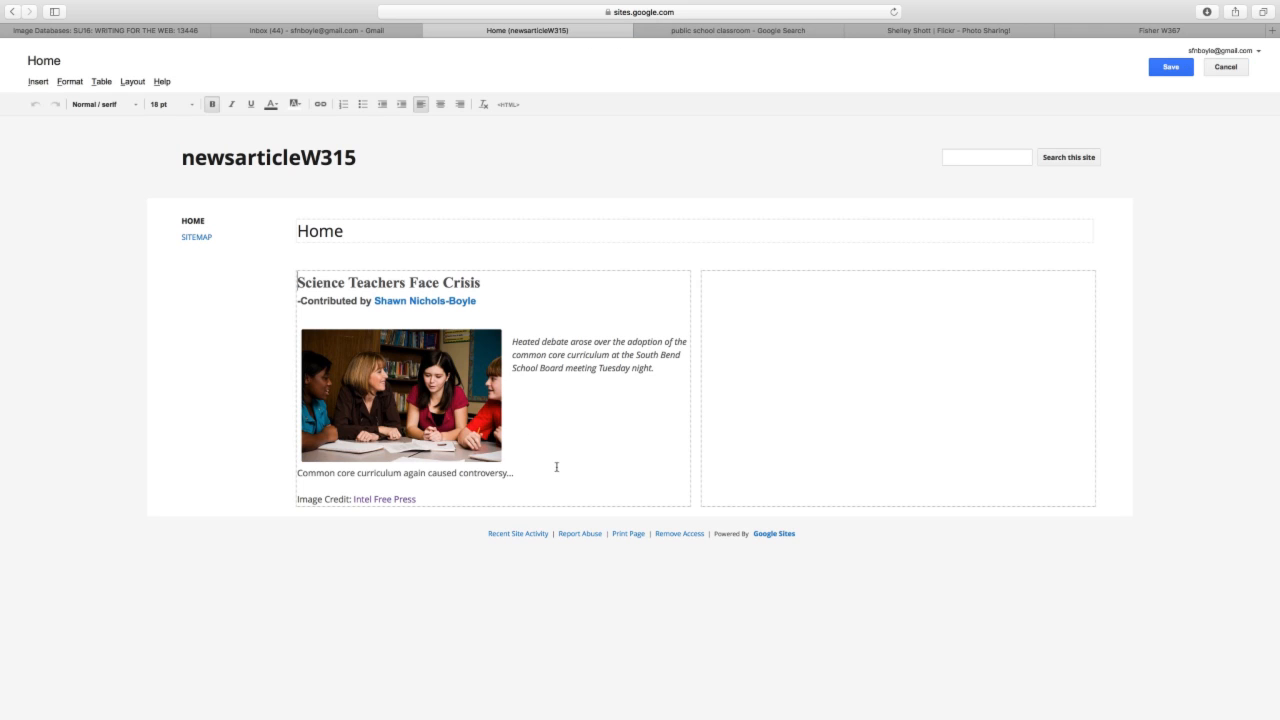
left_click(529, 488)
key("Return")
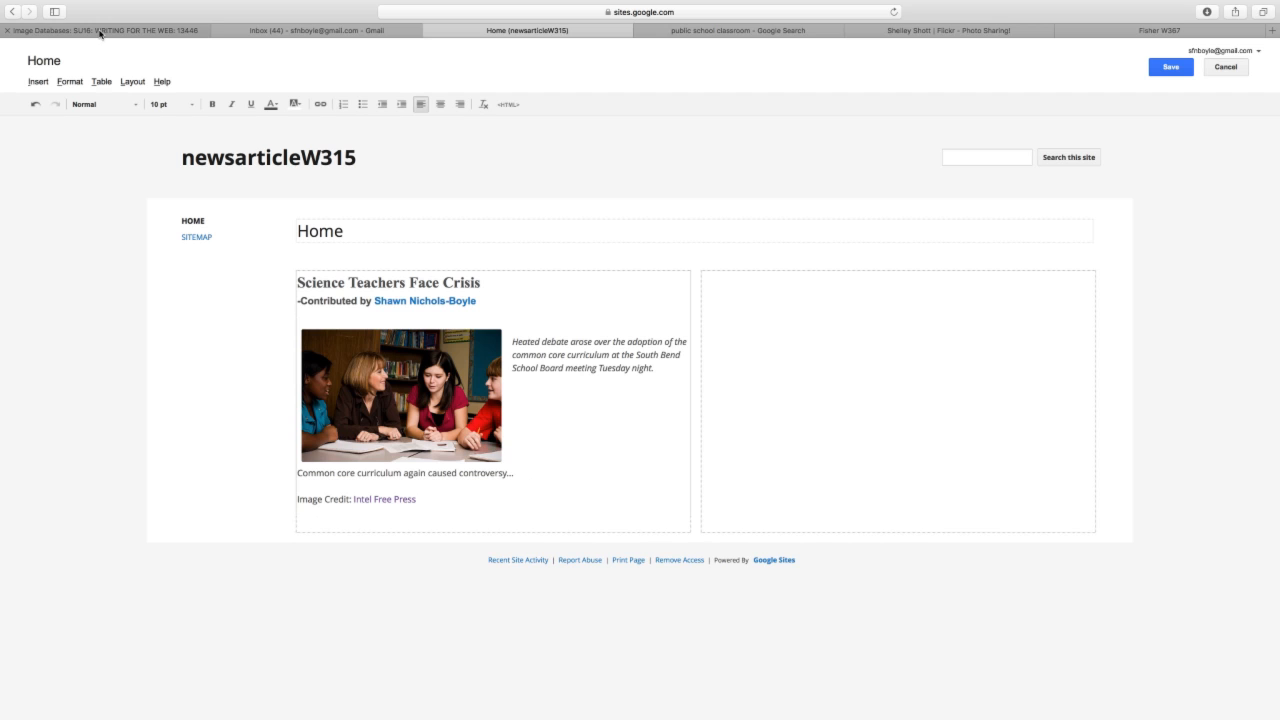
- Open the Canvas Newswriting Readings page to review the SEO tag requirements
left_click(130, 30)
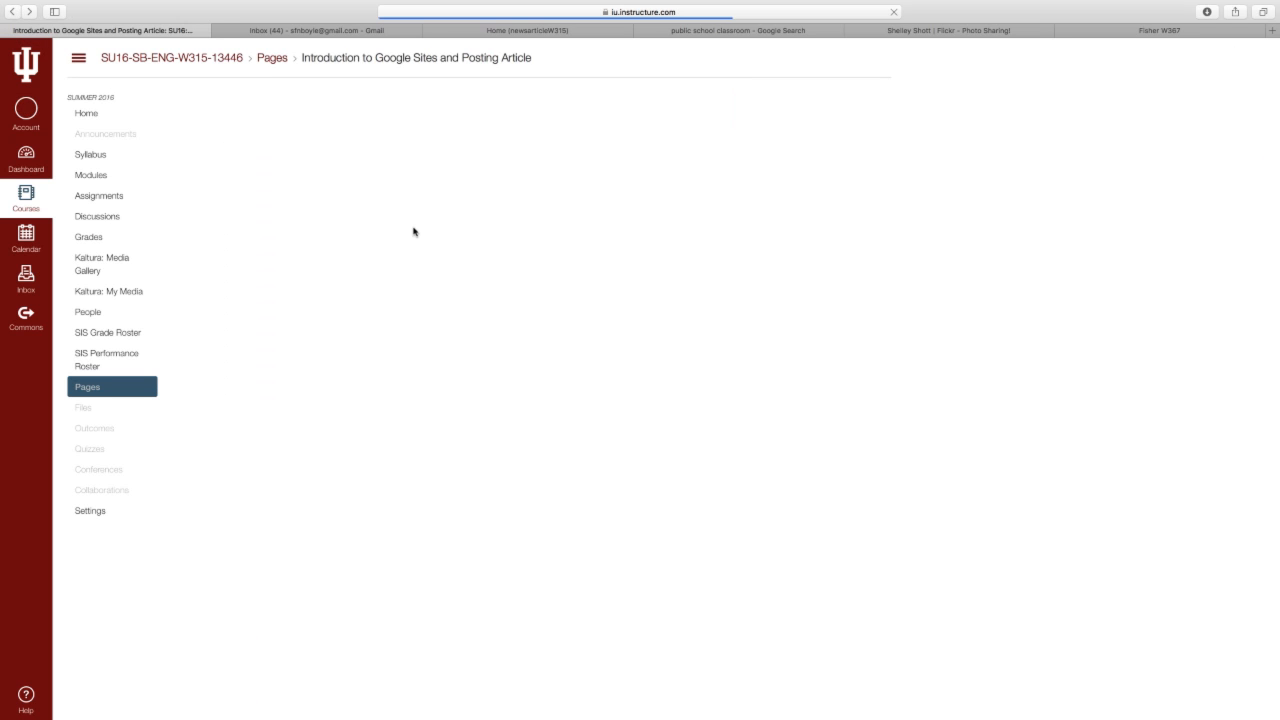
scroll(428, 263, "down", 2)
scroll(433, 273, "down", 1)
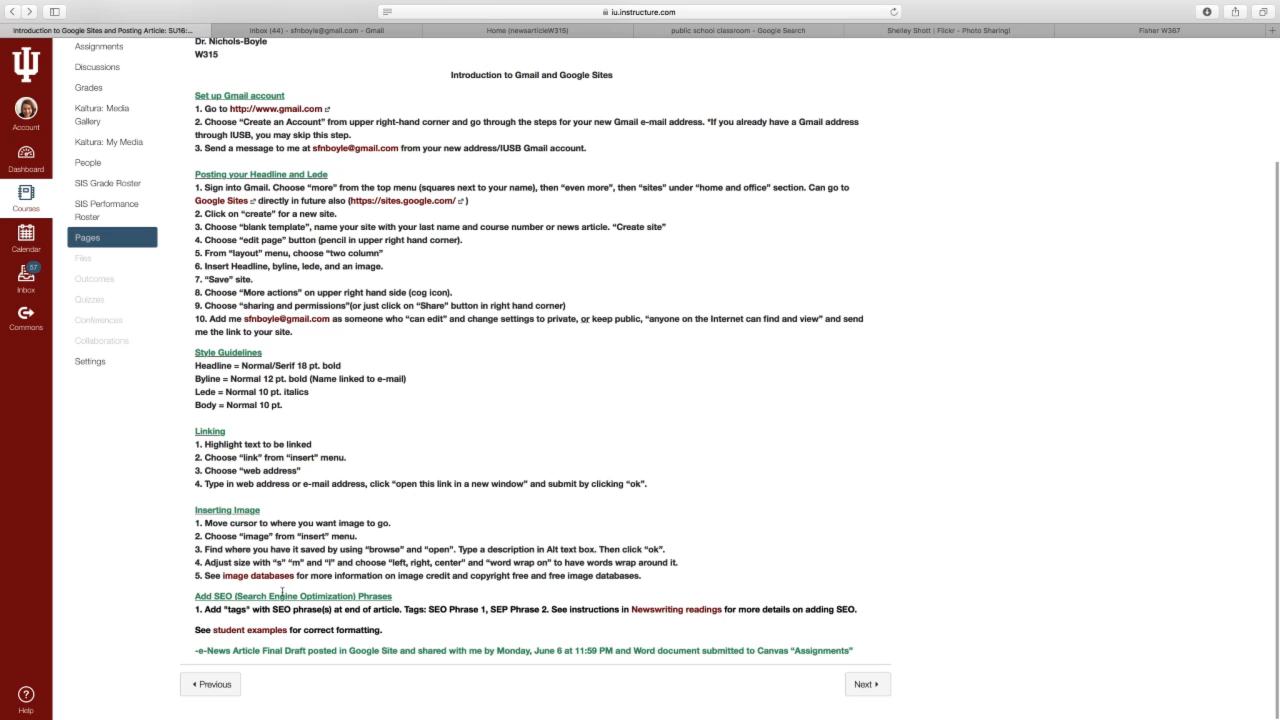
left_click(694, 610)
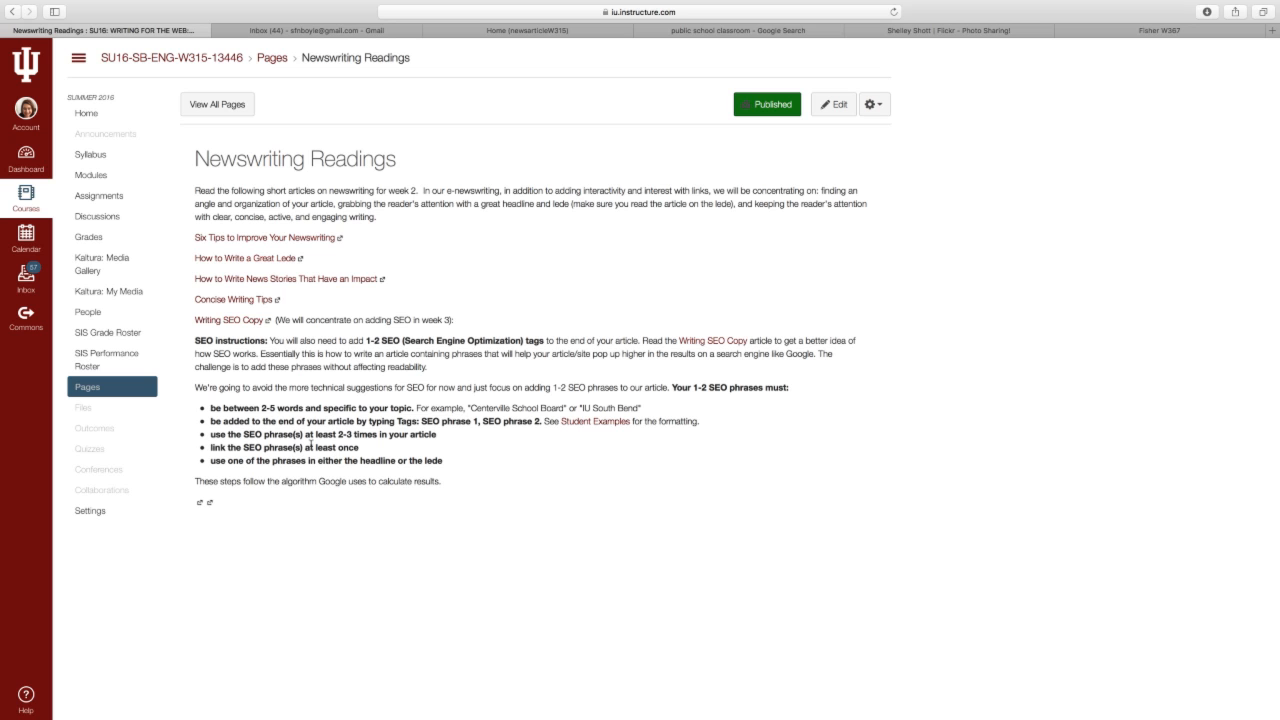
- Glance at the classroom image search result, then return to the newsarticleW315 editor
left_click(660, 30)
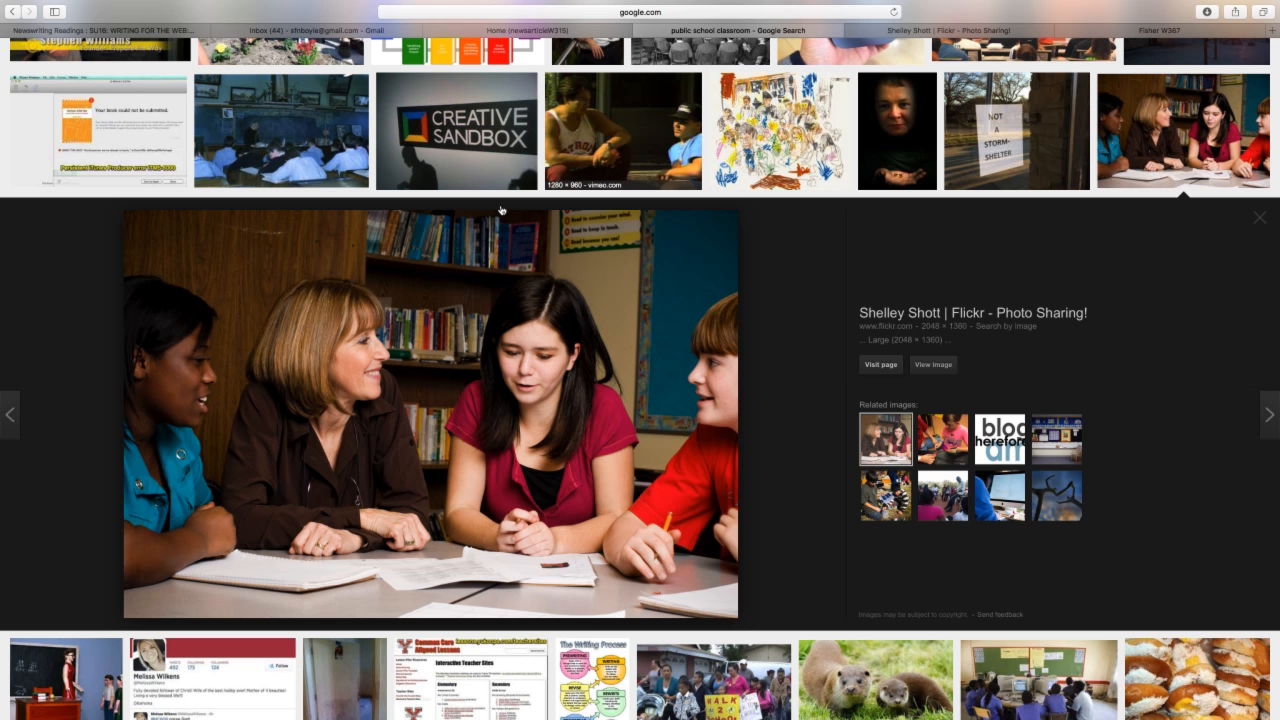
left_click(472, 31)
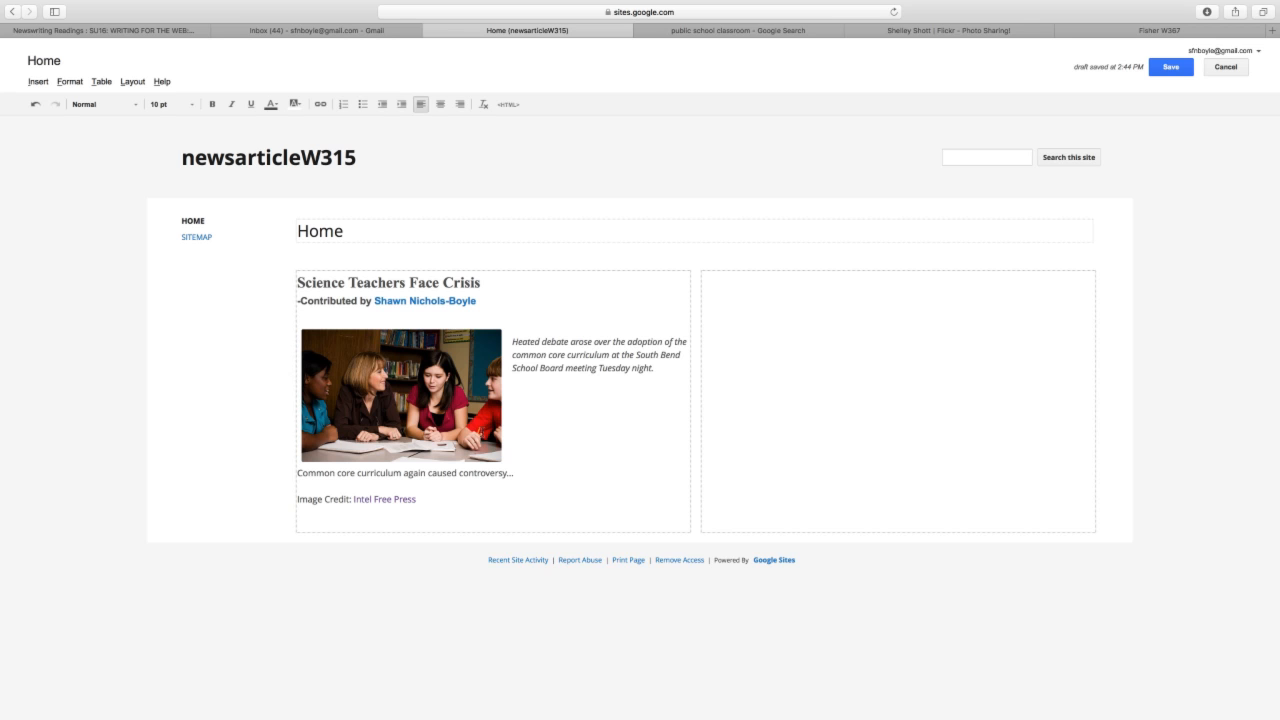
- End the article with 'Tags: South Bend School Board', fixing the typo, and save the page
type("Tags: South Bend School Board")
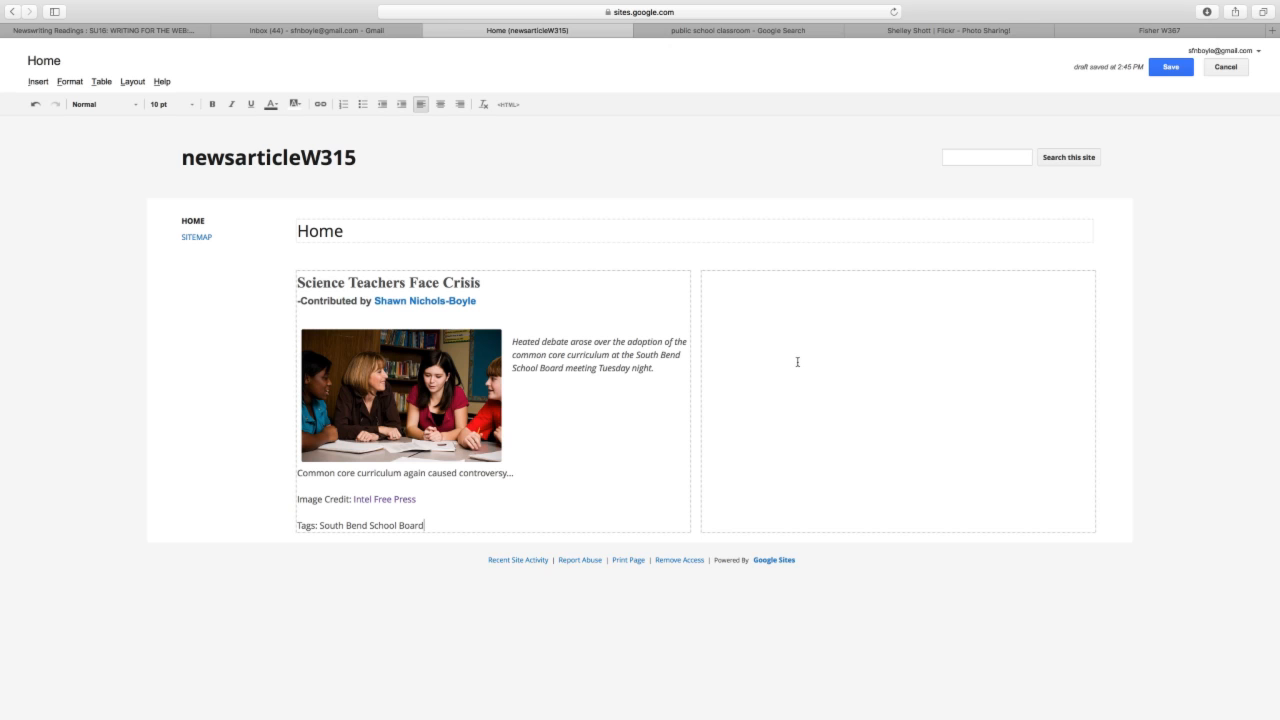
left_click(1171, 67)
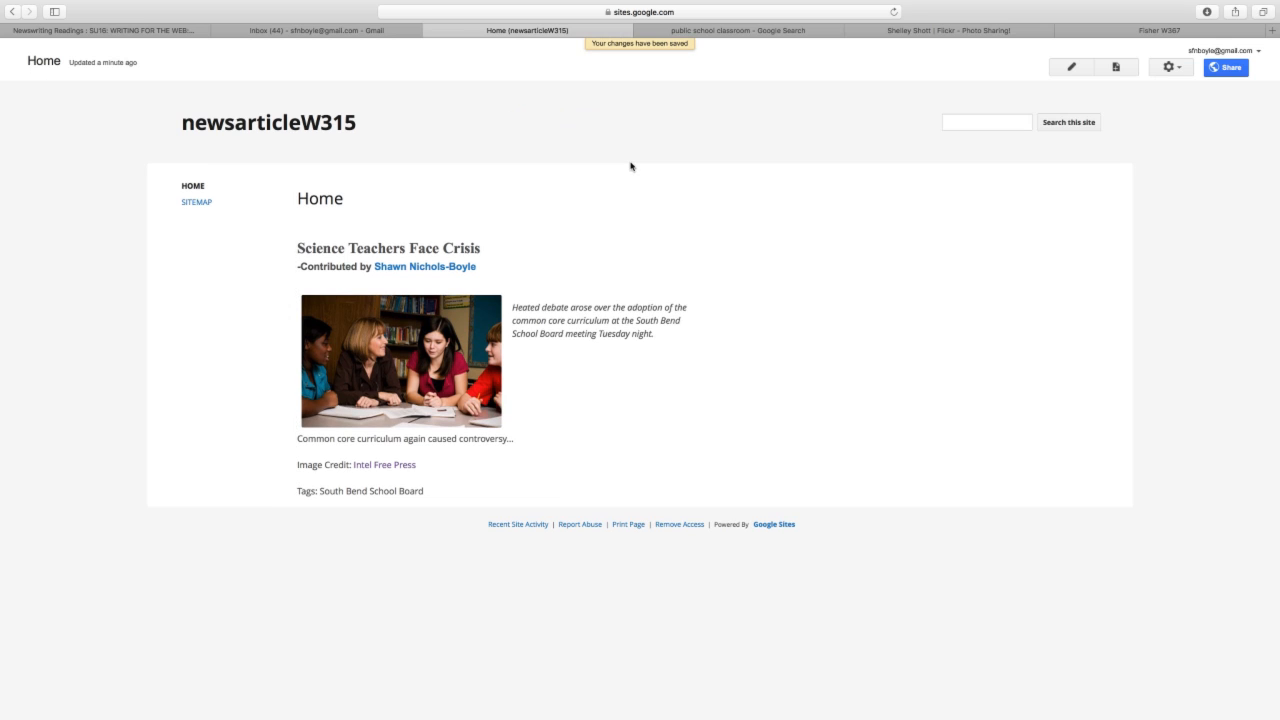
left_click(133, 30)
- Return to the Canvas Introduction page's SEO Phrases instructions, then view the student example site
left_click(10, 12)
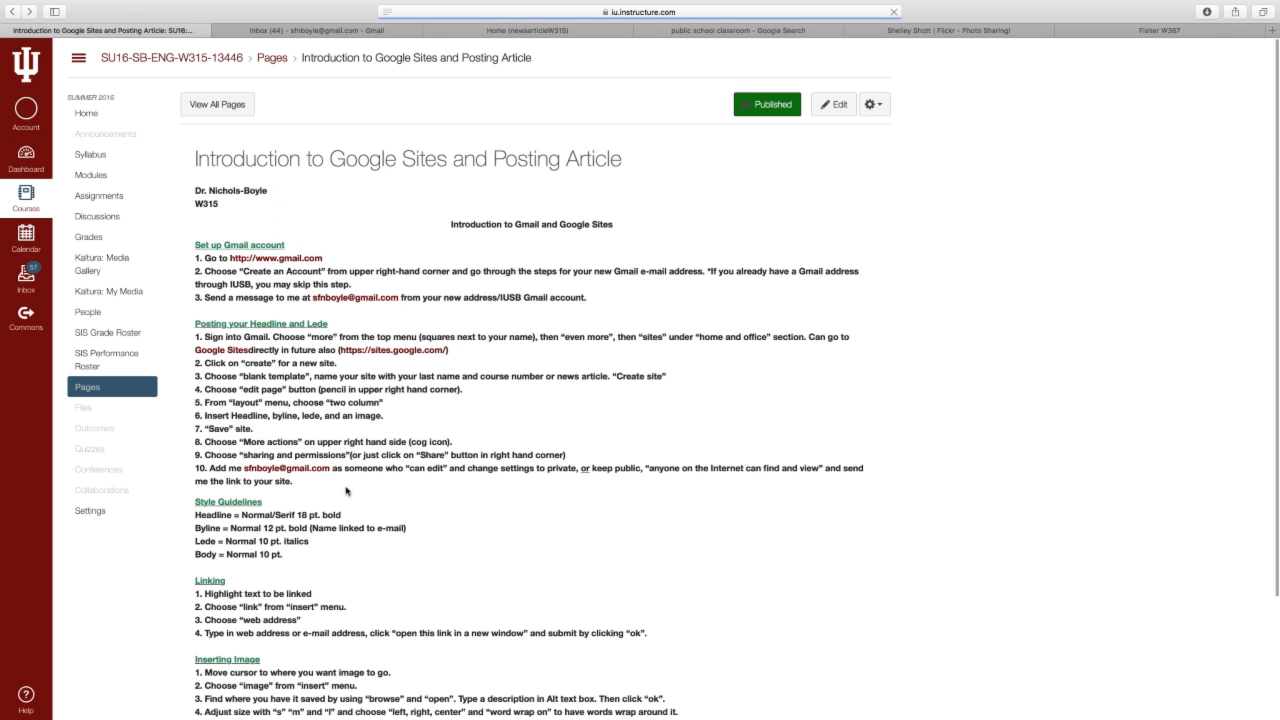
scroll(346, 491, "down", 4)
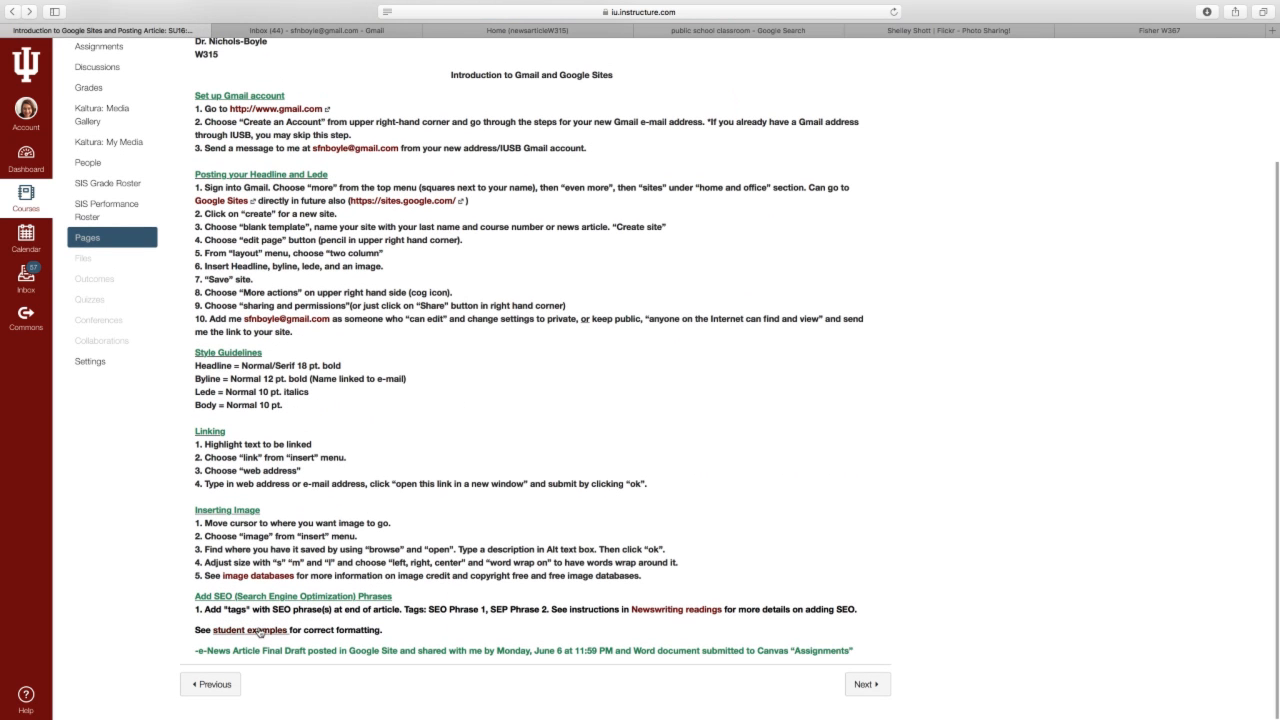
left_click(1104, 31)
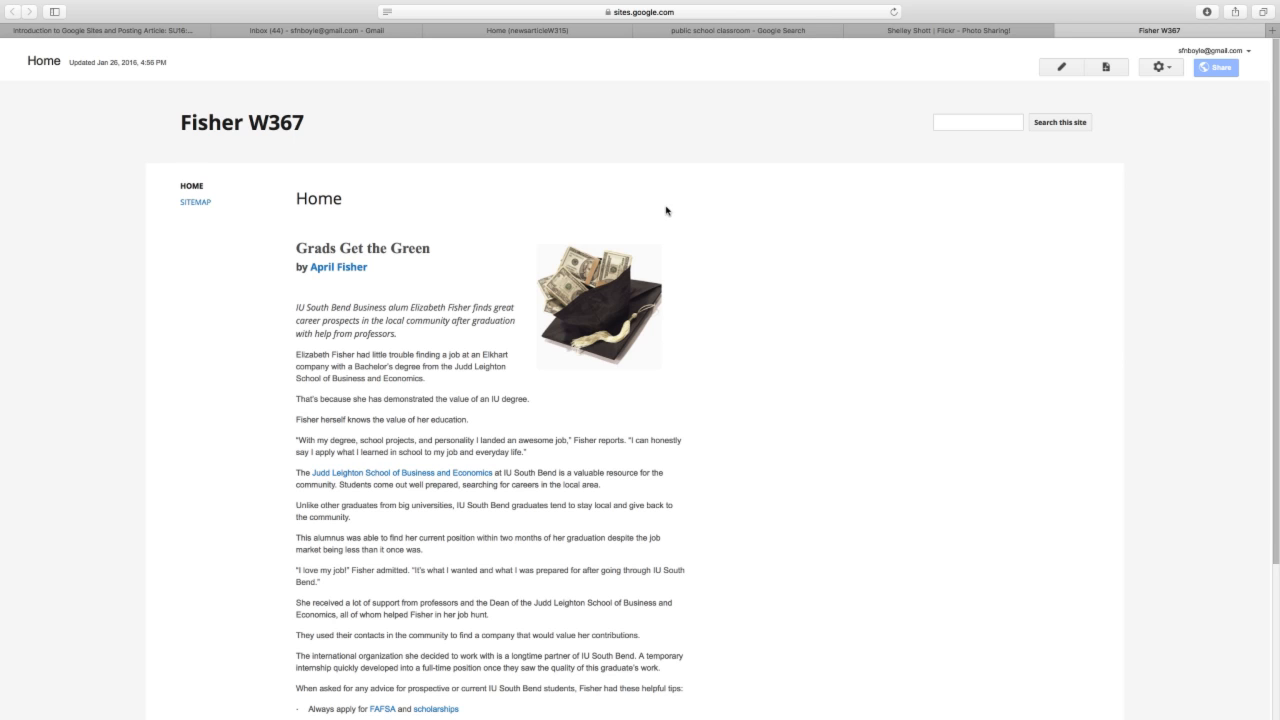
- Review the 'Grads Get the Green' example's image credit and Tags line, then return to Canvas
scroll(540, 186, "down", 2)
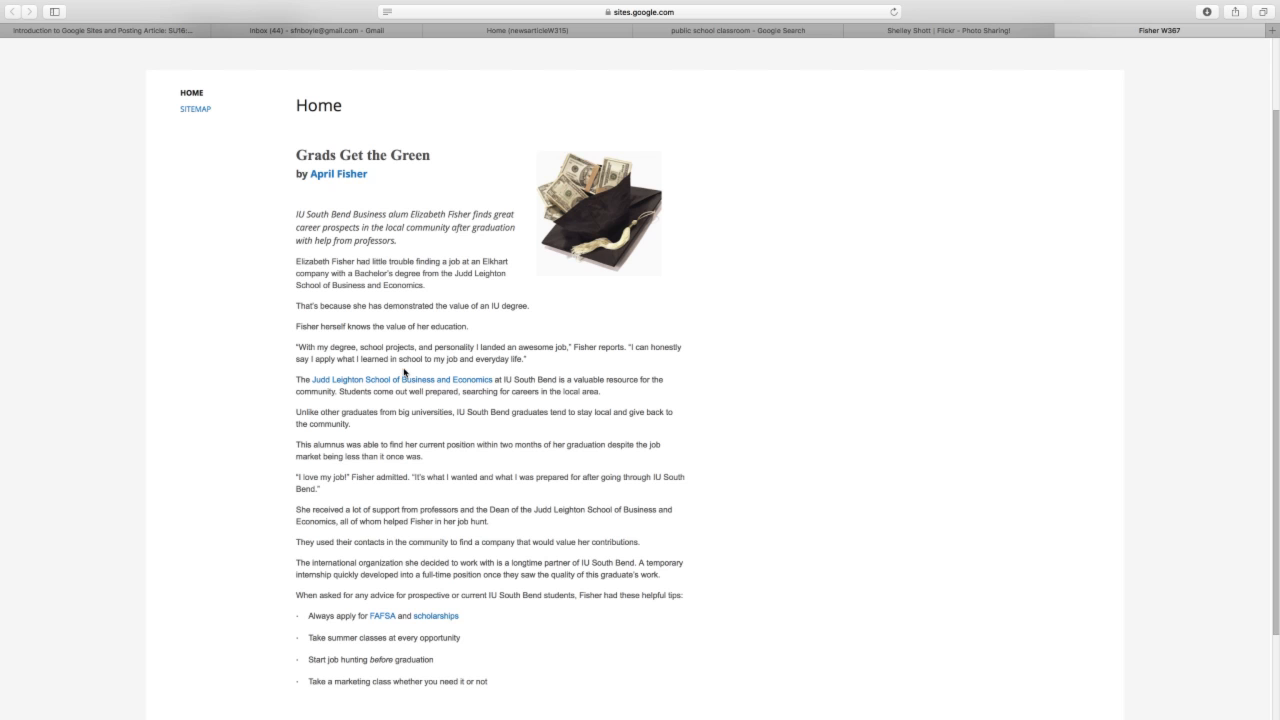
scroll(466, 500, "down", 3)
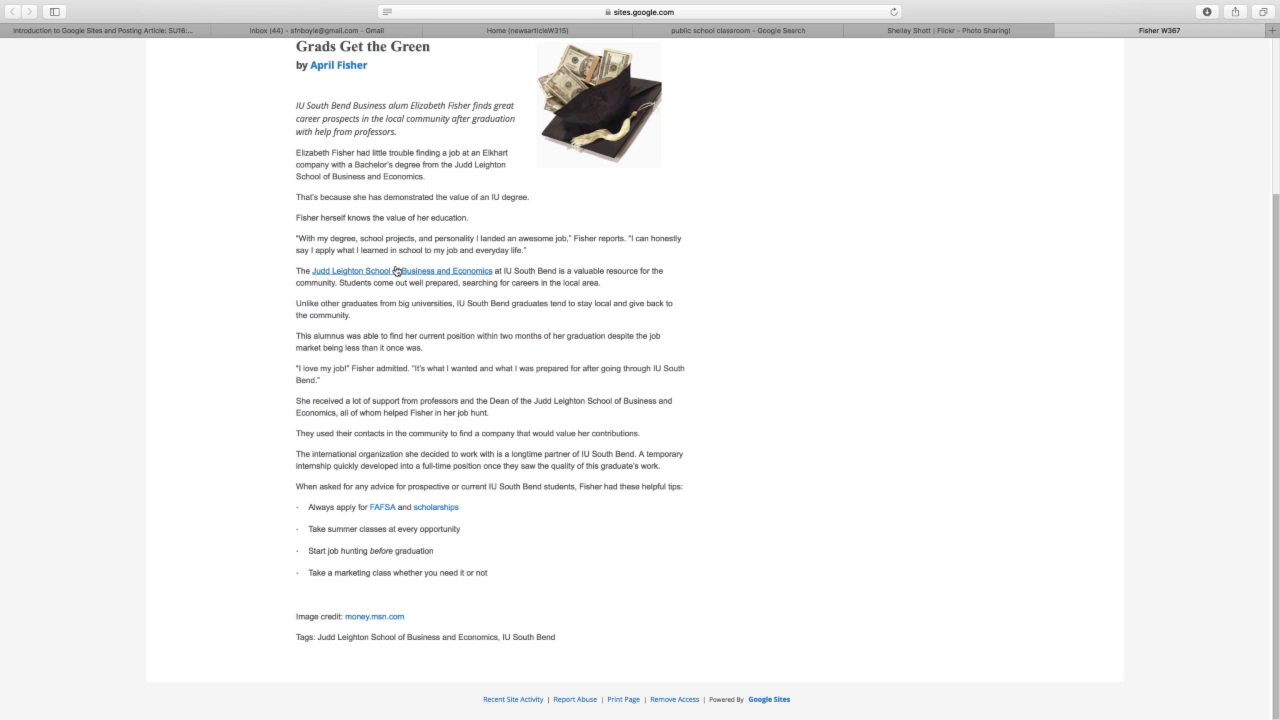
scroll(397, 271, "up", 3)
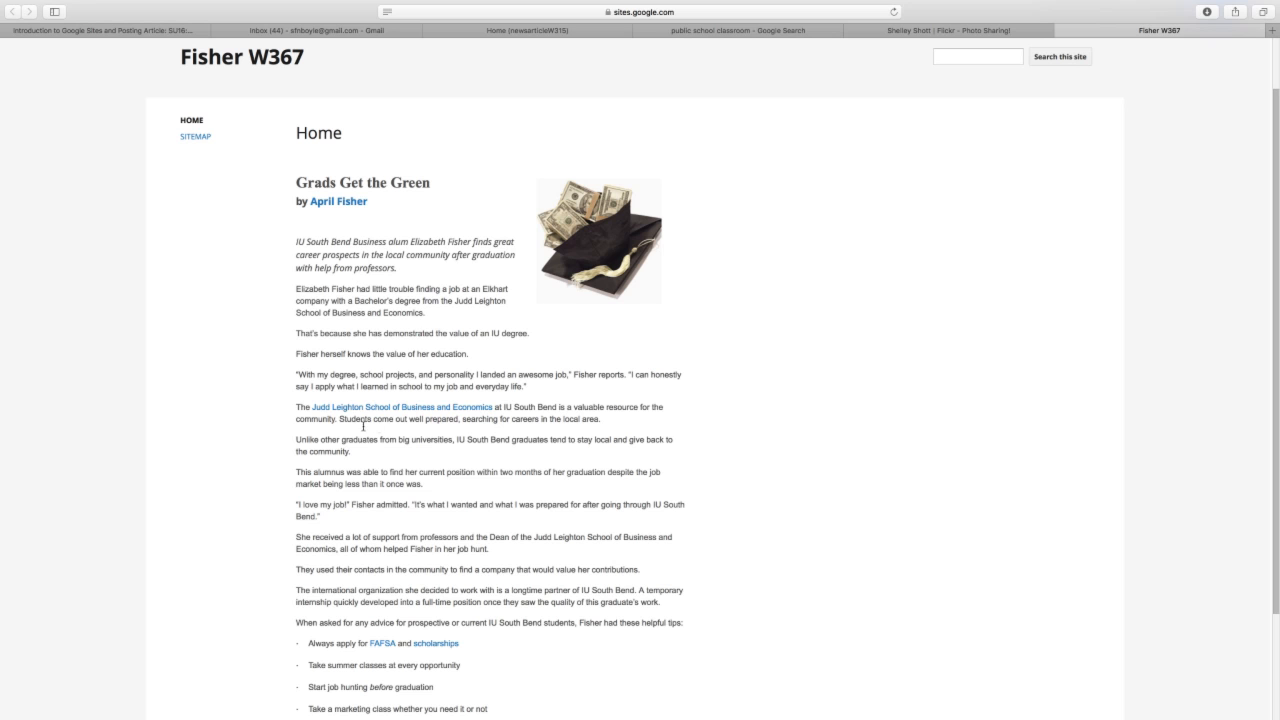
scroll(417, 503, "down", 2)
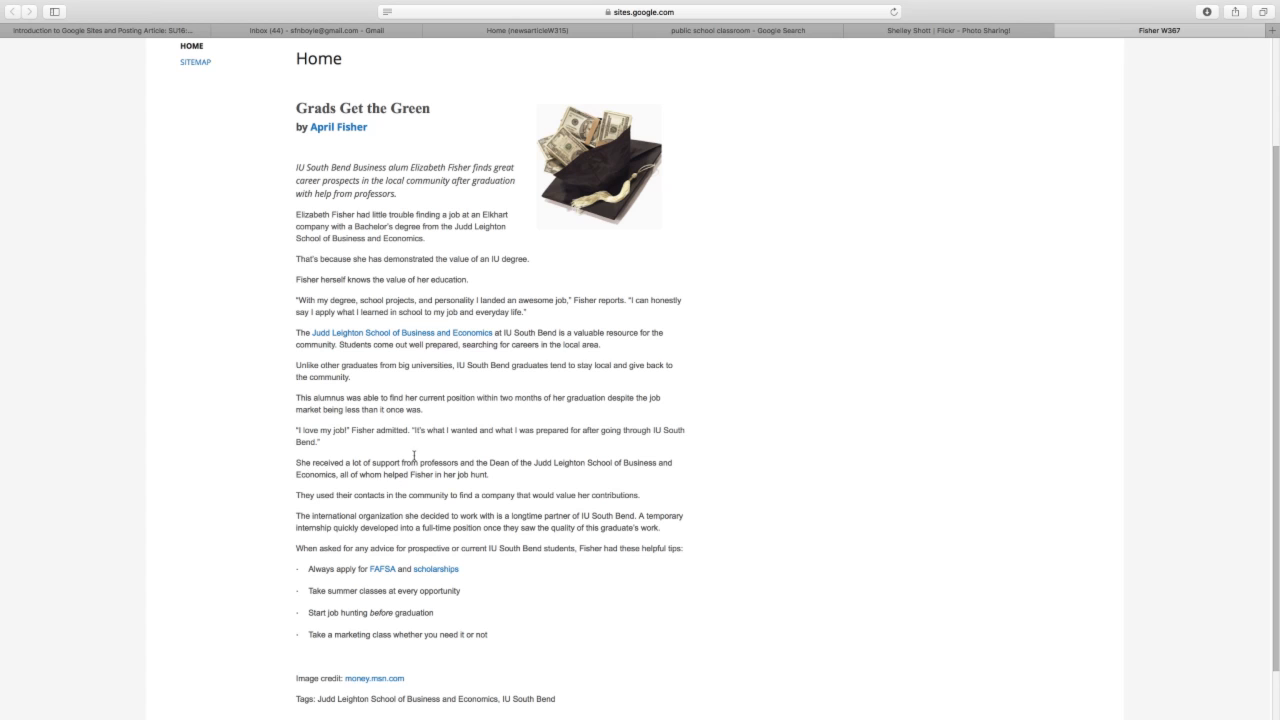
scroll(415, 456, "up", 3)
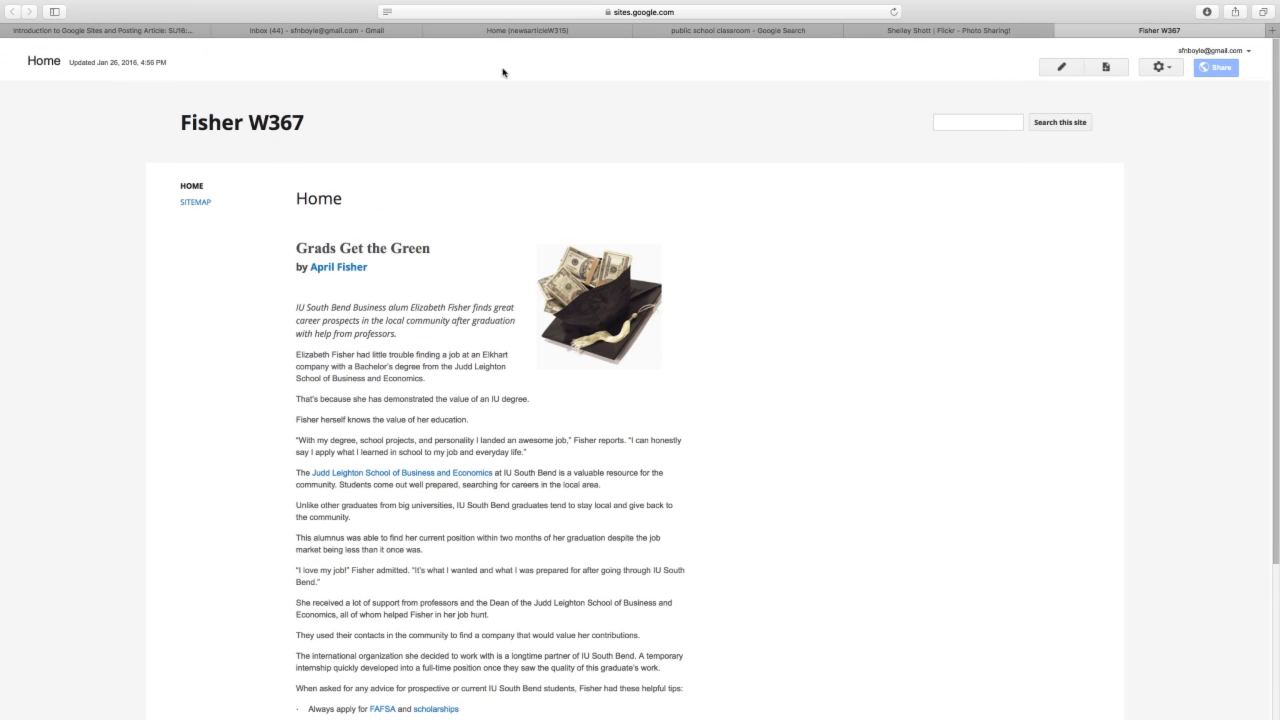
left_click(171, 30)
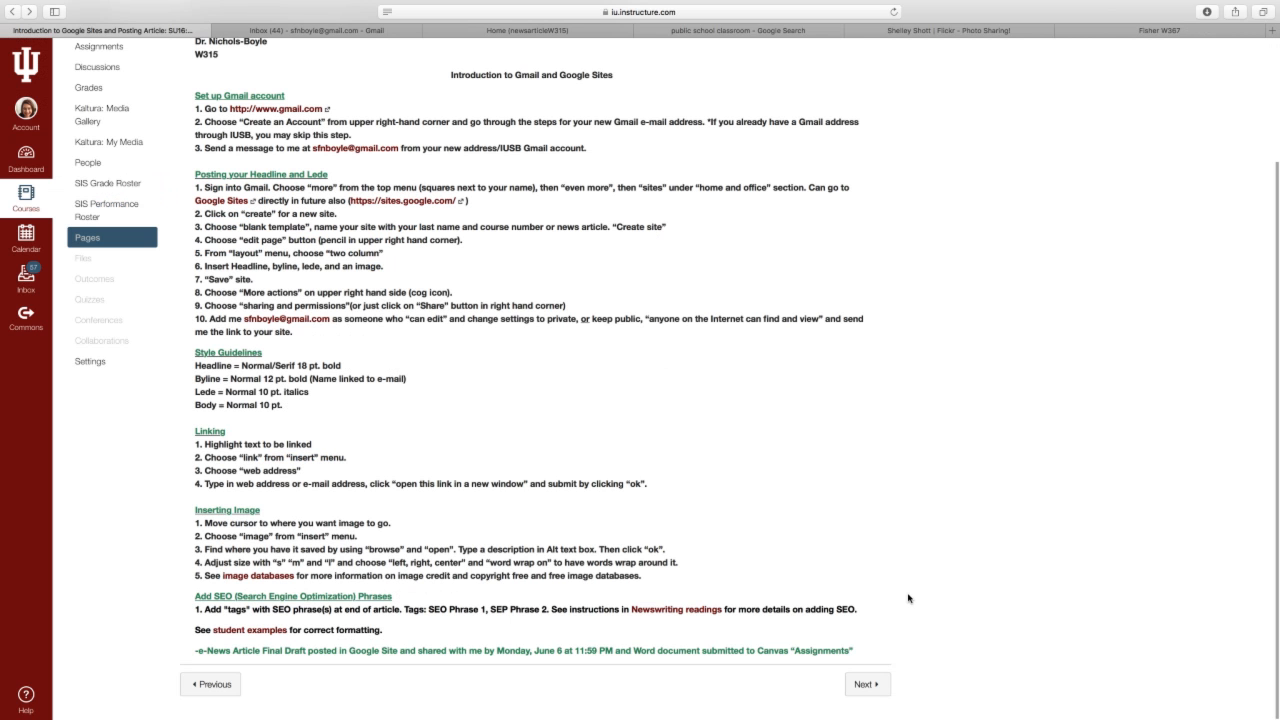